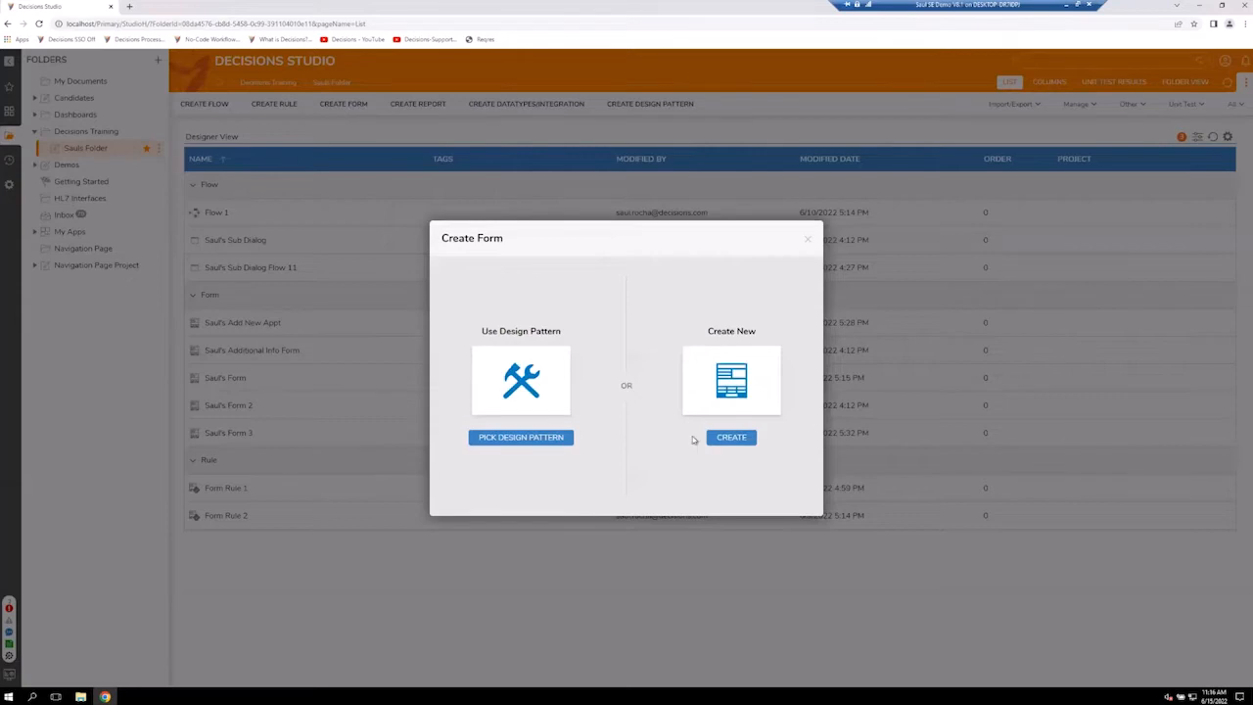
Create a new Data Repeater form of the Repeater Control type named SR_Repeater.
click(719, 440)
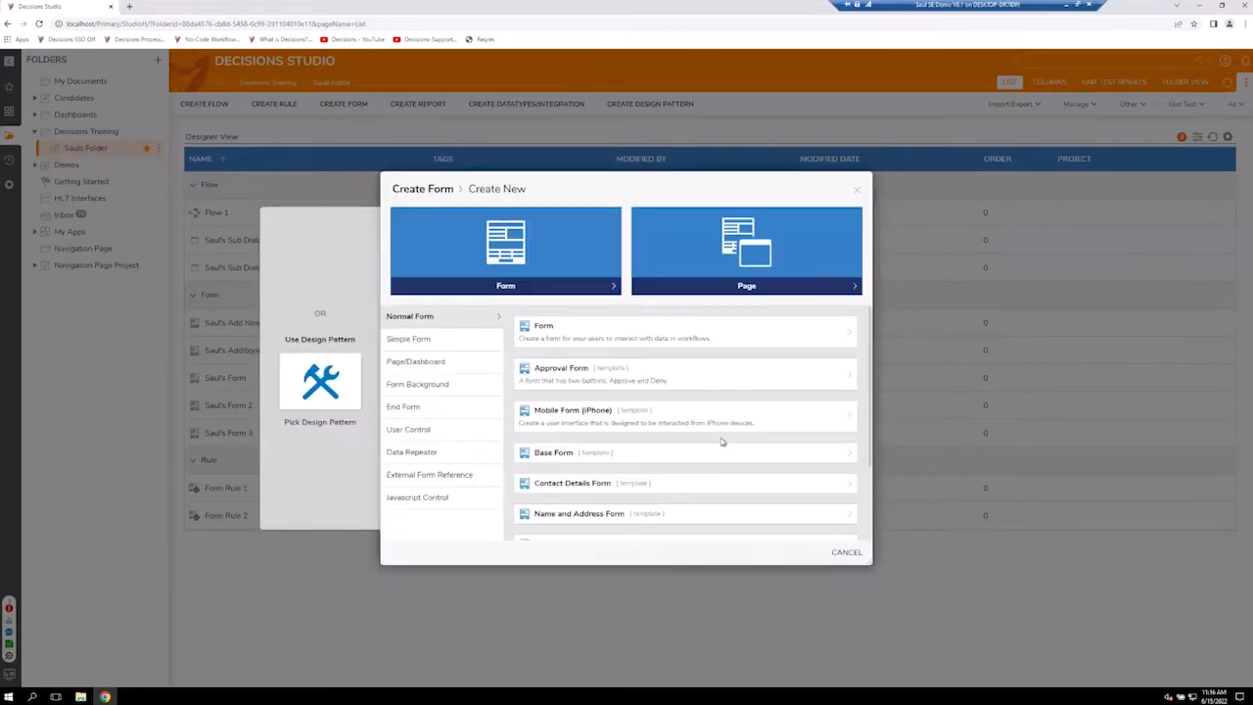
click(422, 457)
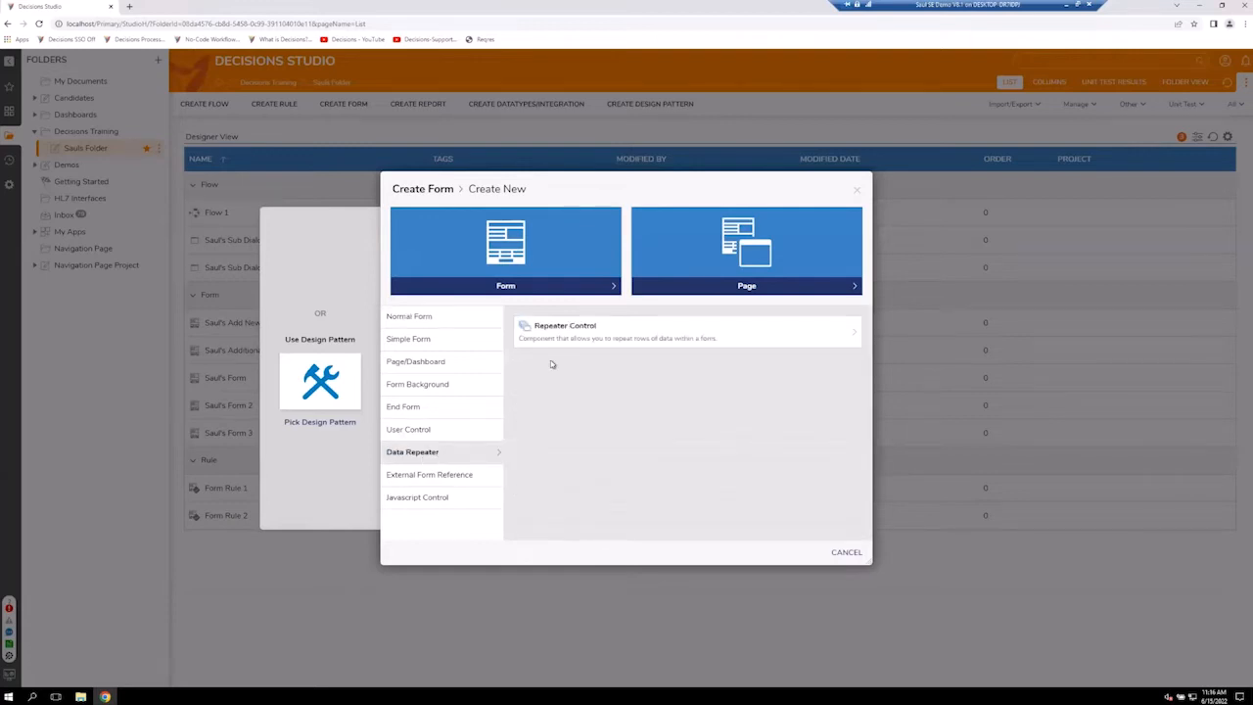
click(568, 339)
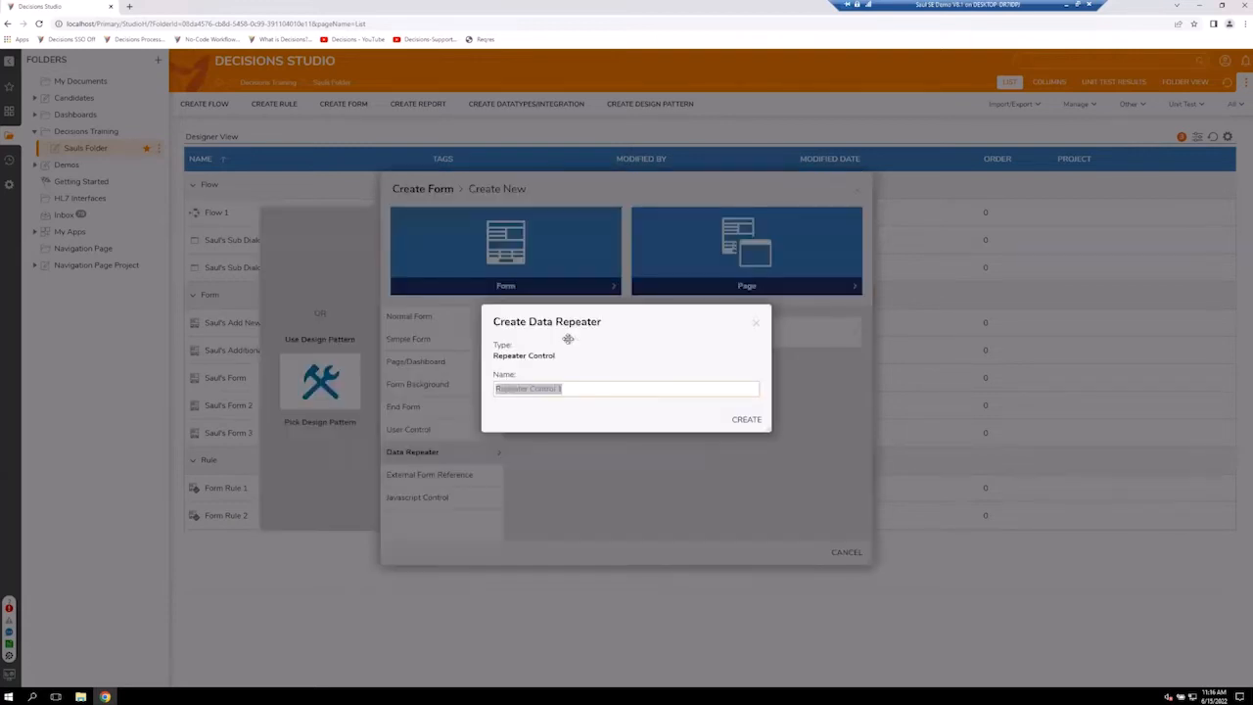
text(SR_Repeater)
click(753, 422)
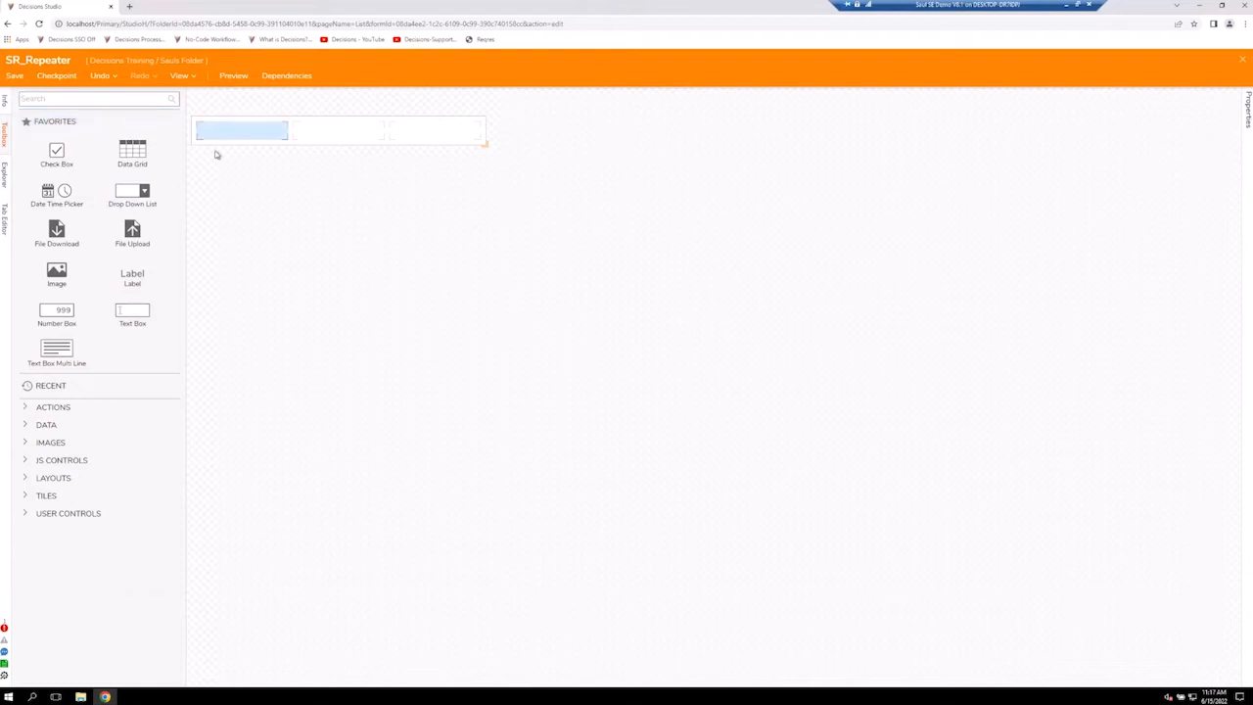
click(107, 99)
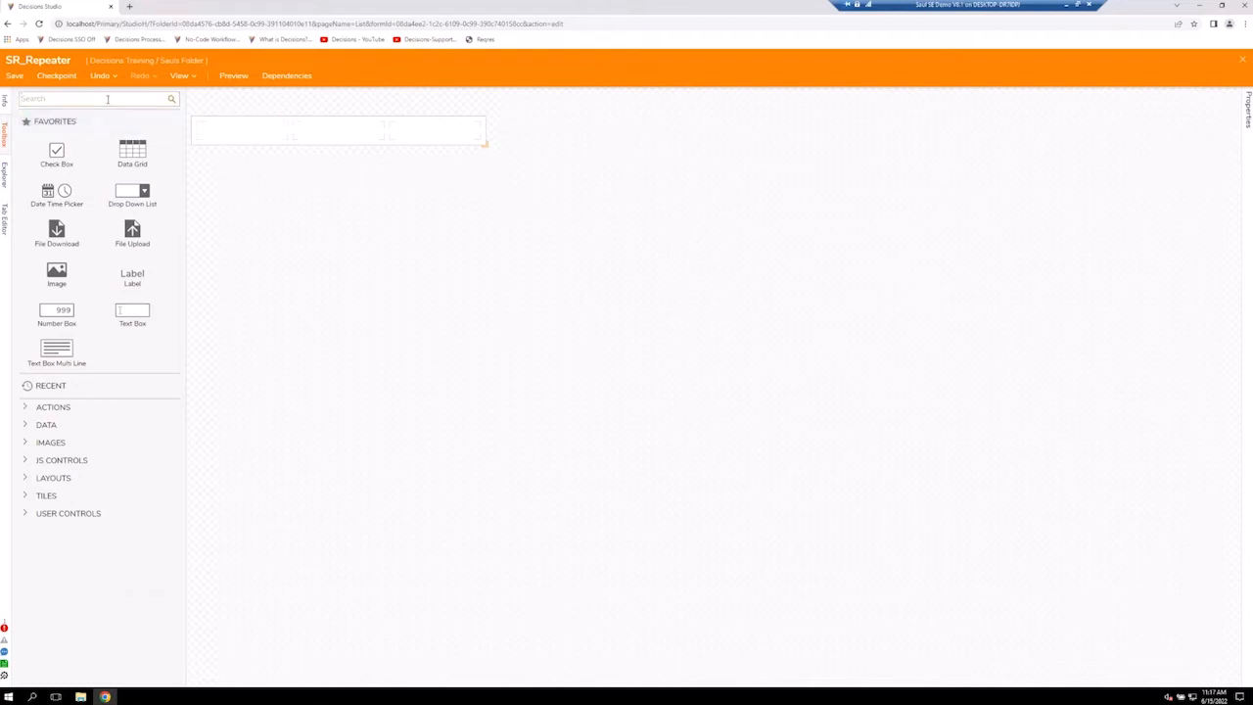
text(Data Repeater)
key(Return)
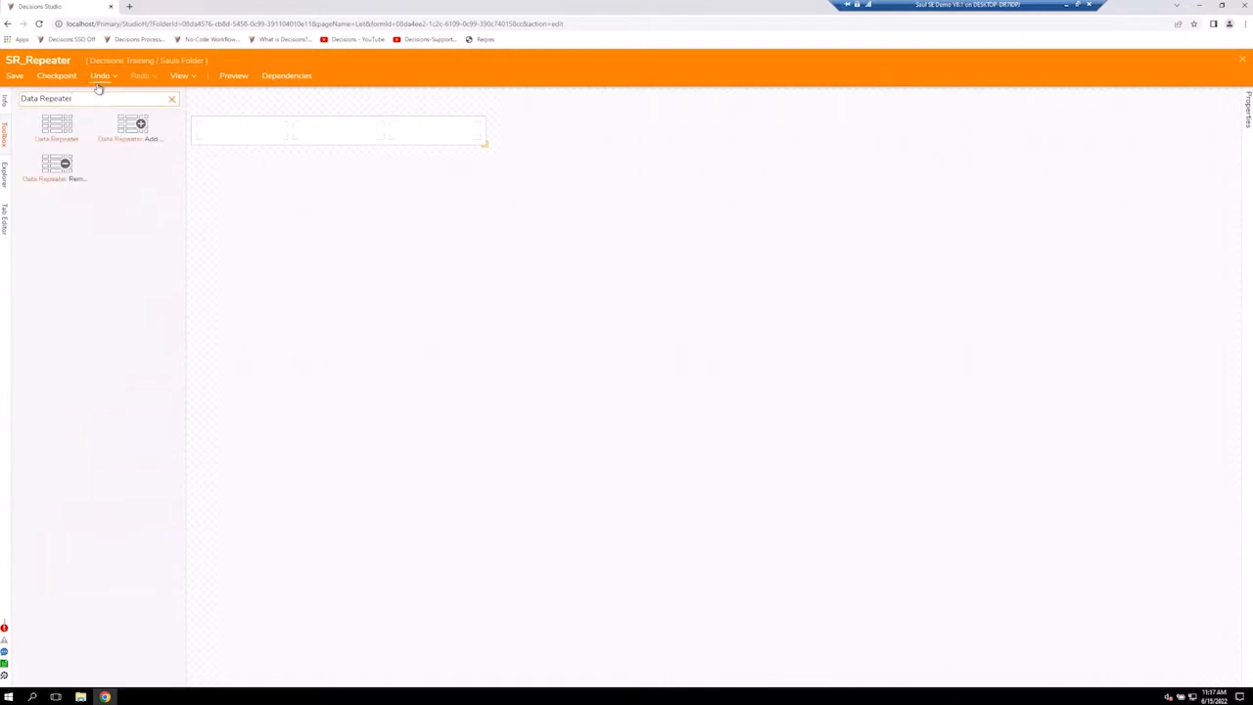
drag(66, 125, 202, 134)
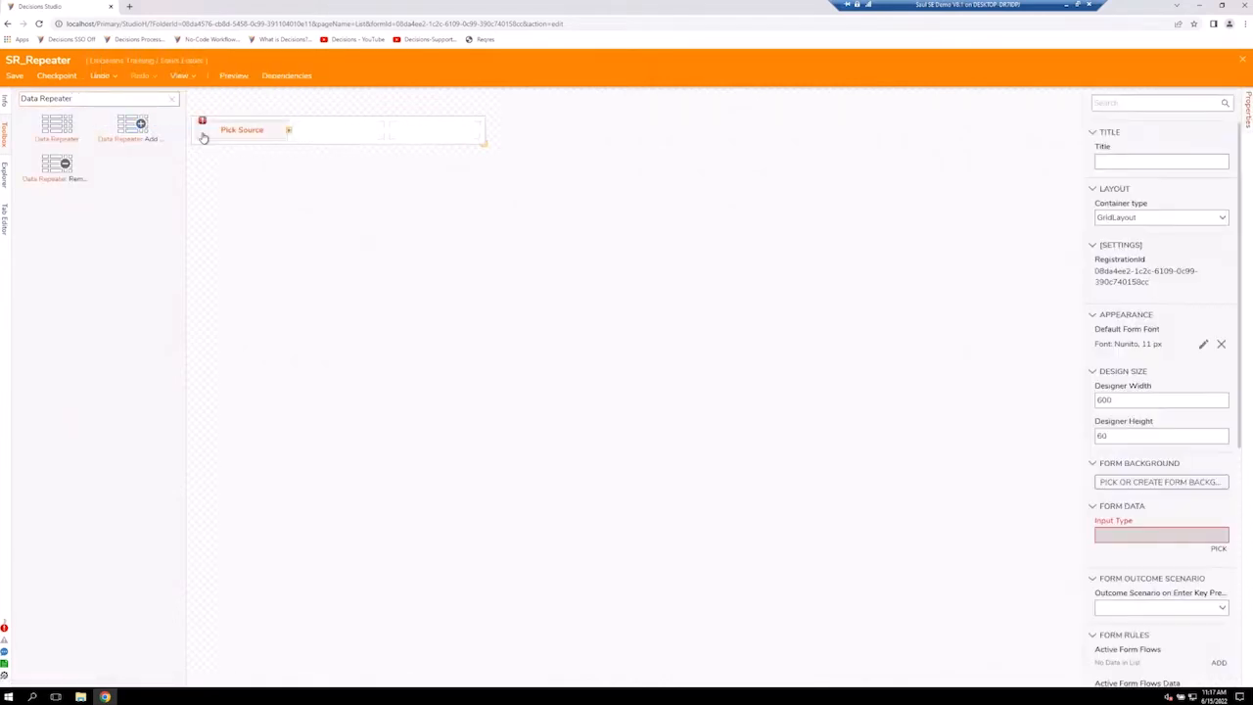
right_click(202, 134)
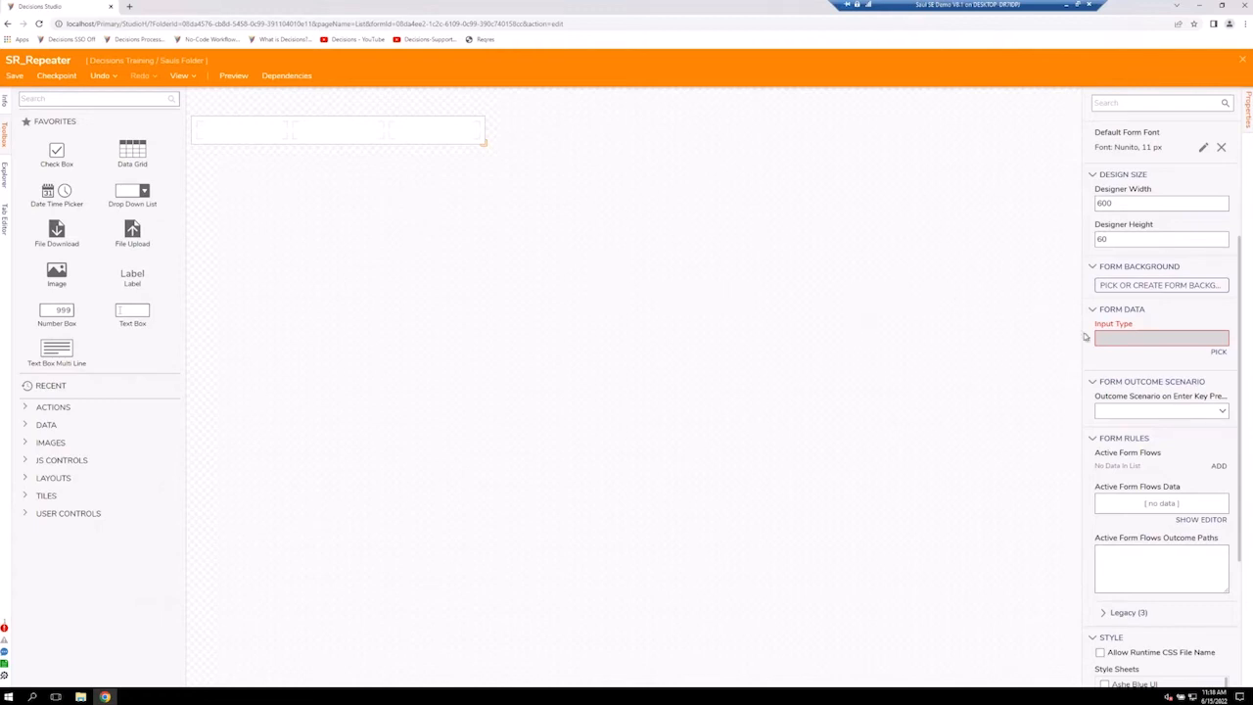
Set the repeater form's Input Type to the Account entity.
click(1218, 353)
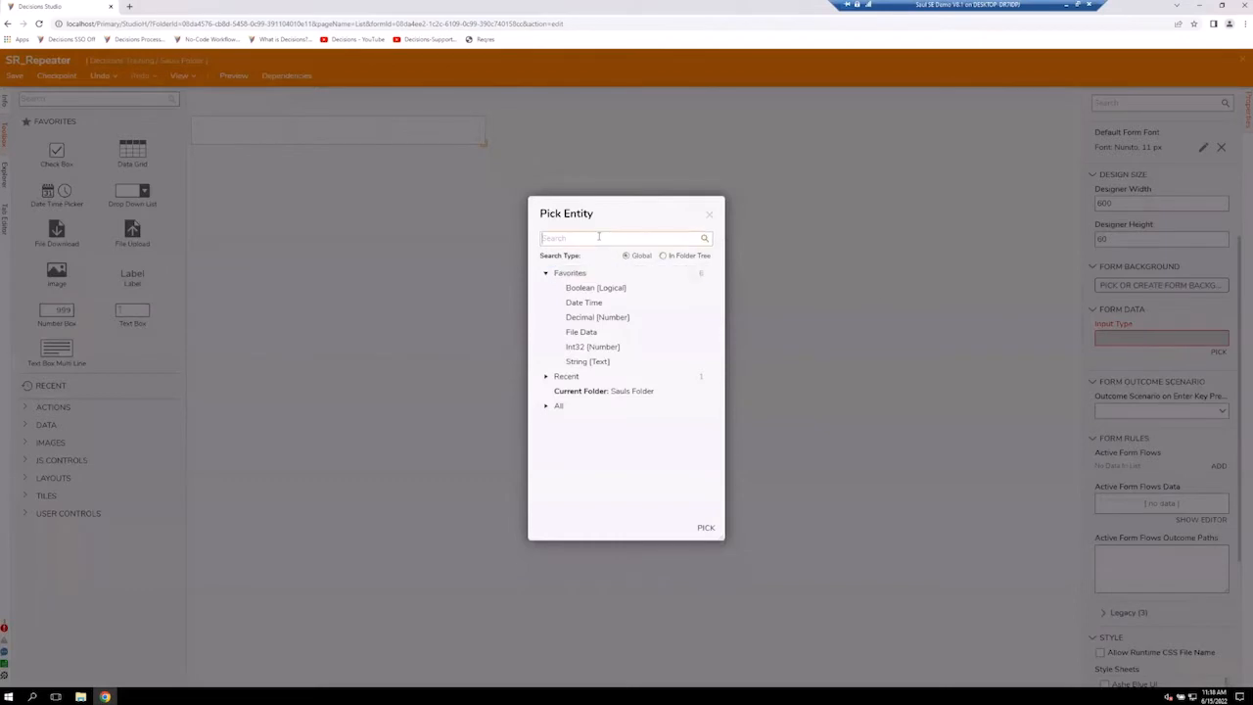
text(Accounts)
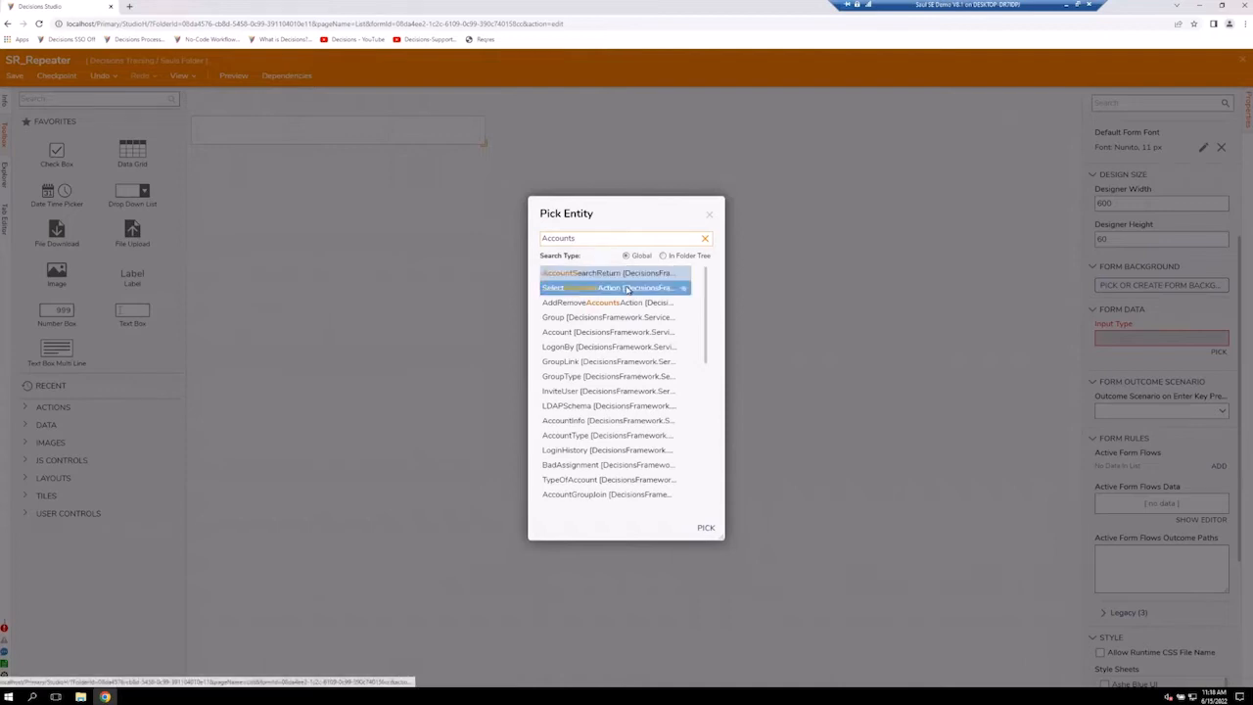
double_click(620, 239)
click(621, 239)
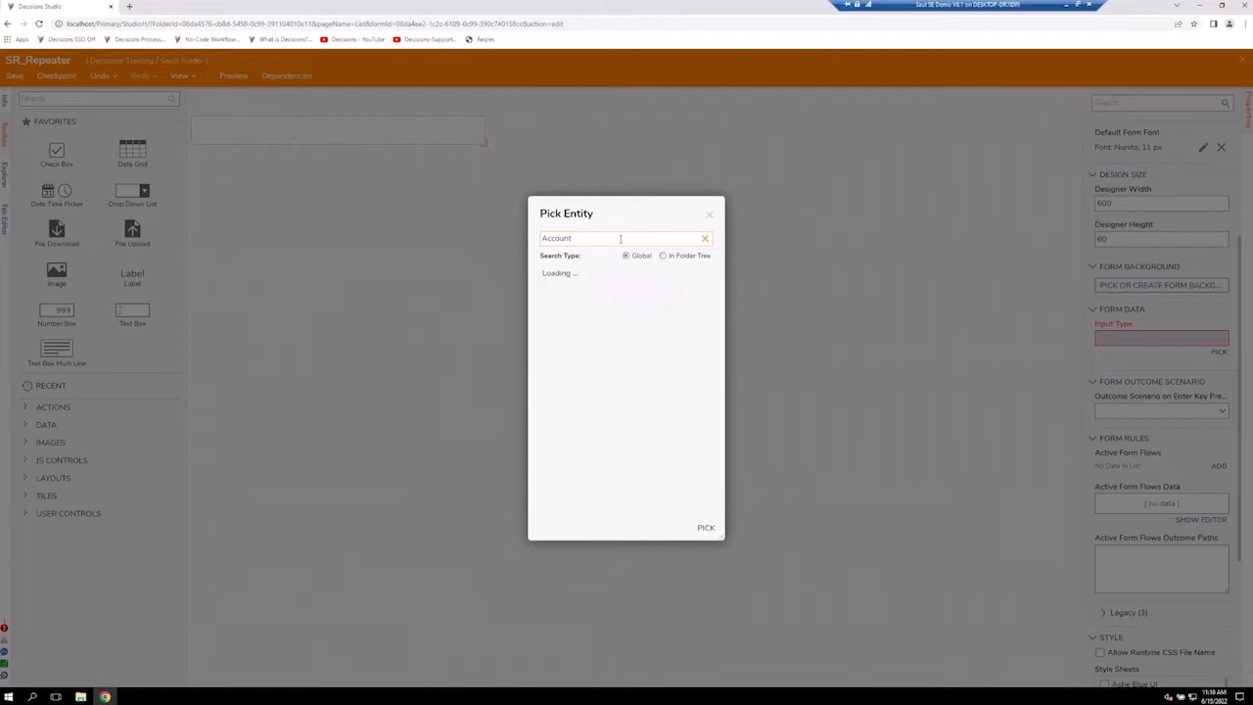
click(600, 274)
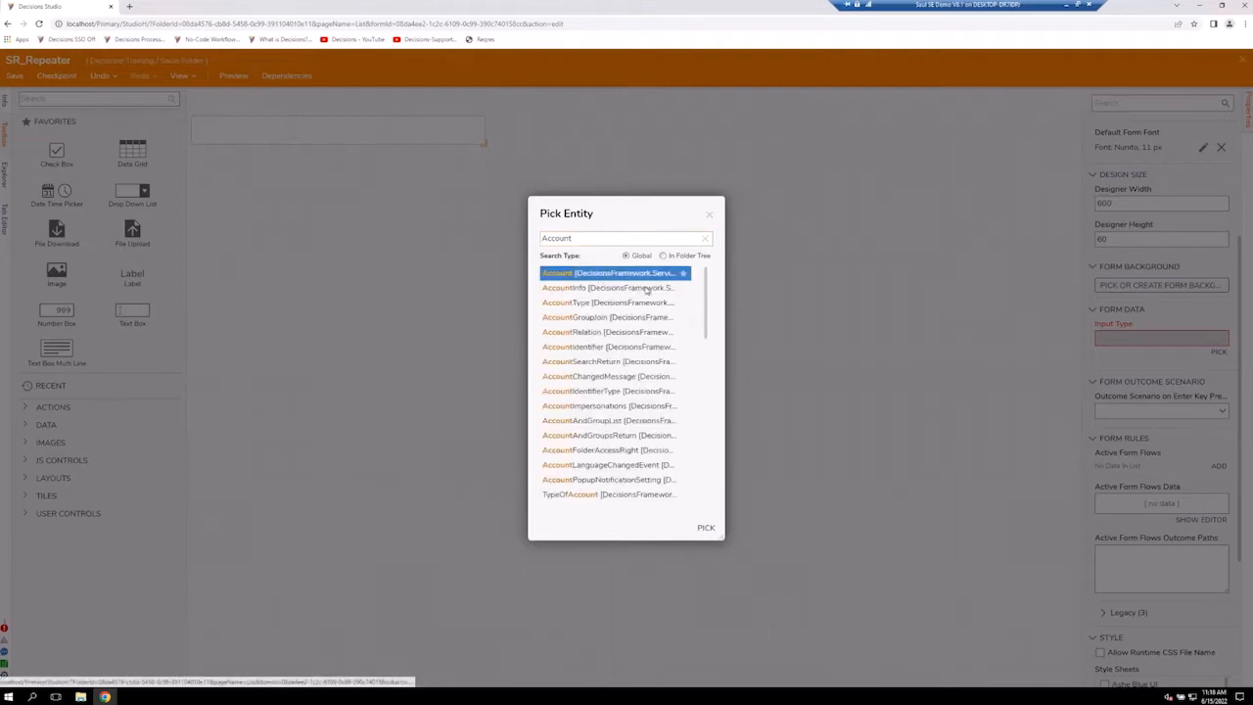
click(707, 529)
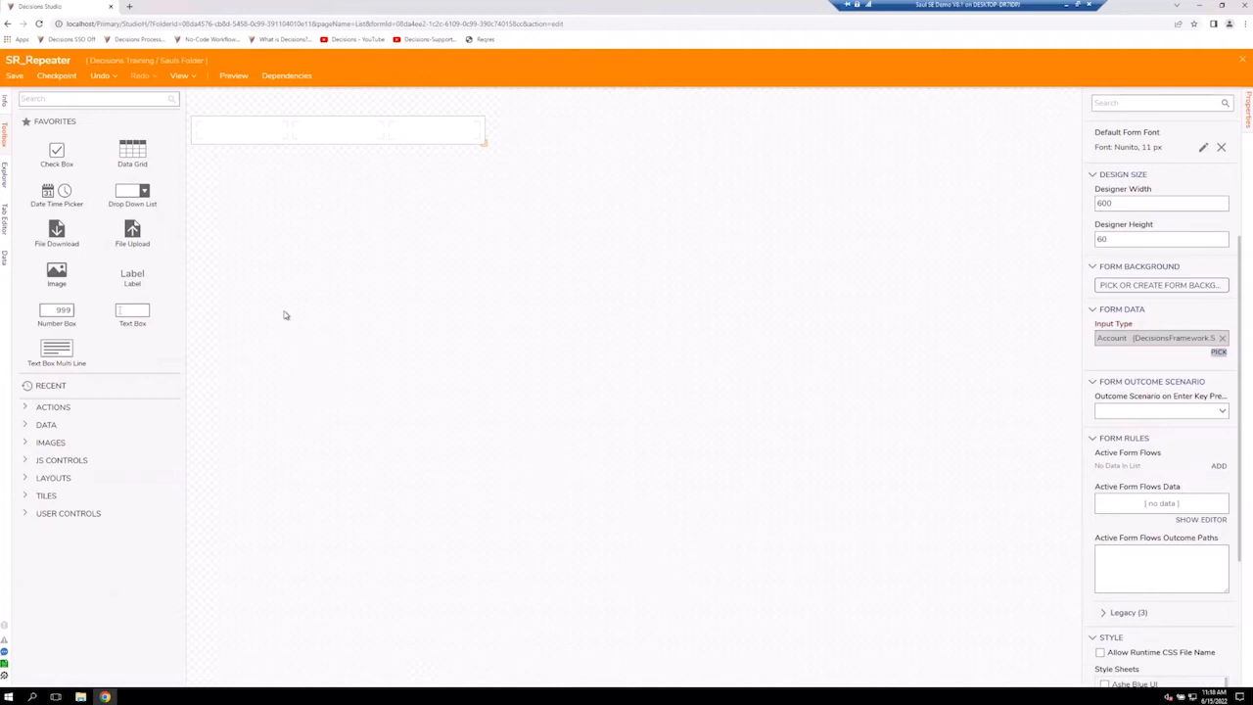
Place the EmailAddress field from the Account form data in the row's middle cell as a Text Box.
click(5, 258)
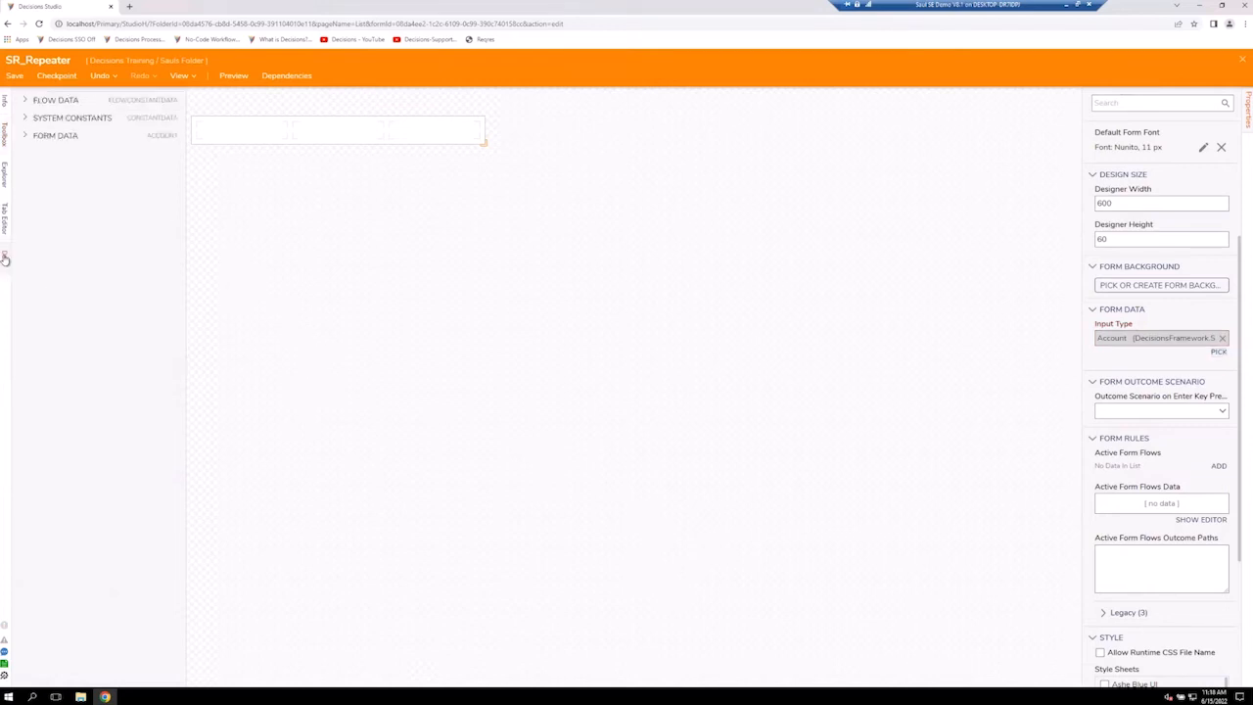
click(25, 137)
scroll(102, 329, down, 5)
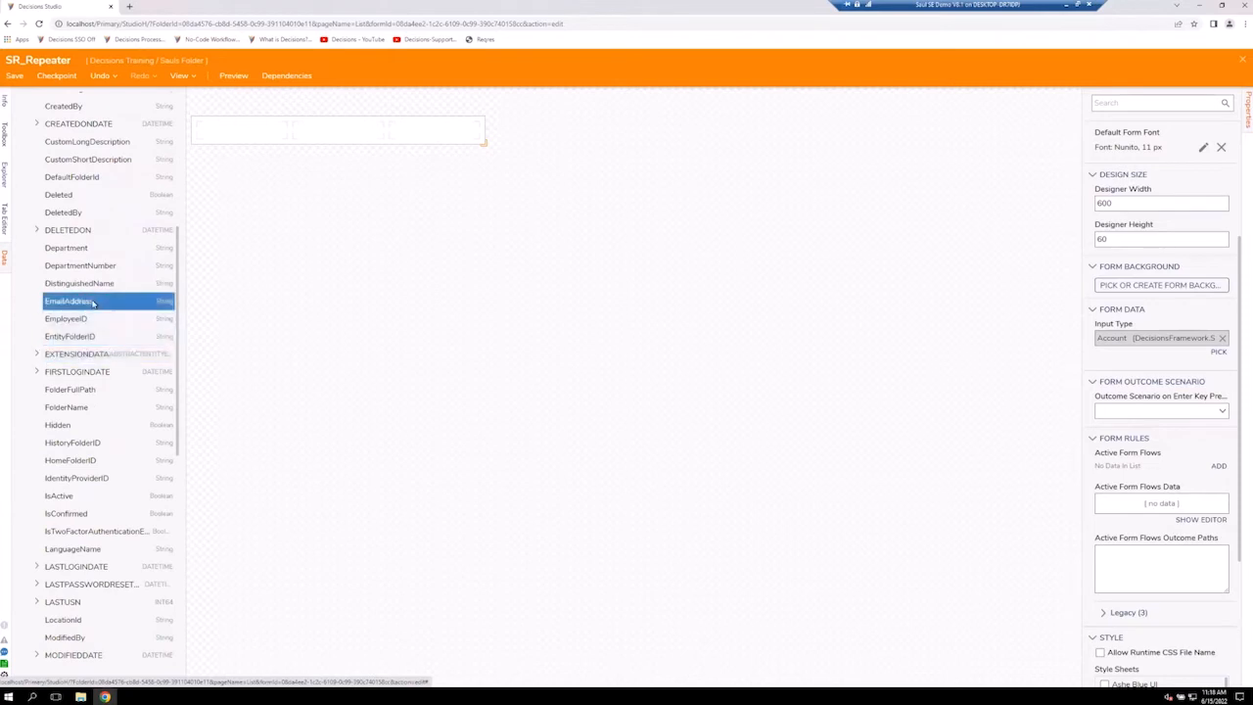
drag(105, 304, 301, 130)
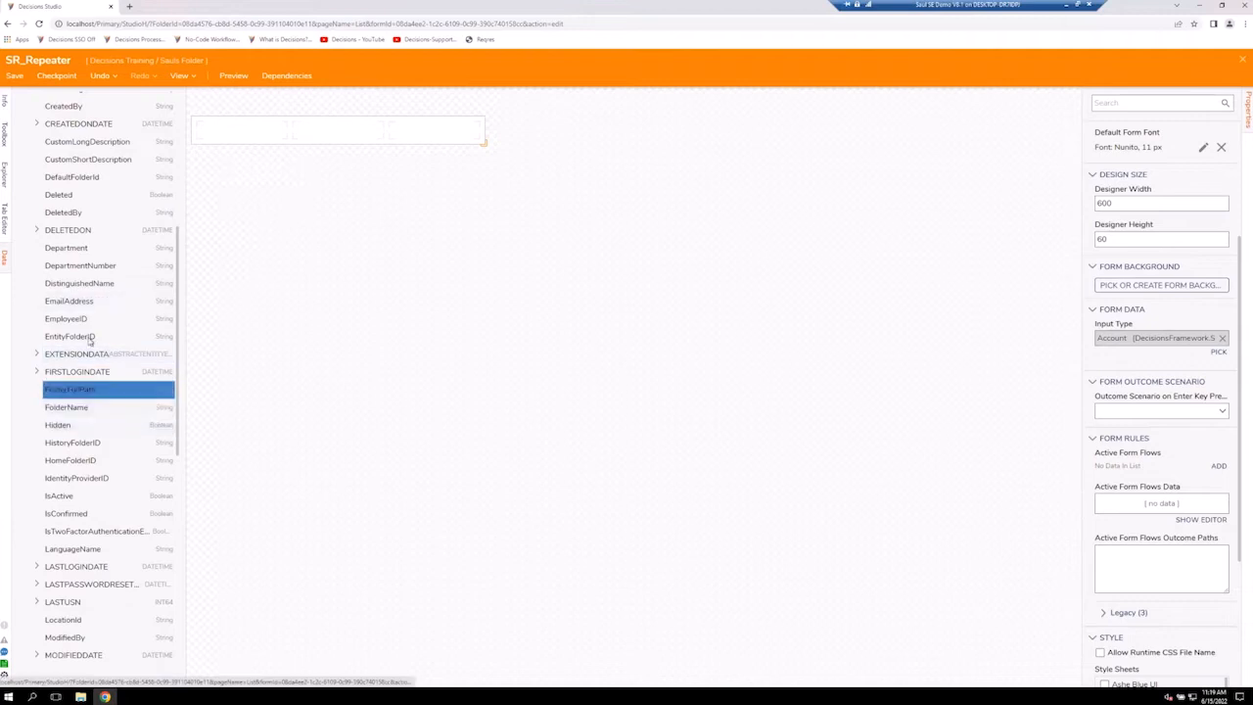
drag(68, 301, 332, 137)
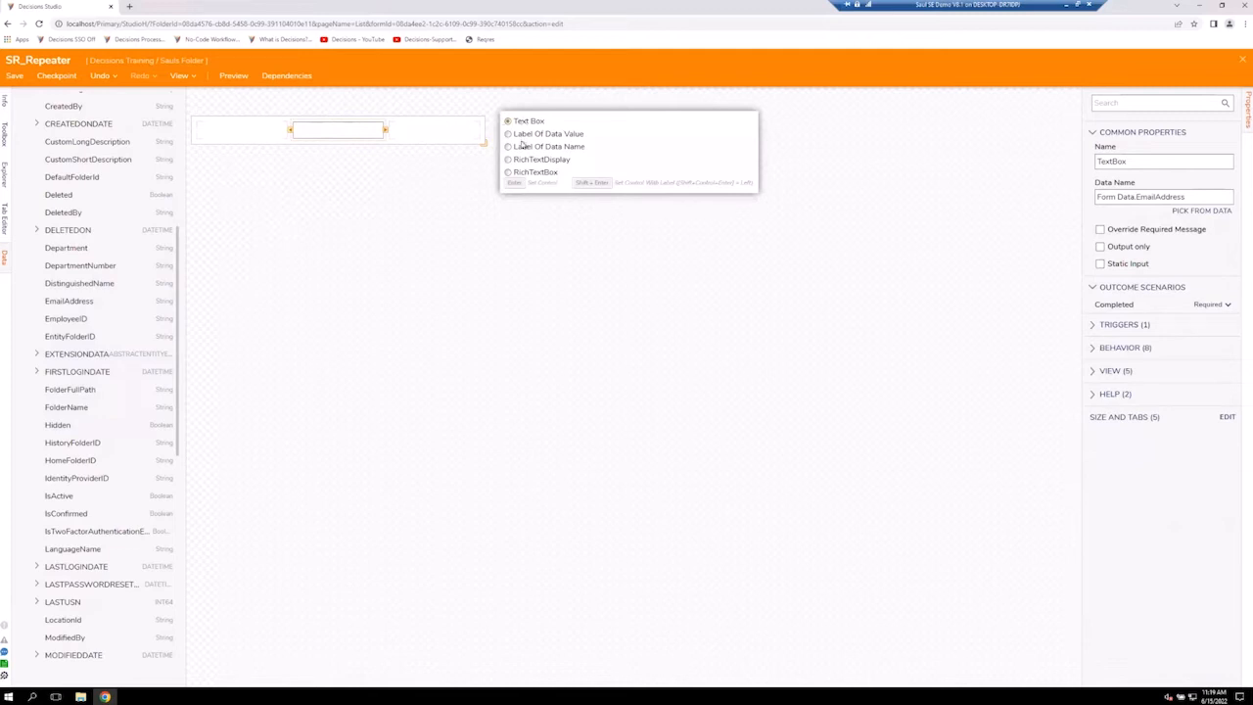
click(536, 209)
click(478, 239)
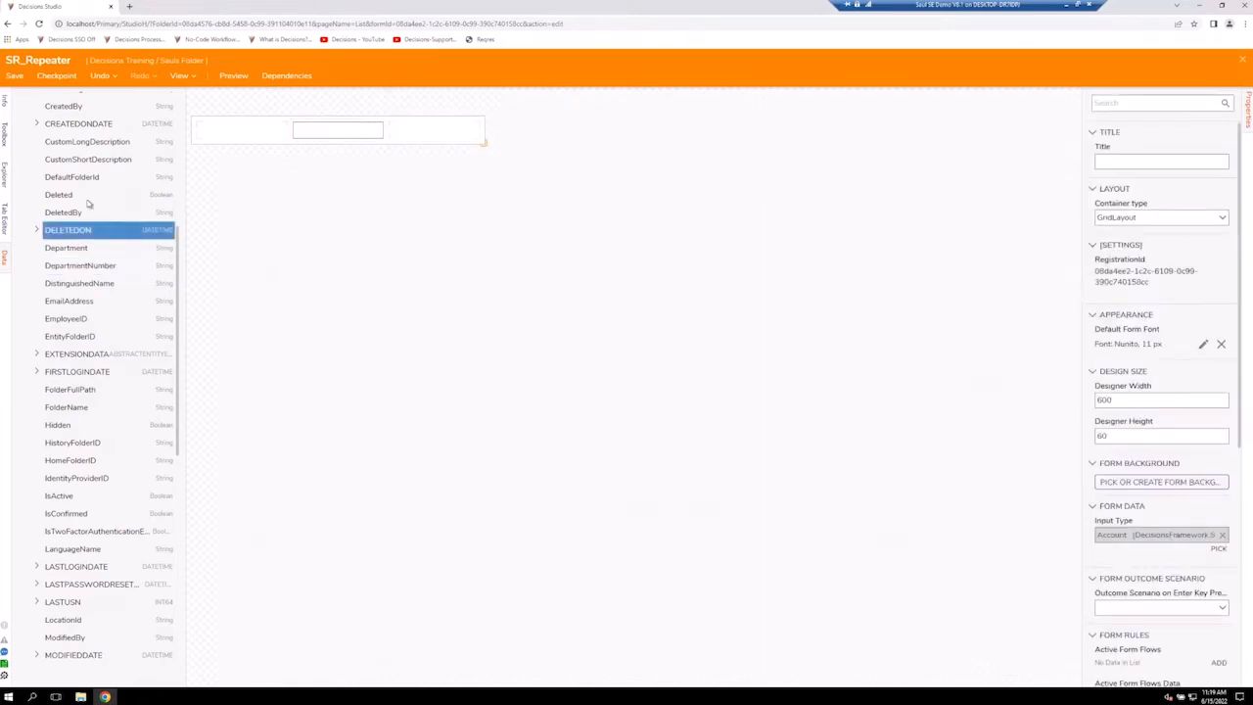
Add a label reading "Email Address" in the row's first cell, before the text box.
scroll(87, 203, up, 3)
click(5, 132)
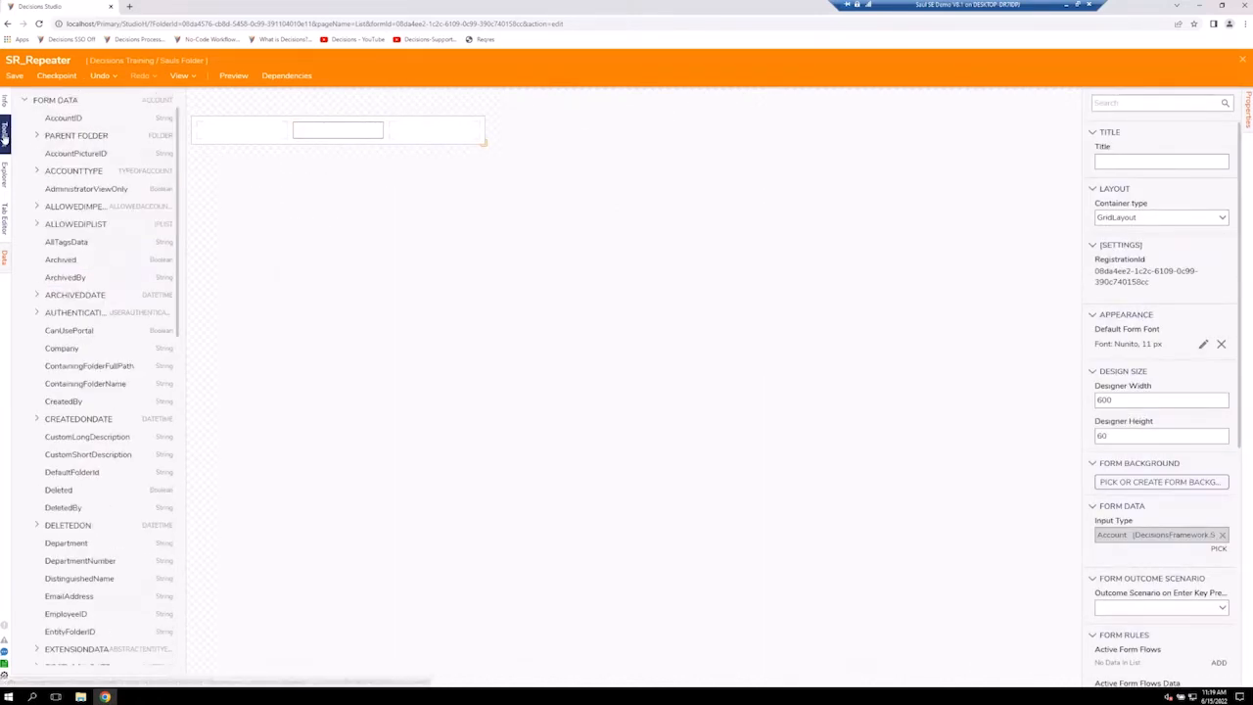
drag(132, 282, 238, 137)
text(Email Addr)
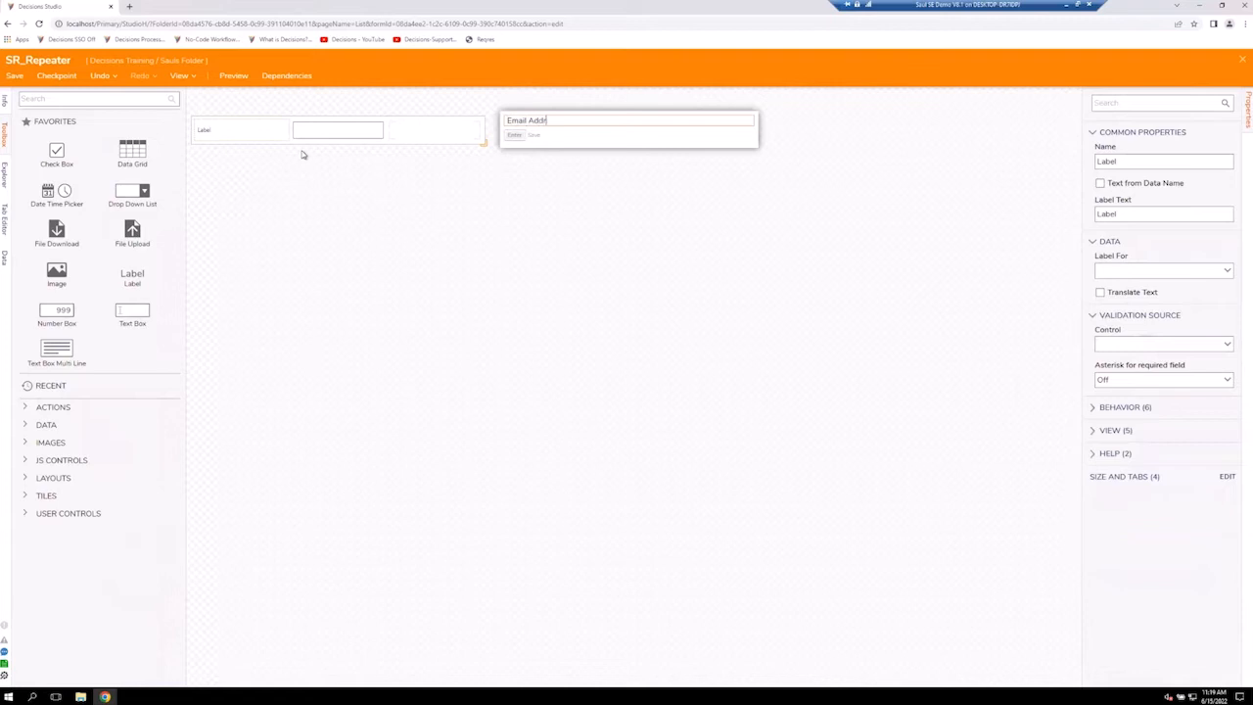
text(esses)
key(BackSpace)
key(BackSpace)
text(ss)
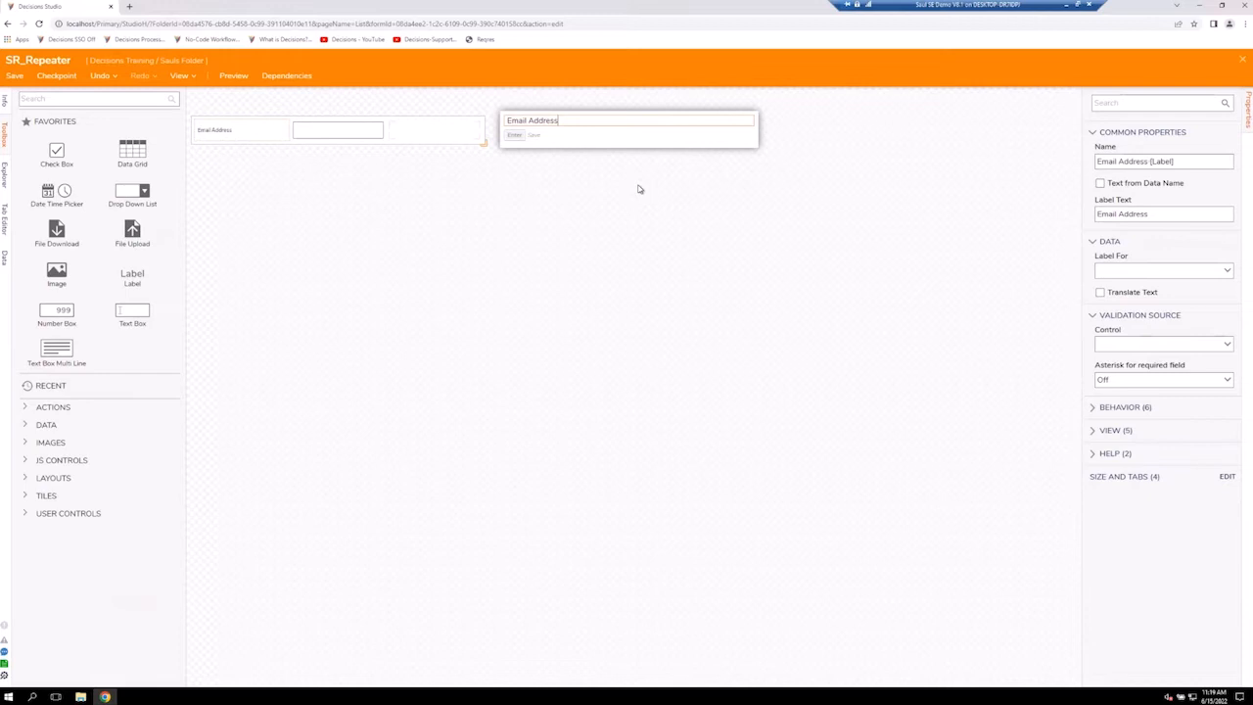
click(638, 189)
click(473, 253)
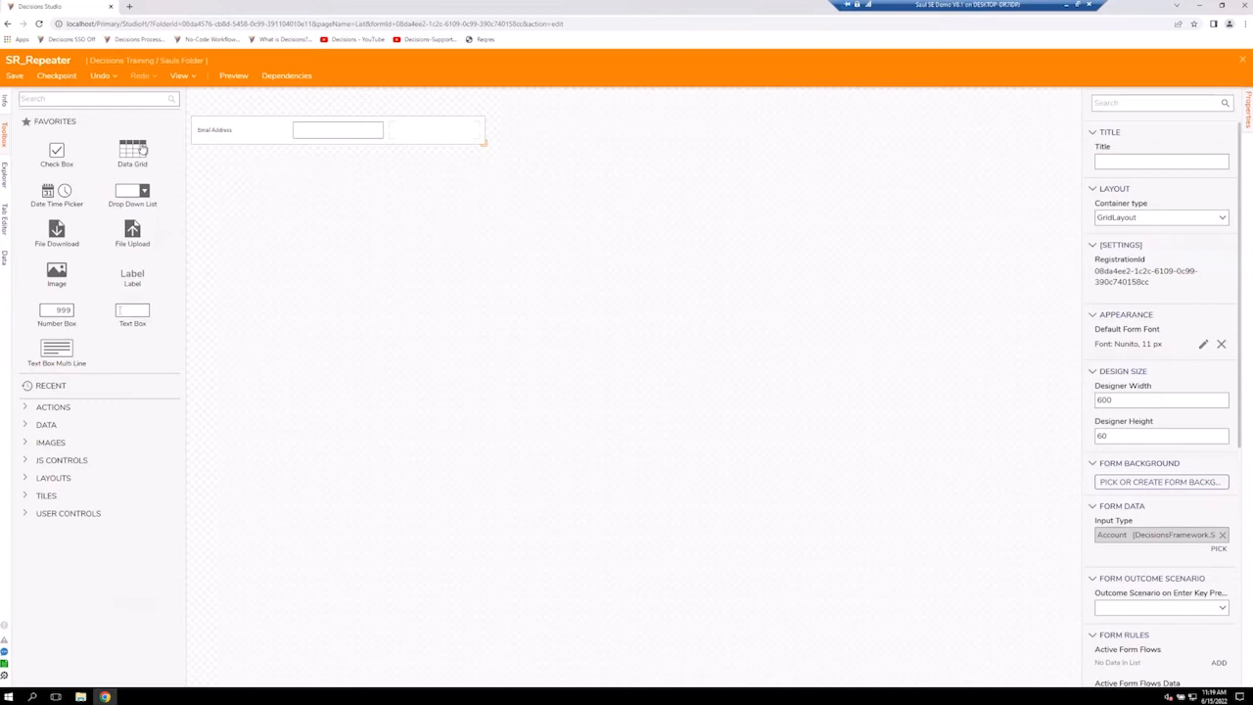
Save the SR_Repeater form without notes and close its designer.
click(16, 76)
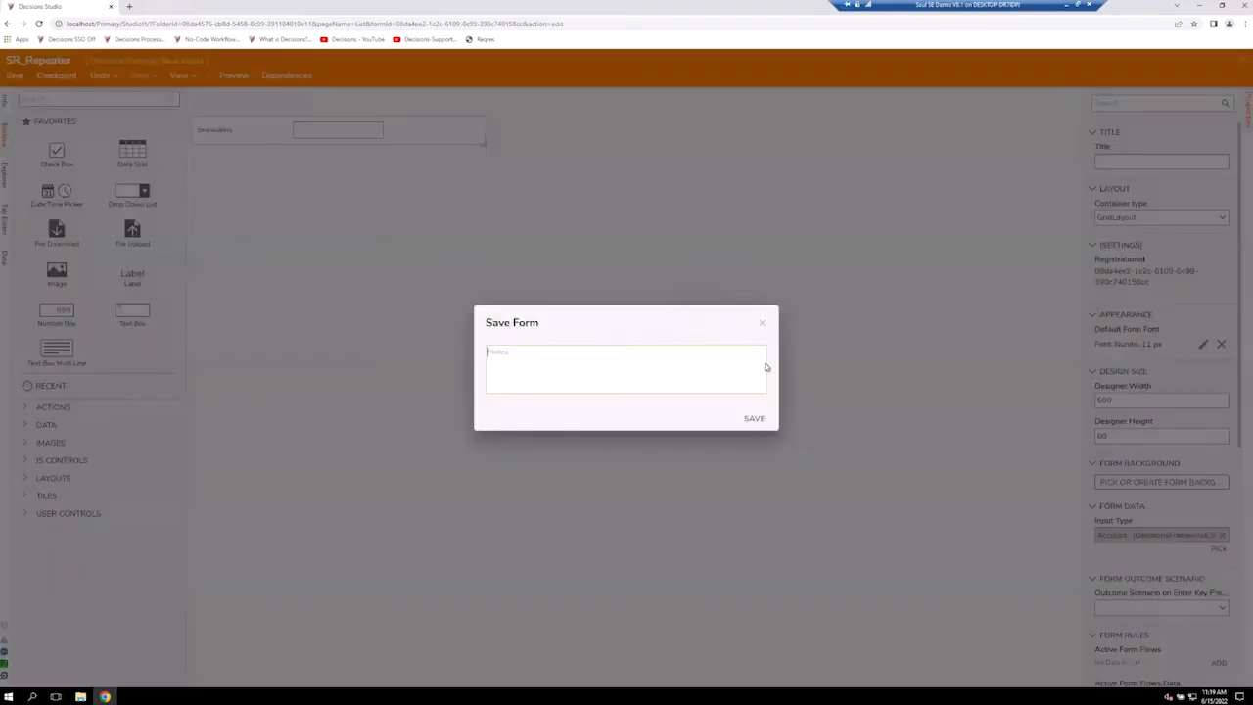
click(761, 421)
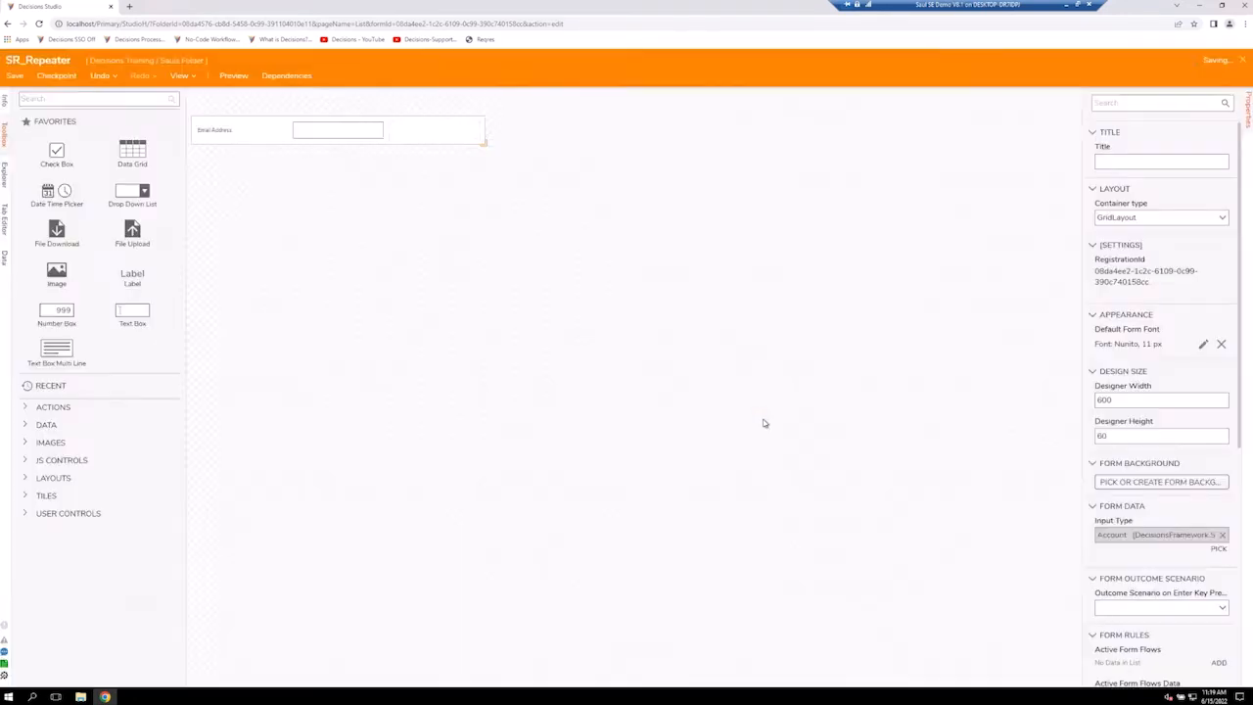
click(1241, 62)
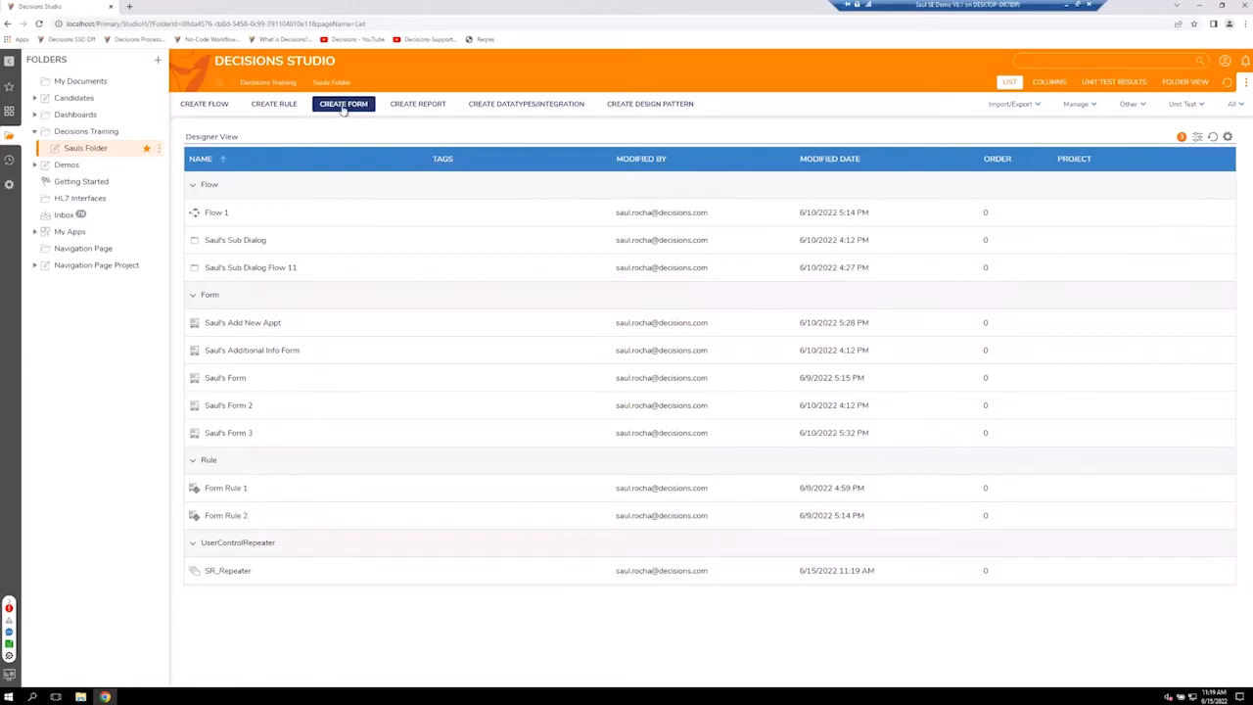
Create a new normal form named "SR_Add New Address" in Sauls Folder.
click(344, 105)
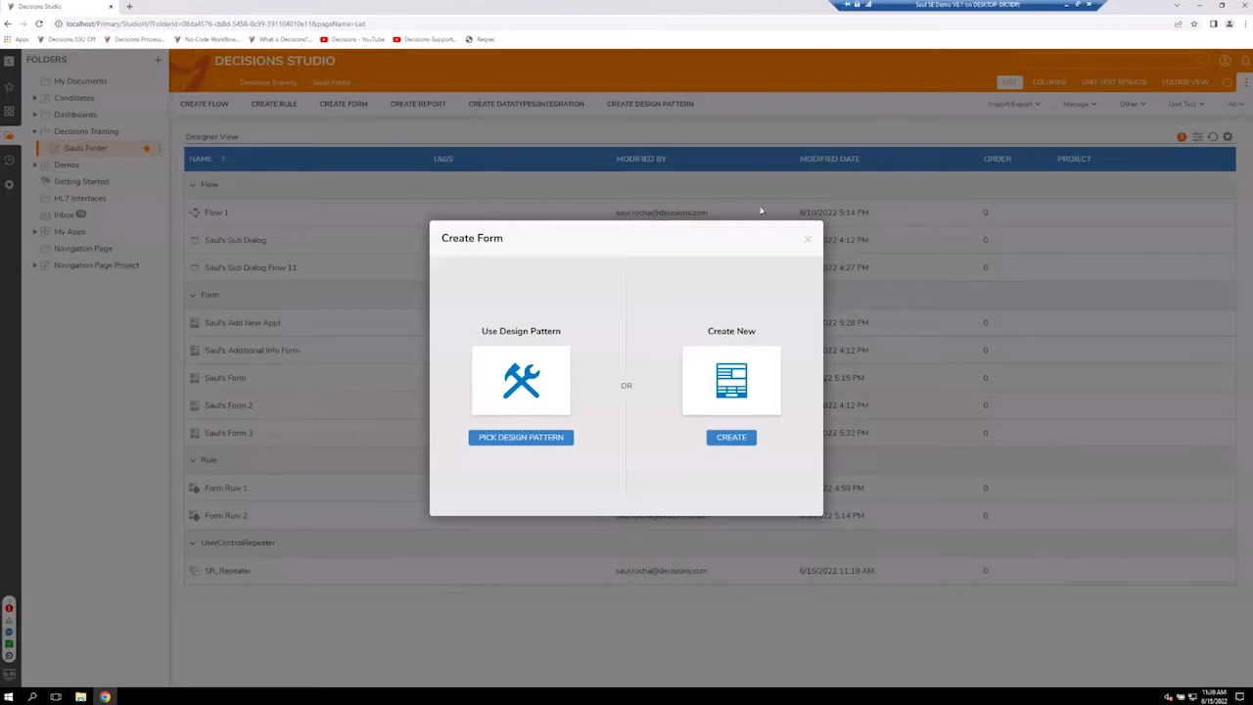
click(744, 439)
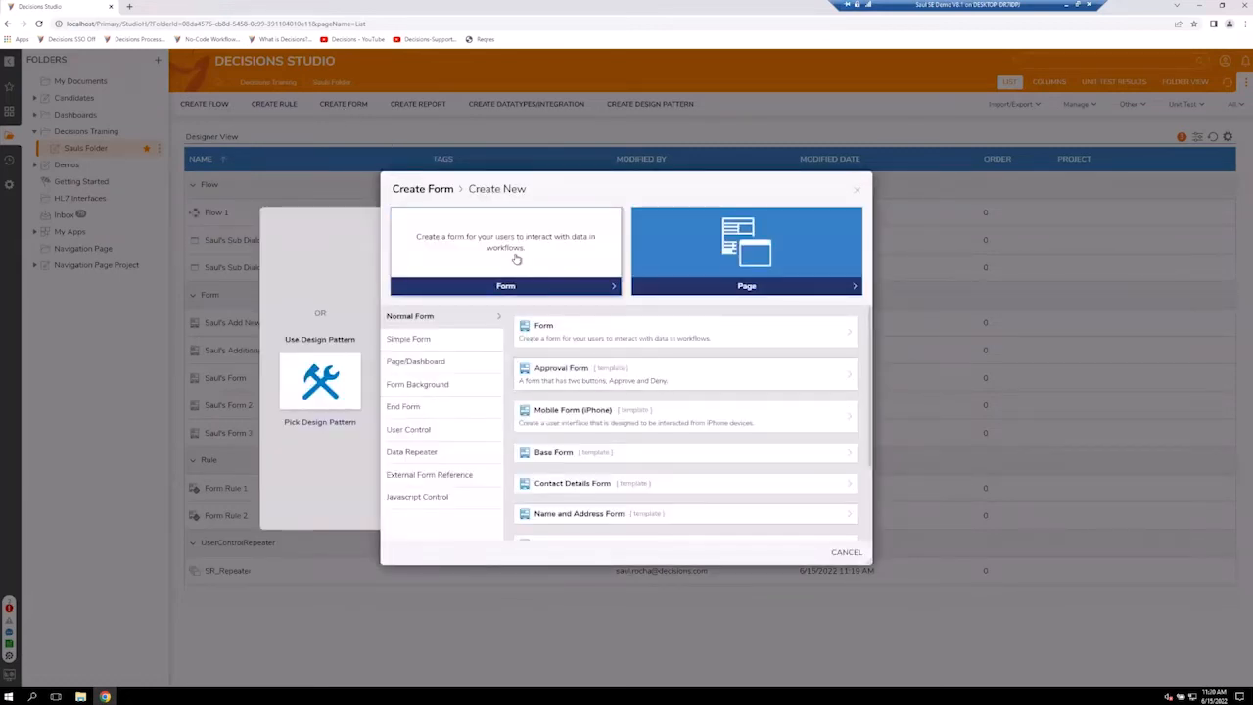
click(516, 257)
text(SR)
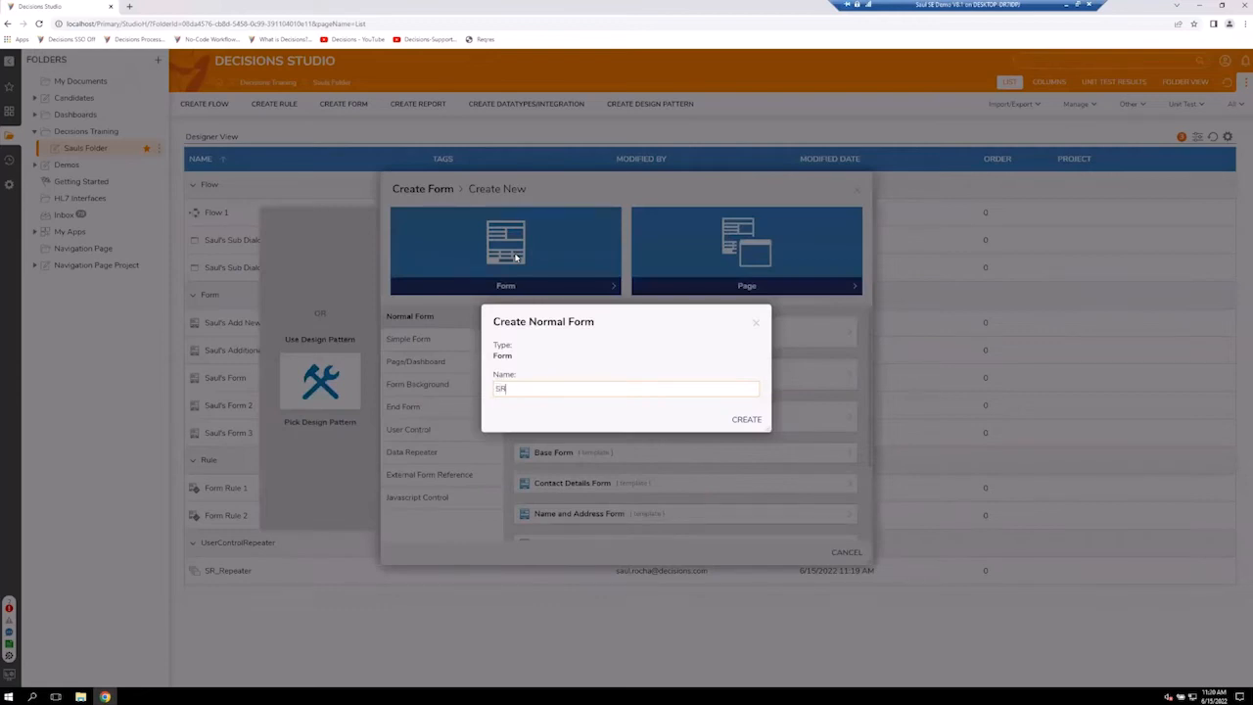
text(_Add New Address)
click(751, 418)
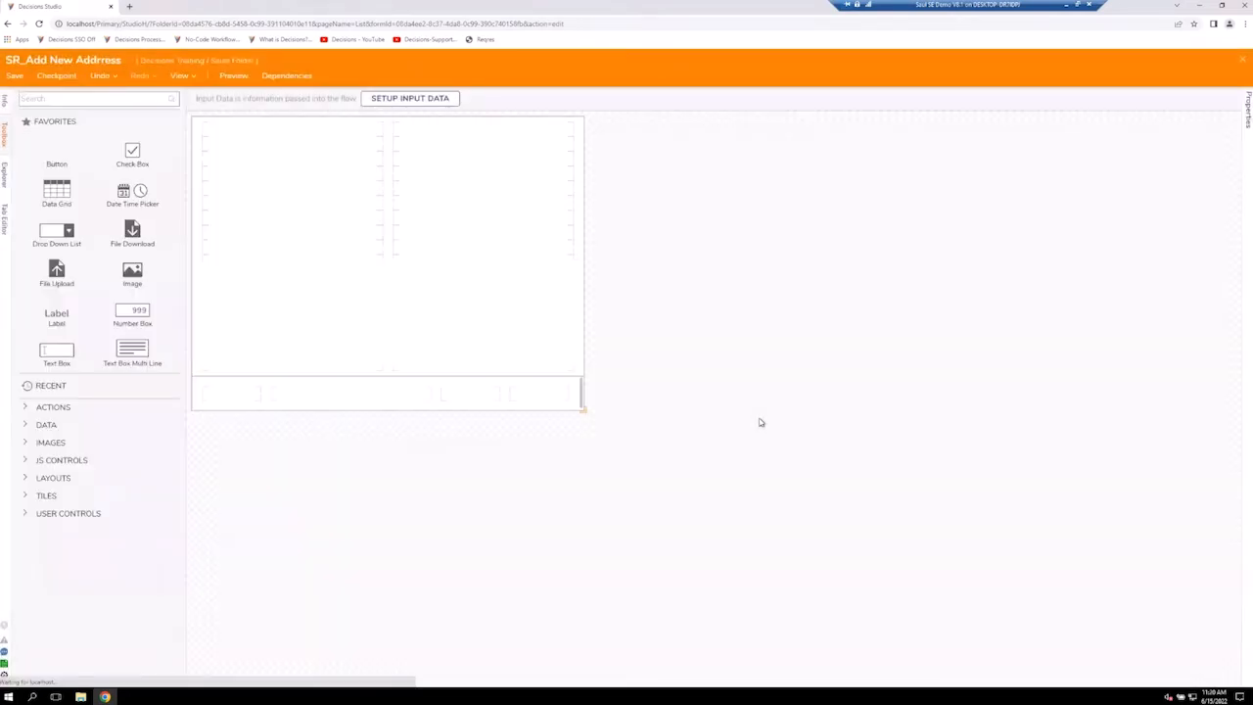
Add a Data Repeater to the lower part of the form's content area, spanning both columns and extended upward.
drag(57, 150, 132, 99)
click(132, 99)
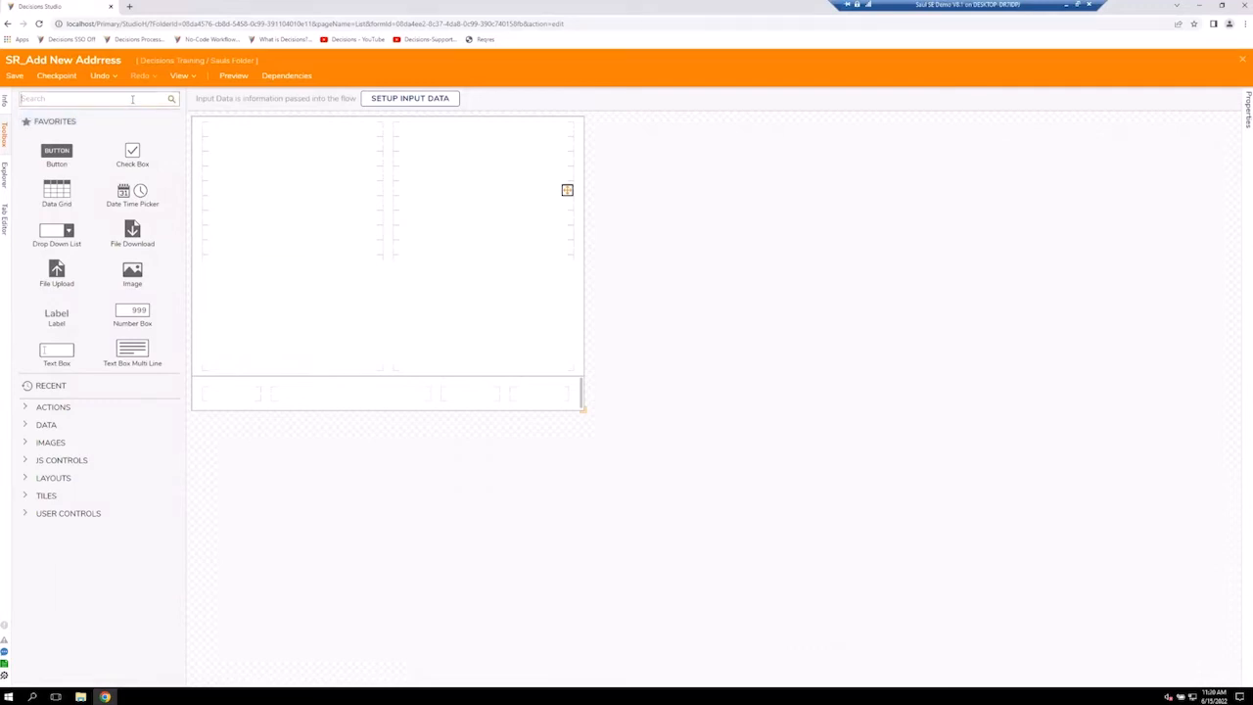
text(Data Repeater)
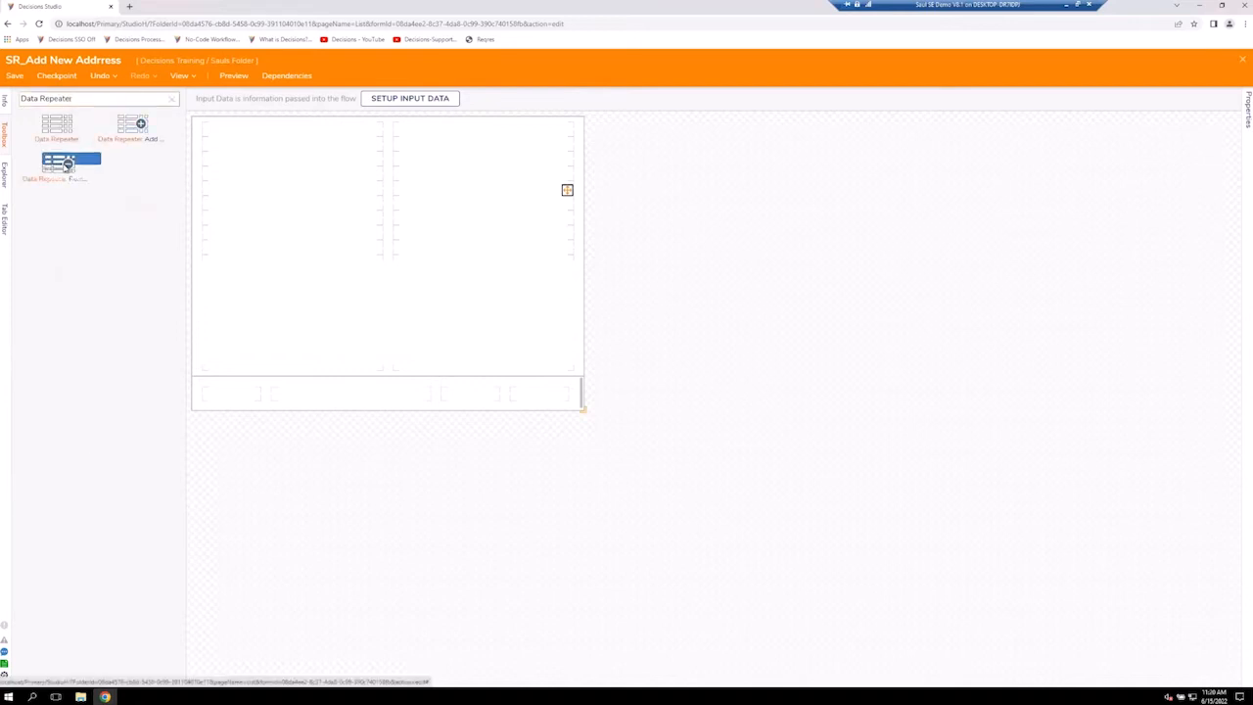
drag(56, 135, 321, 290)
click(382, 311)
click(381, 239)
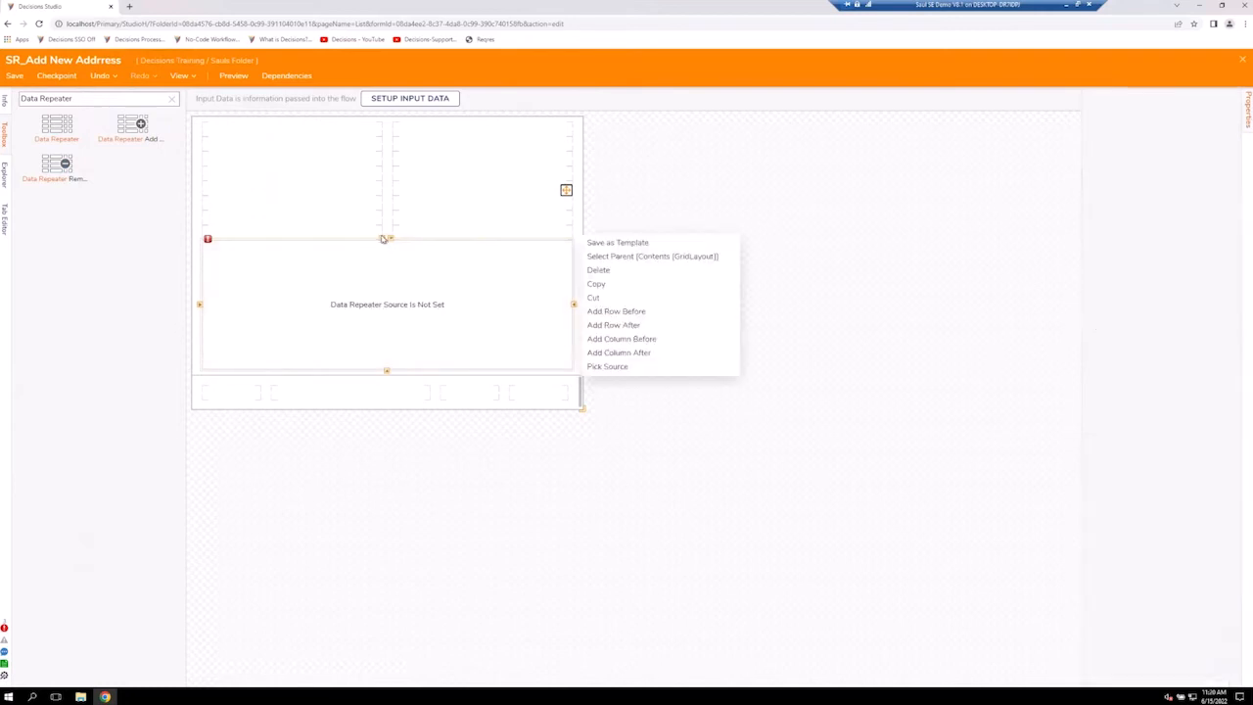
click(382, 224)
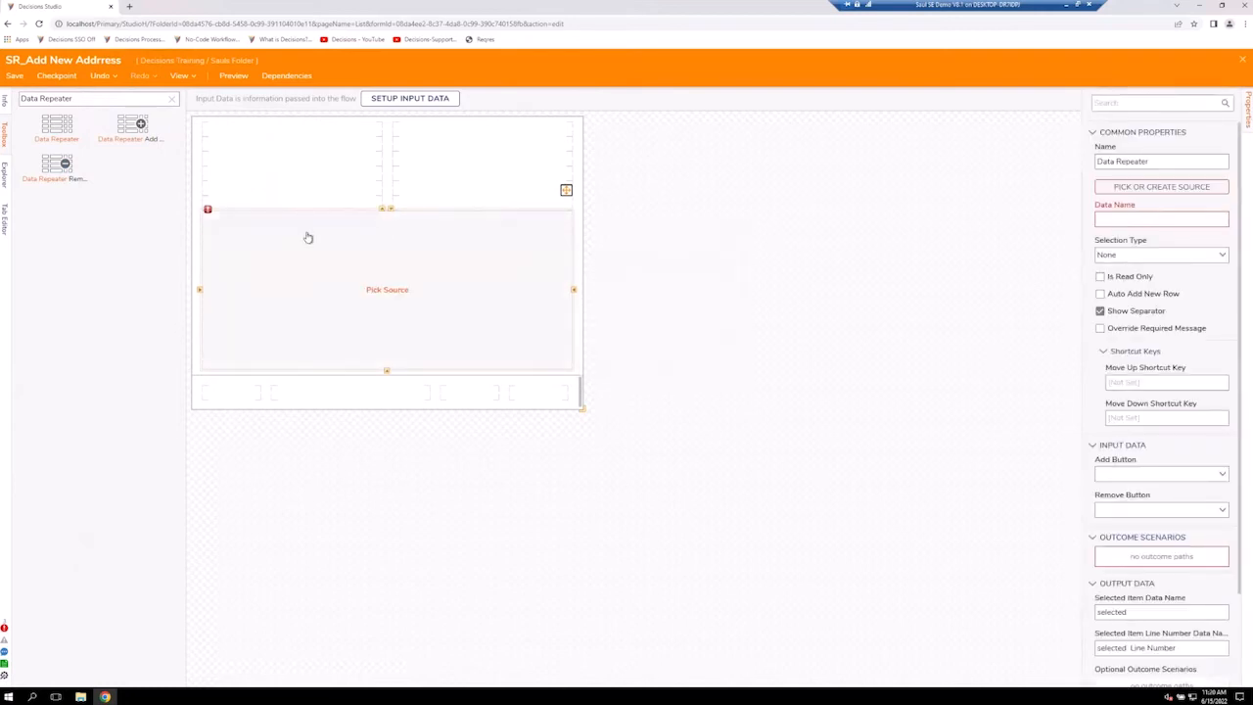
Place the Data Repeater's Add and Remove buttons in the form's bottom bar, with Remove in the first cell and Add beside it.
drag(122, 127, 355, 391)
drag(56, 169, 235, 411)
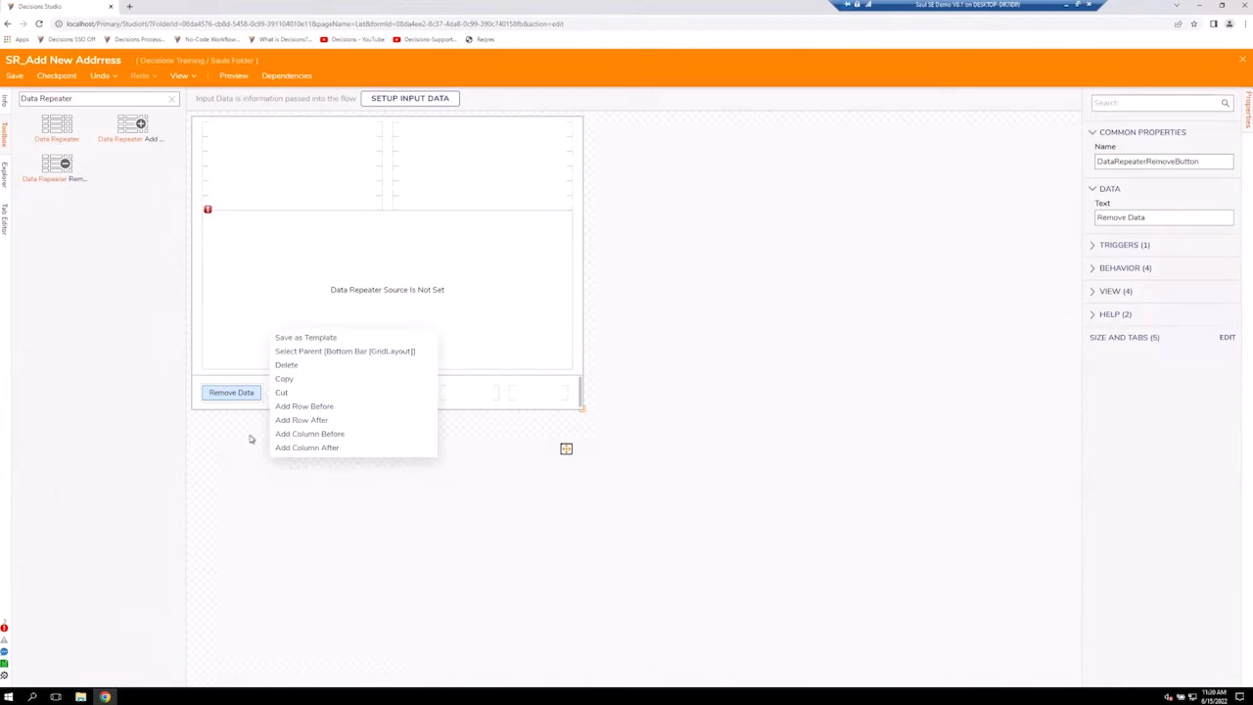
click(274, 496)
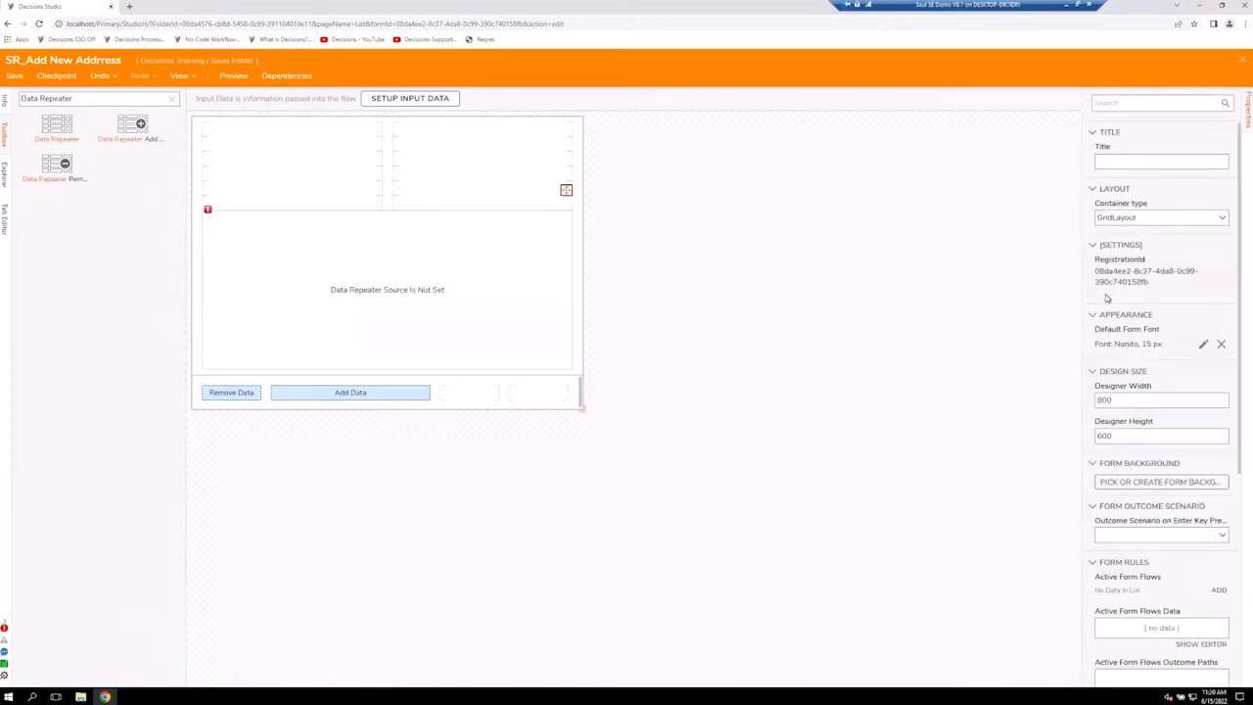
Set the Data Repeater's data name to "Account Addresses".
click(501, 270)
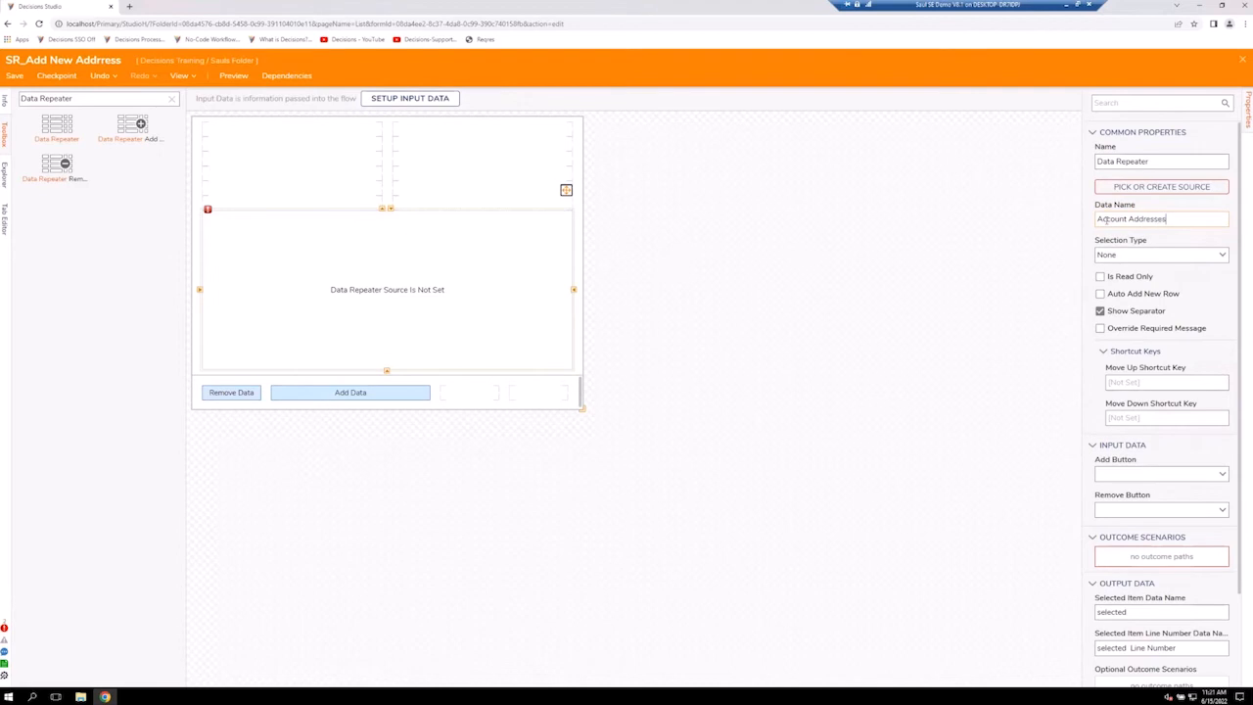
scroll(1158, 457, down, 1)
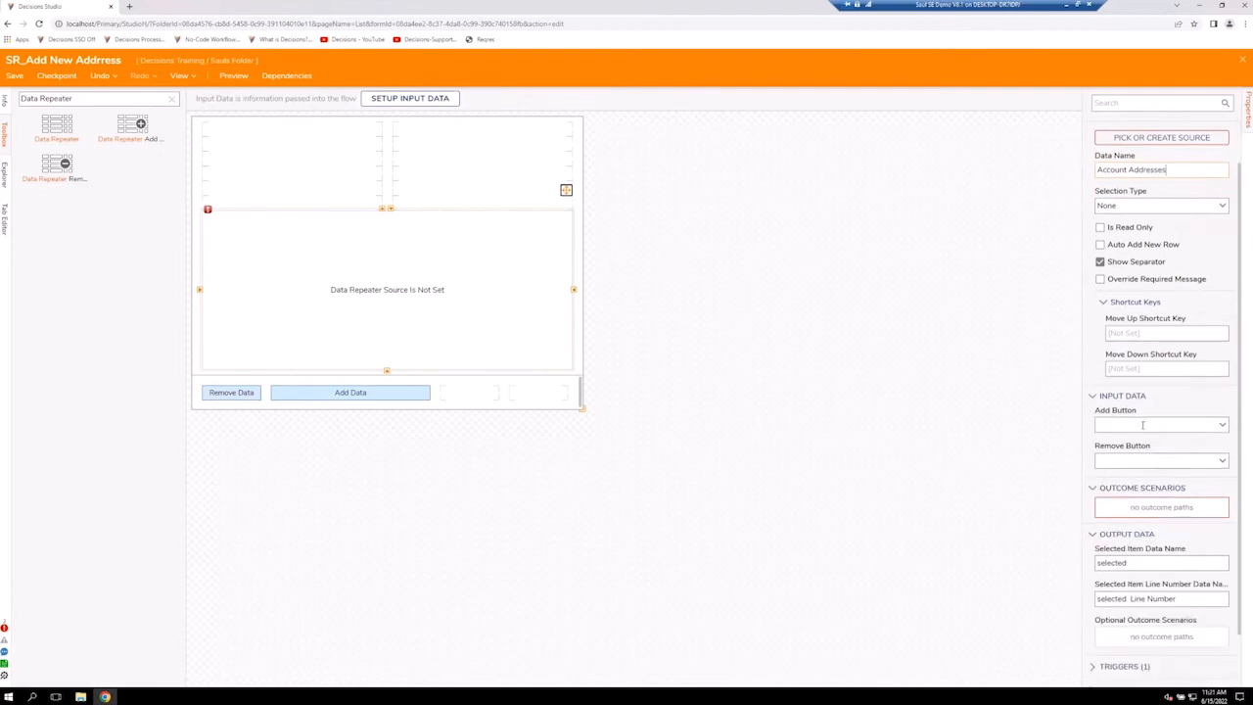
click(941, 395)
click(501, 326)
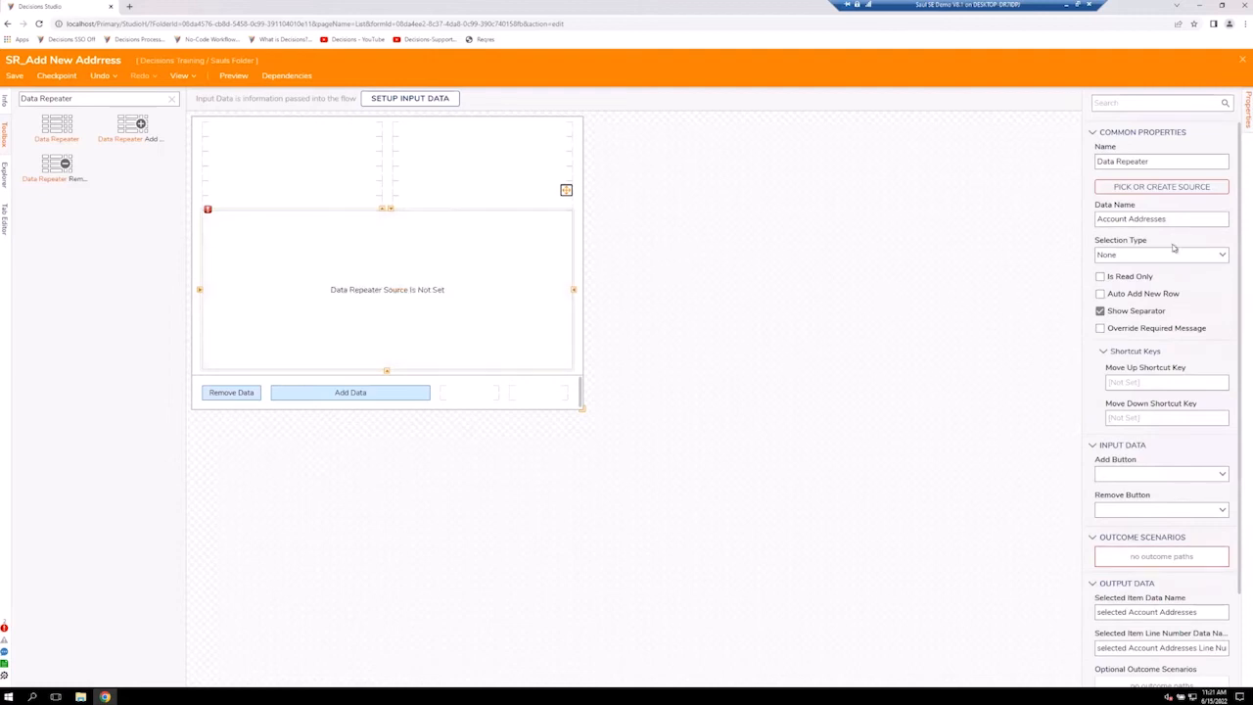
Assign the existing SR_Repeater as the Data Repeater's source.
click(1158, 187)
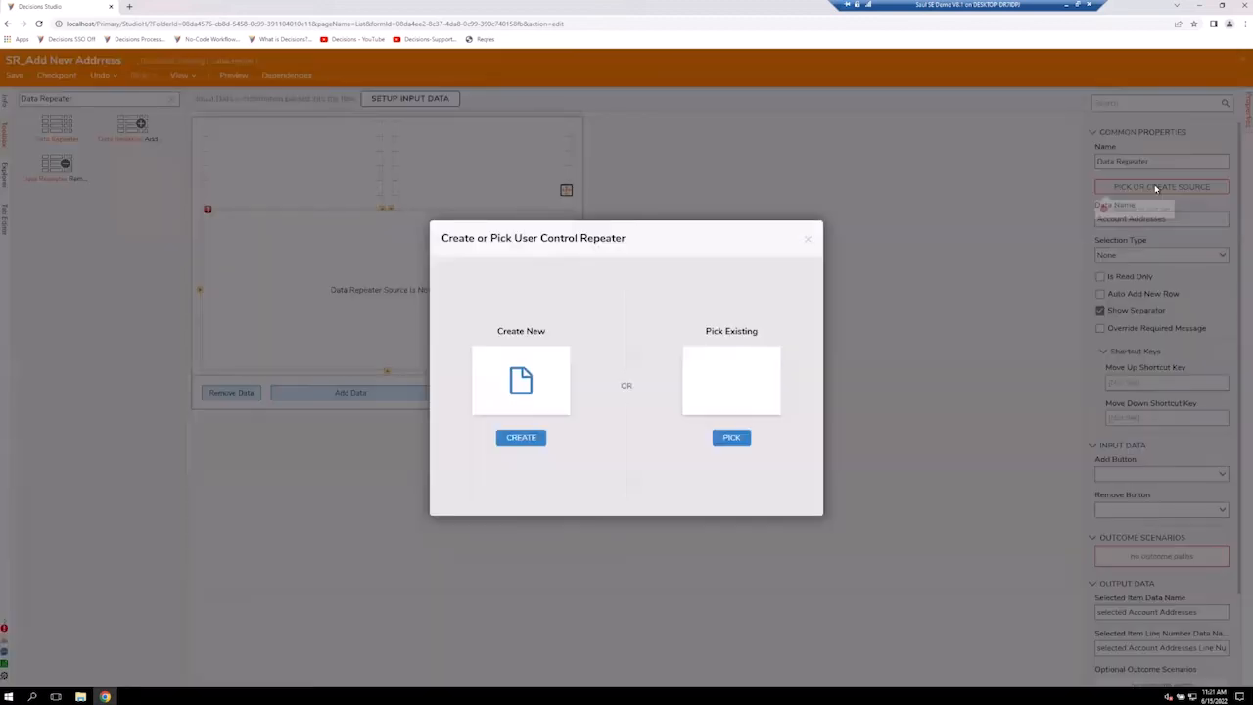
click(726, 440)
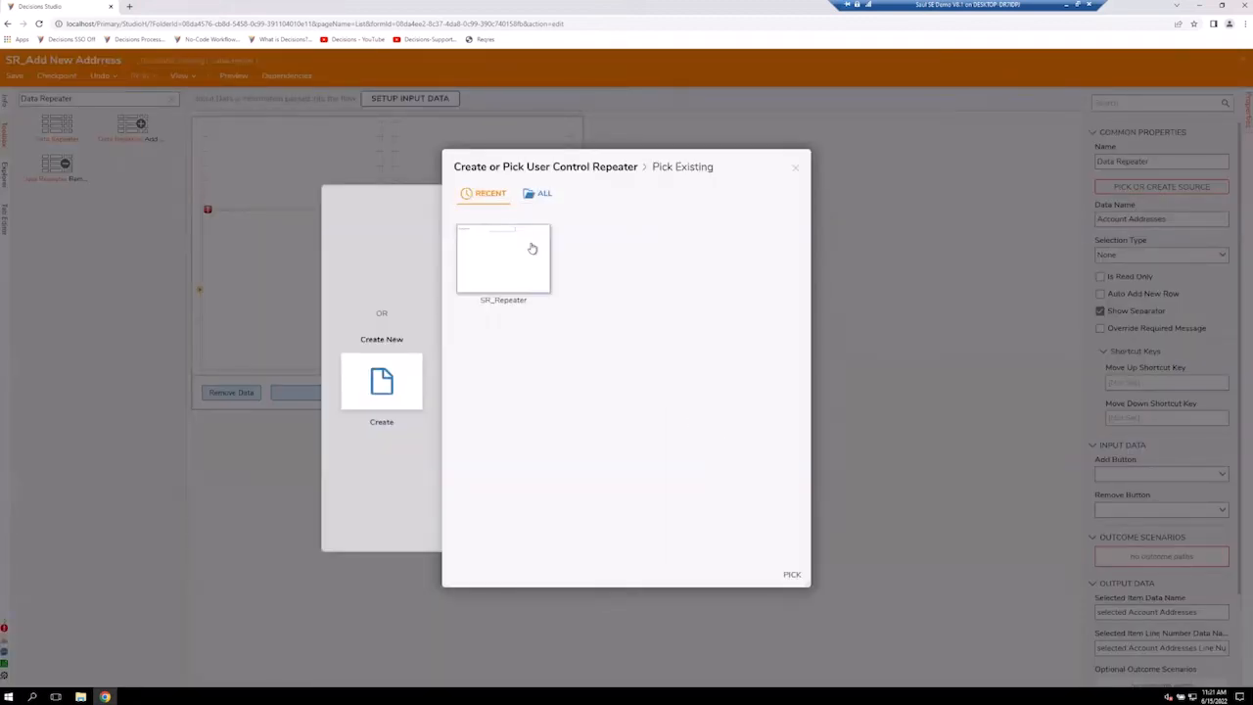
click(532, 256)
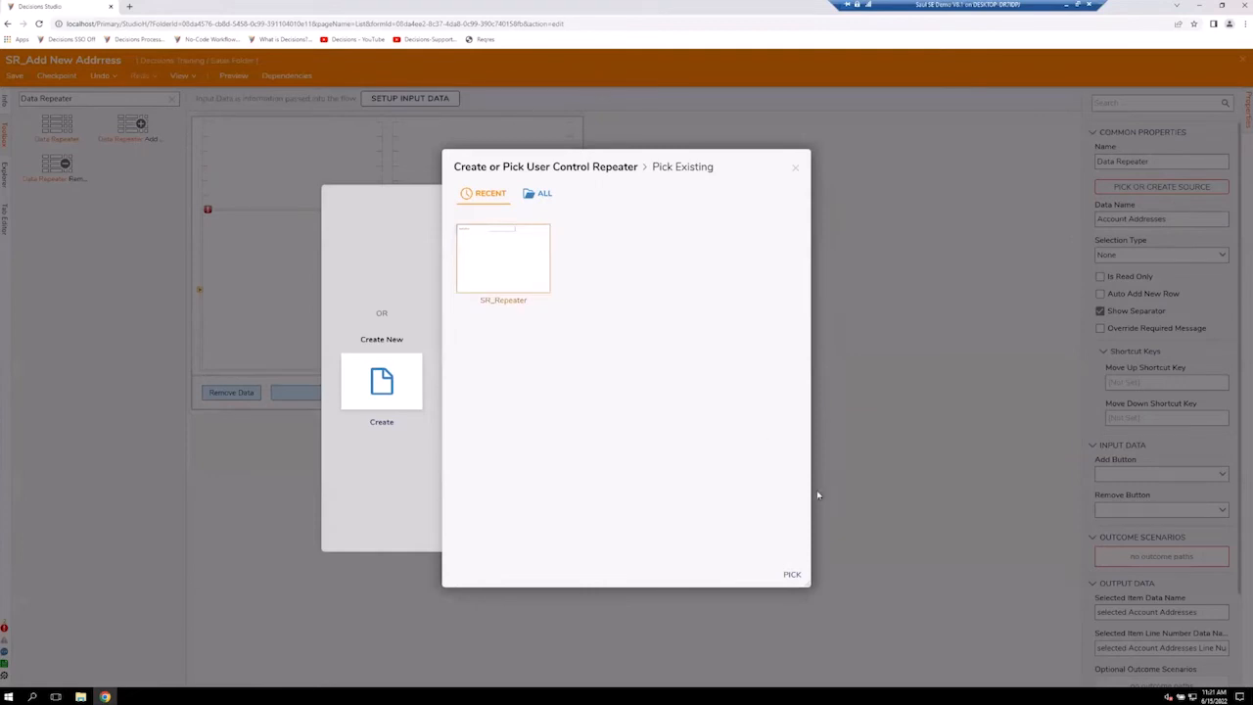
click(789, 575)
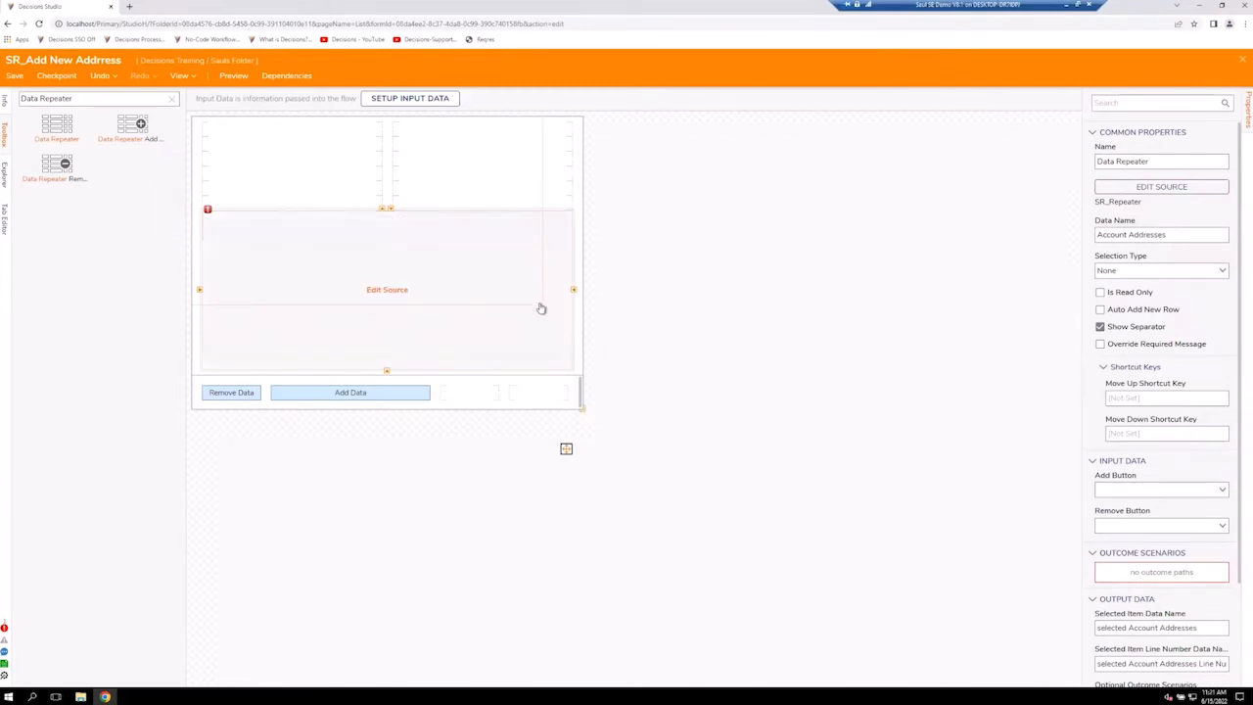
Shrink the form to about 657 by 314 and extend the Data Repeater upward to fill the whole content area.
drag(535, 306, 528, 301)
click(655, 297)
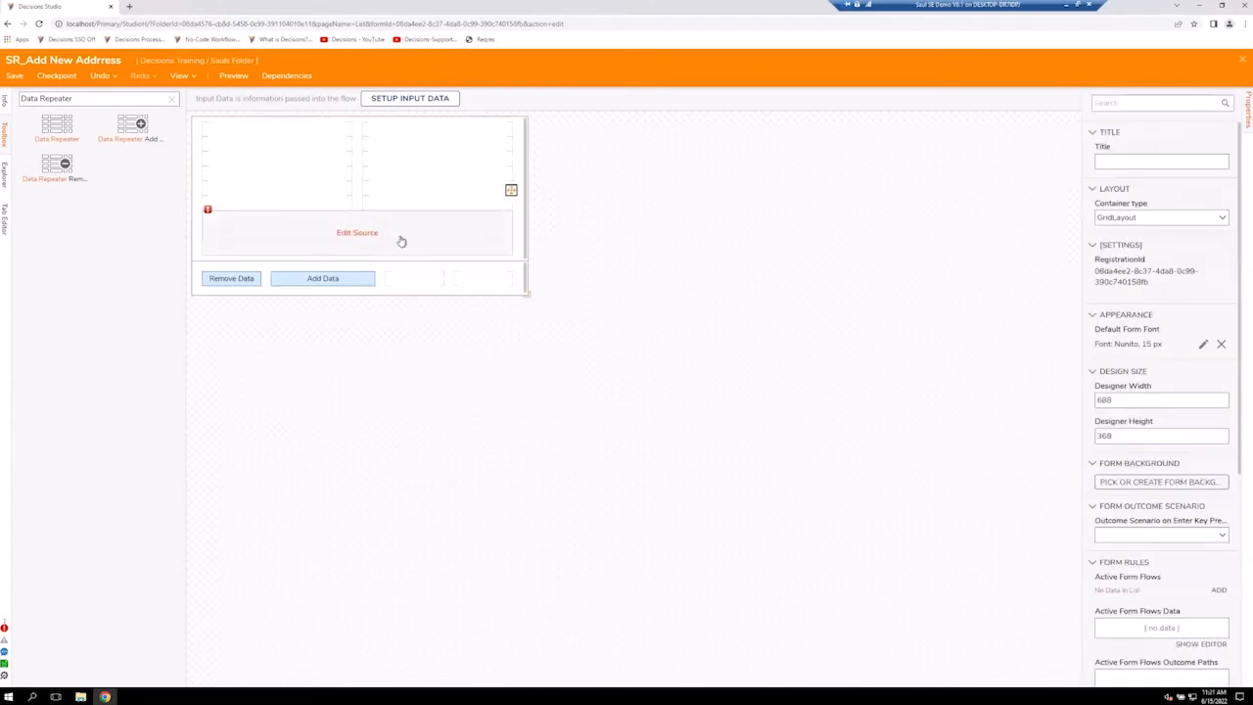
click(354, 210)
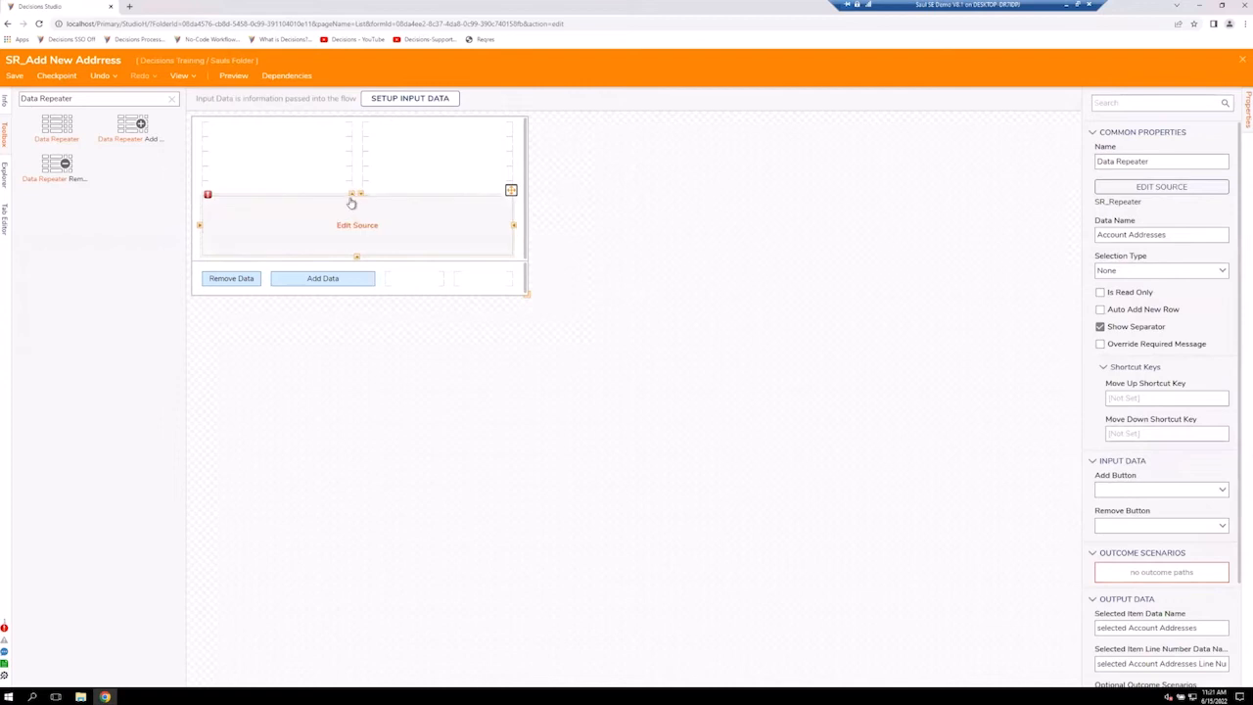
click(351, 194)
click(353, 180)
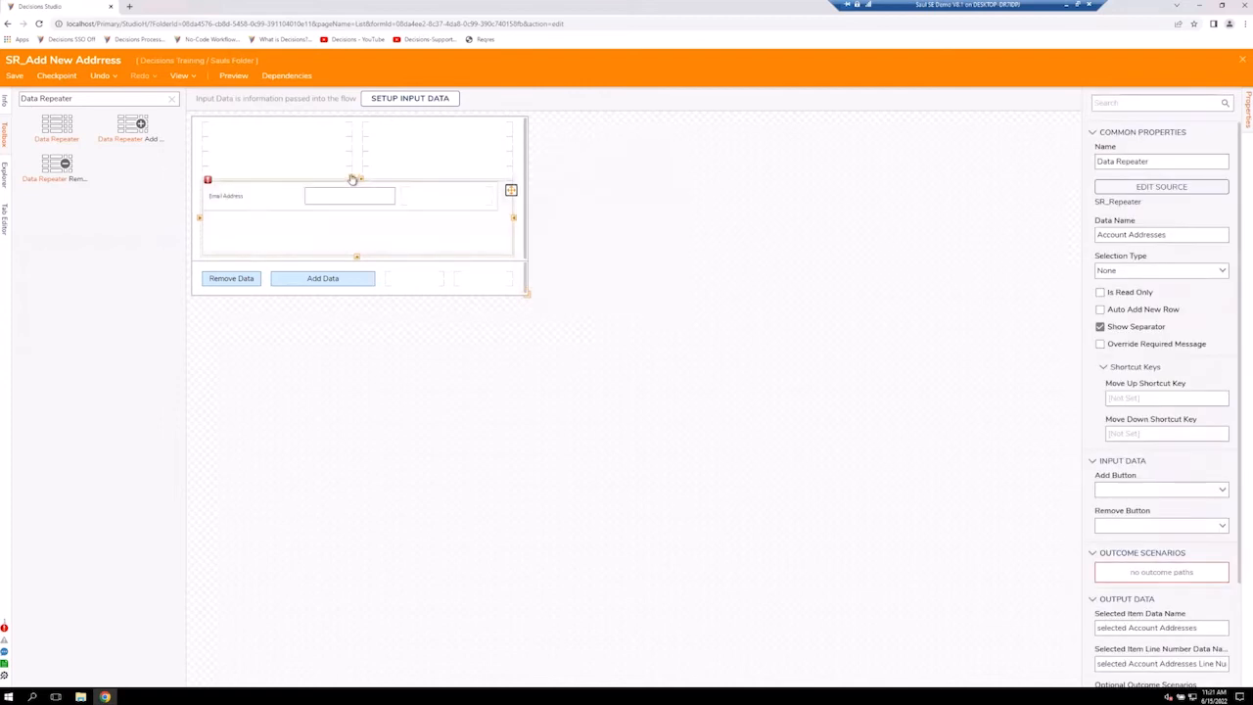
click(352, 165)
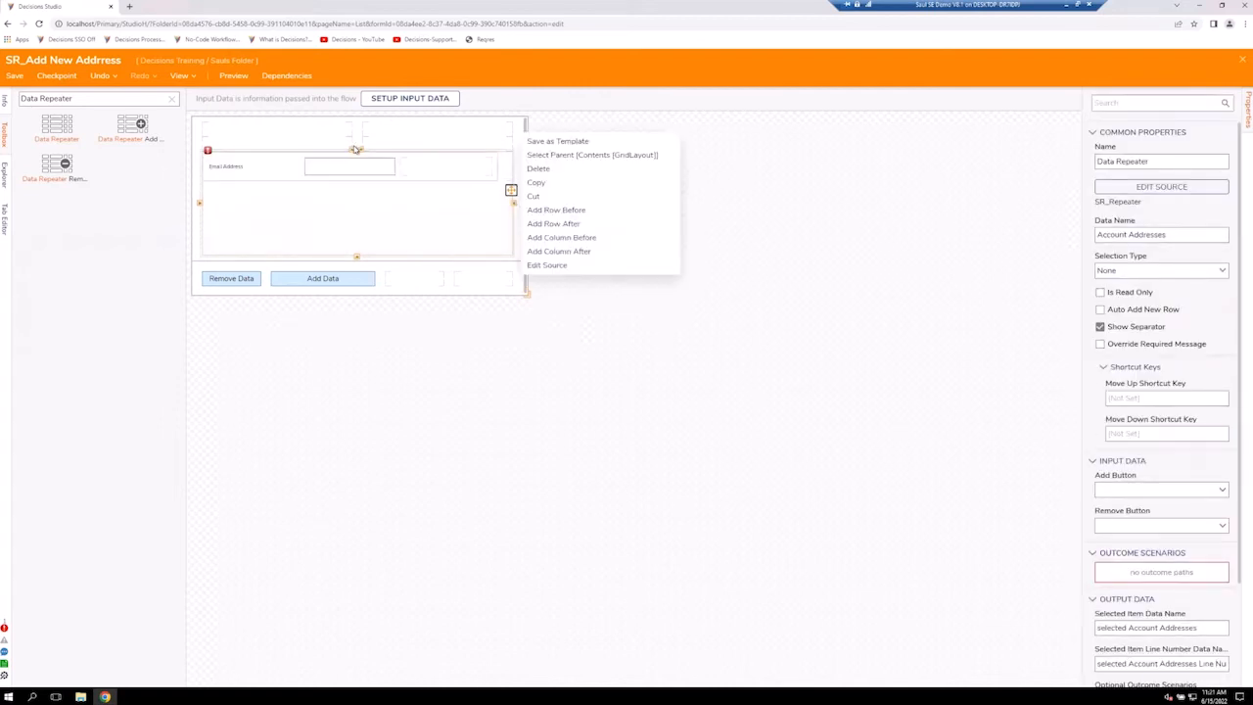
click(352, 152)
click(355, 134)
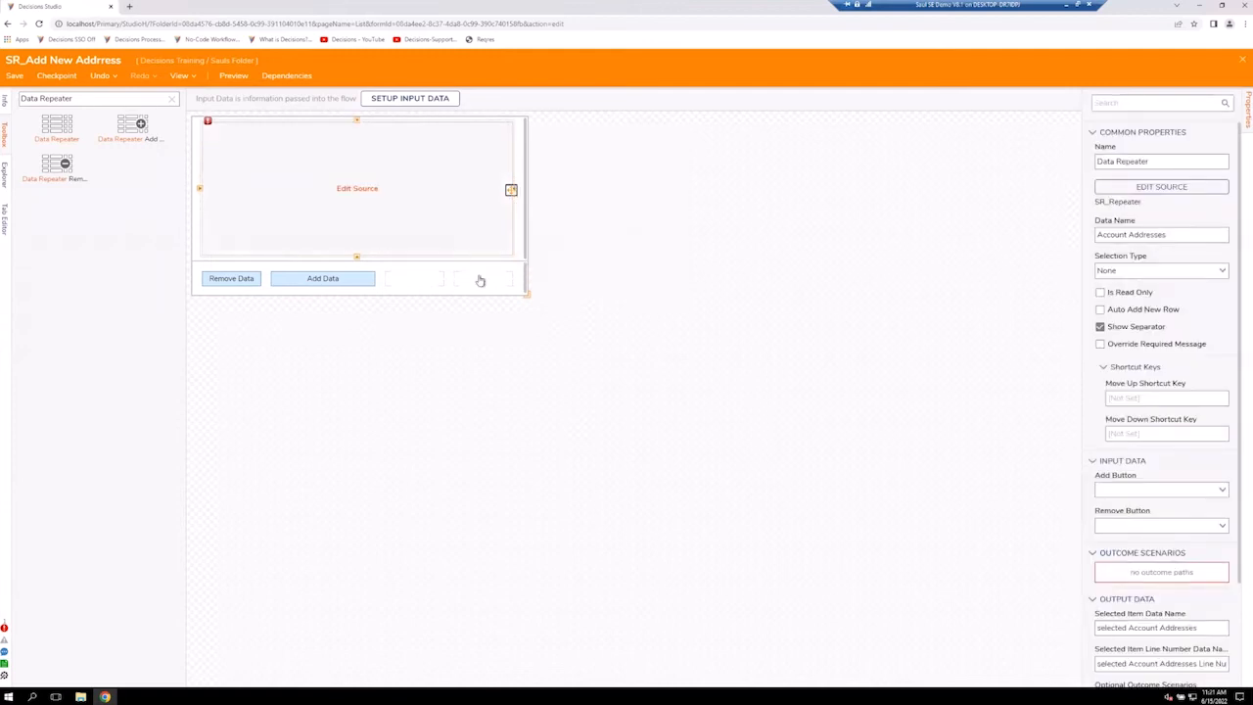
drag(528, 293, 515, 238)
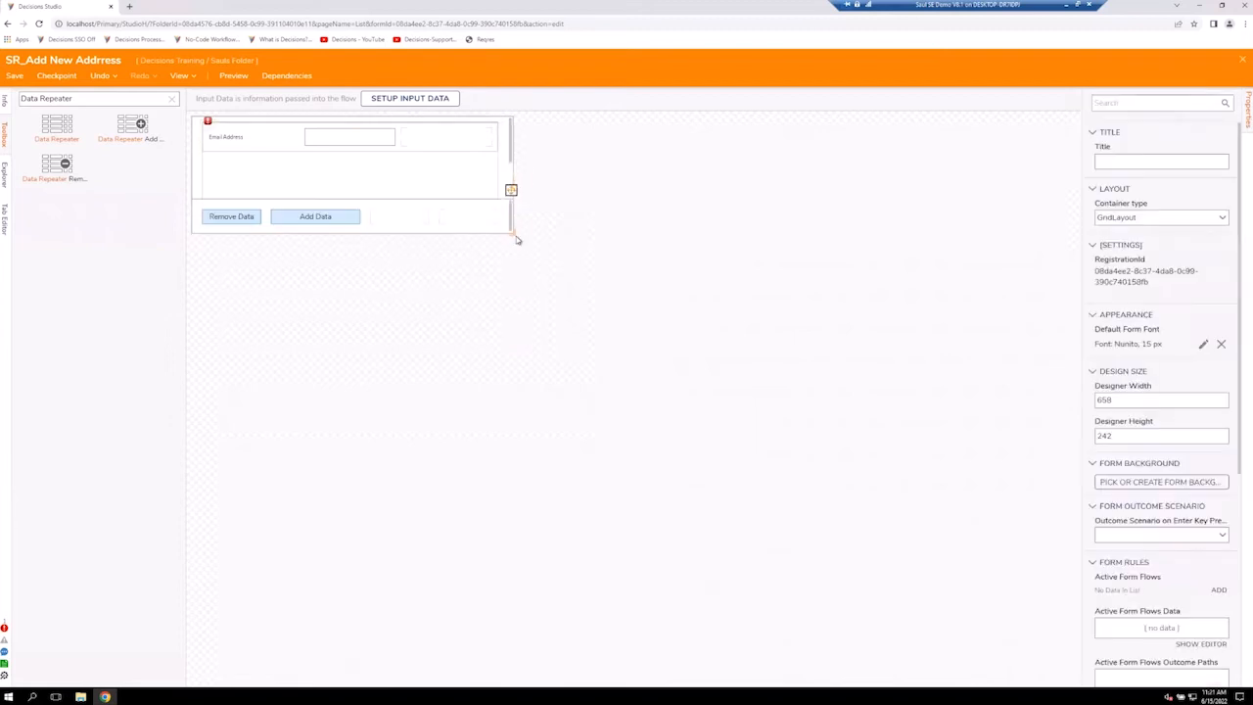
drag(520, 273, 512, 271)
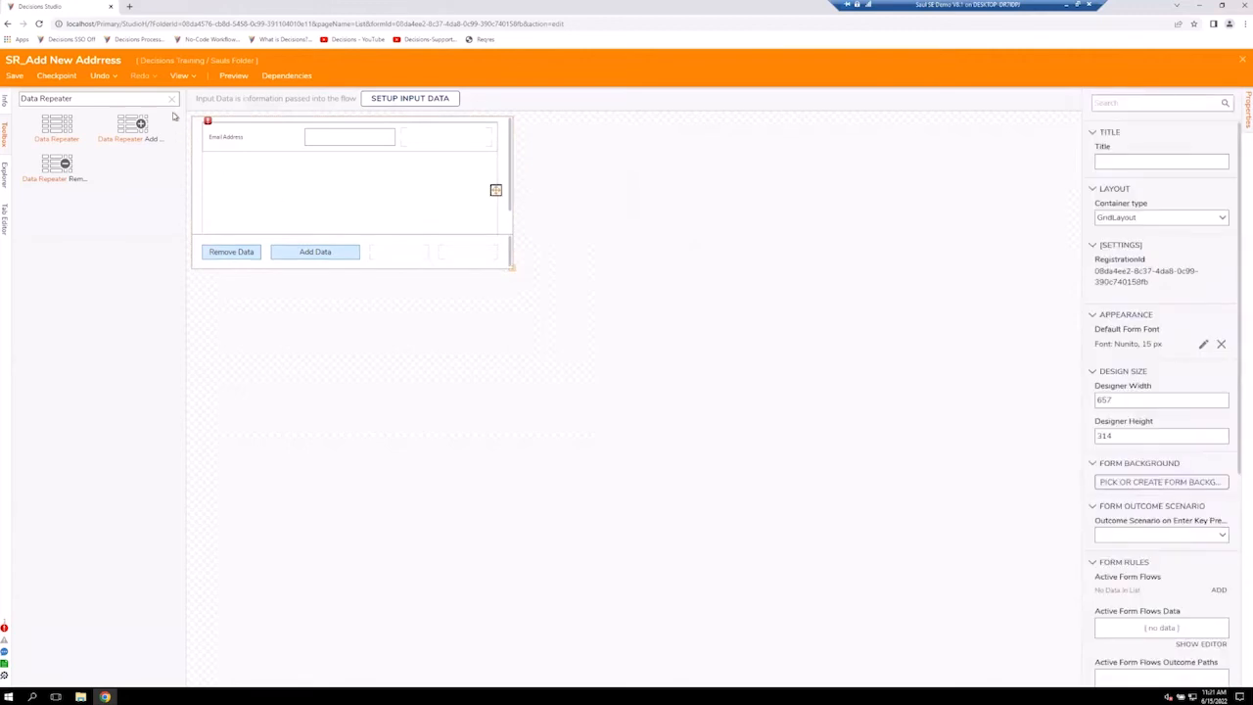
Add a button labelled "Submit" in the last cell of the form's bottom bar.
click(172, 98)
click(134, 98)
text(Submit)
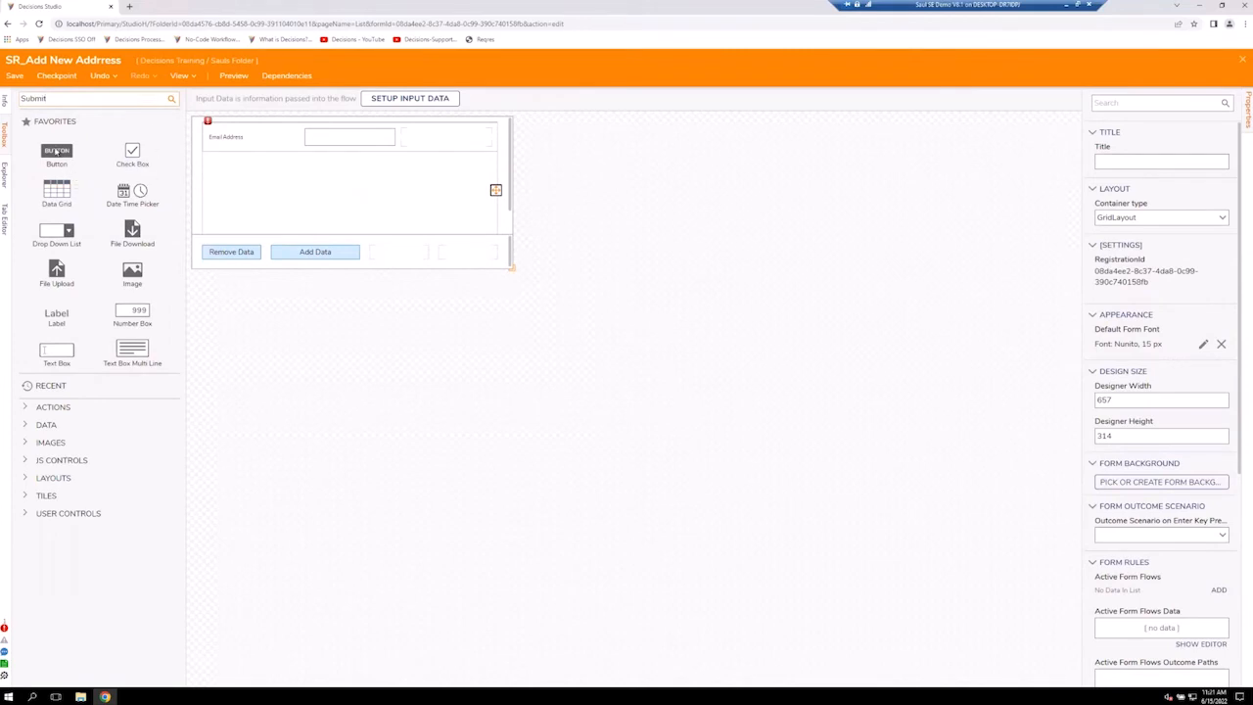
drag(54, 154, 488, 266)
text(Submit)
key(Return)
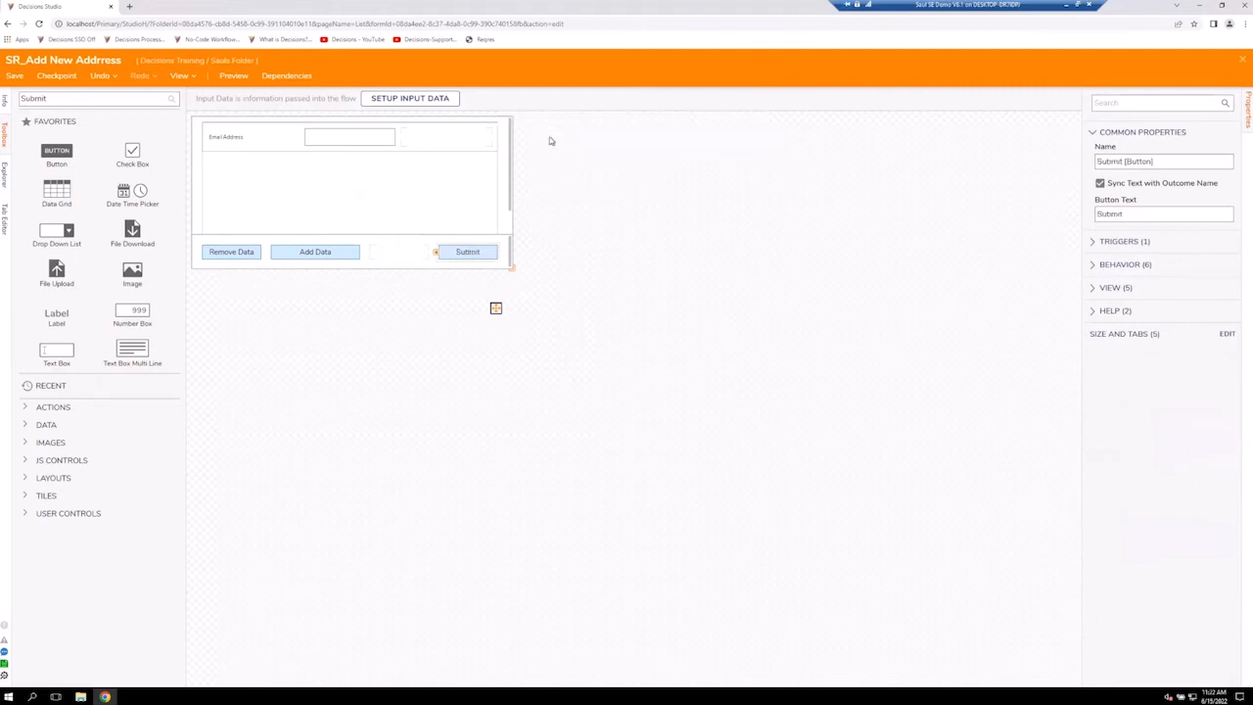
click(554, 209)
Link the Data Repeater to its buttons, with DataRepeaterAddButton for adding and DataRepeaterRemoveButton for removing rows.
click(367, 153)
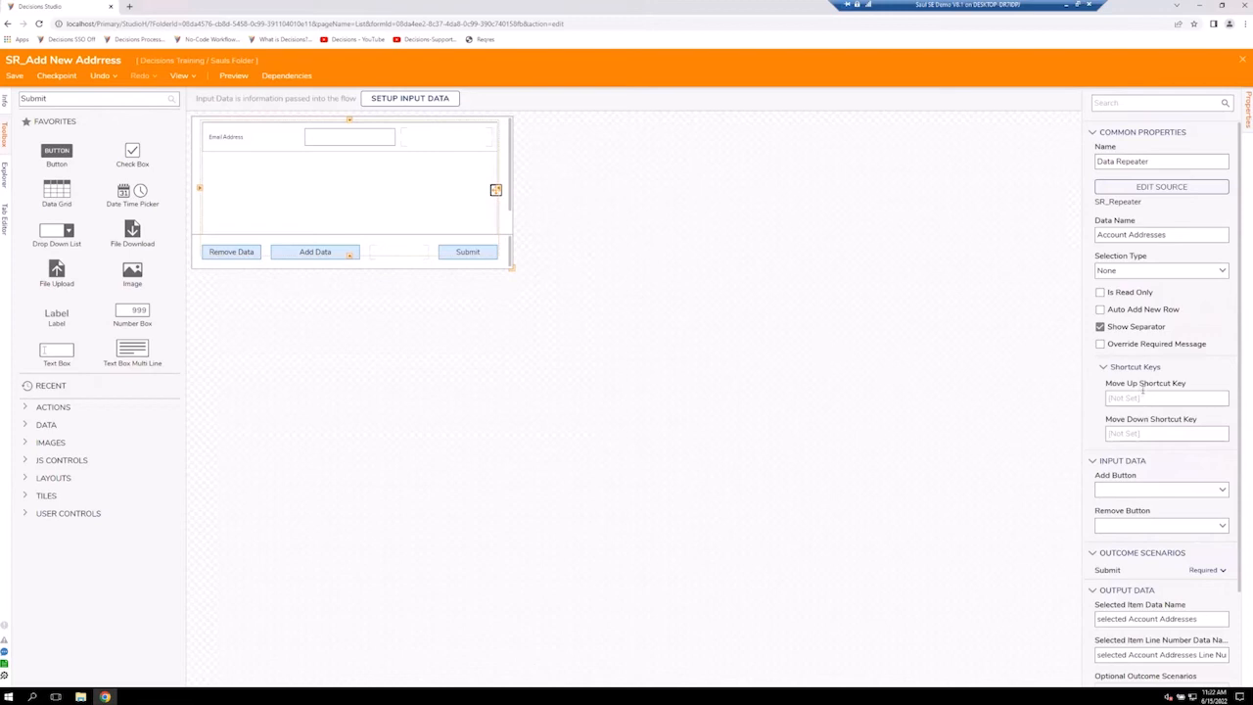
scroll(1142, 390, down, 1)
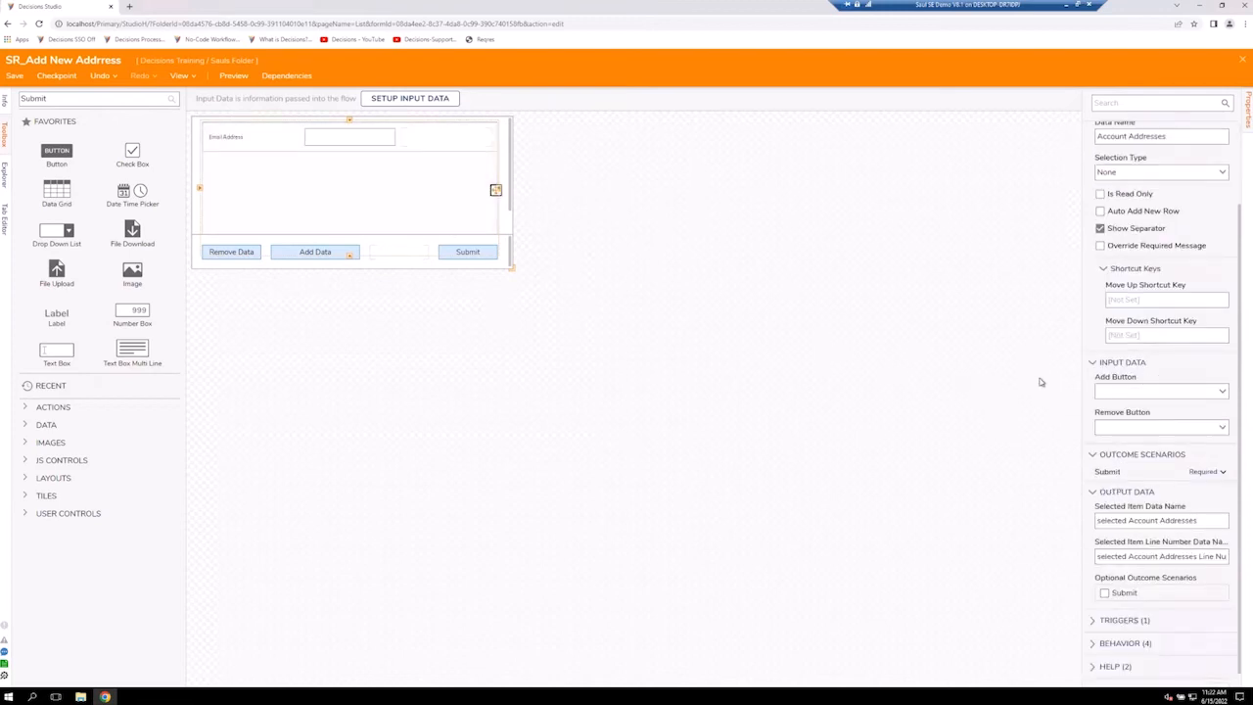
click(1222, 395)
click(1203, 409)
click(1220, 428)
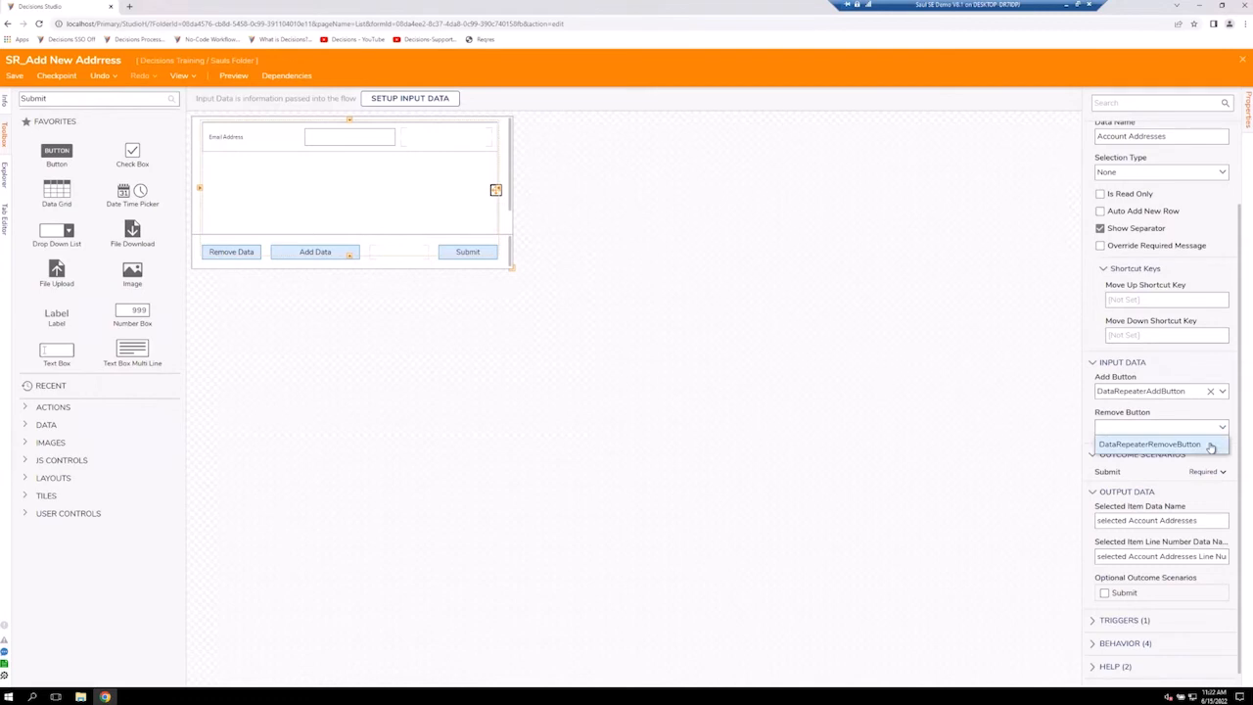
click(1210, 446)
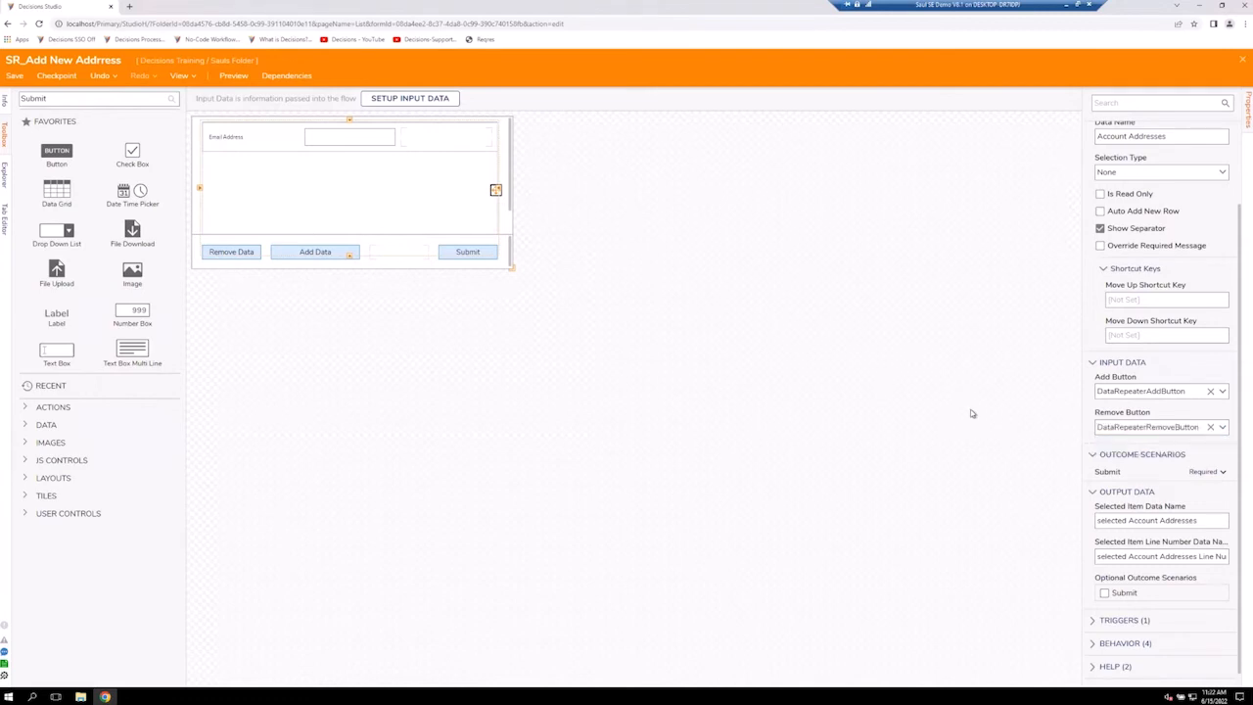
click(971, 413)
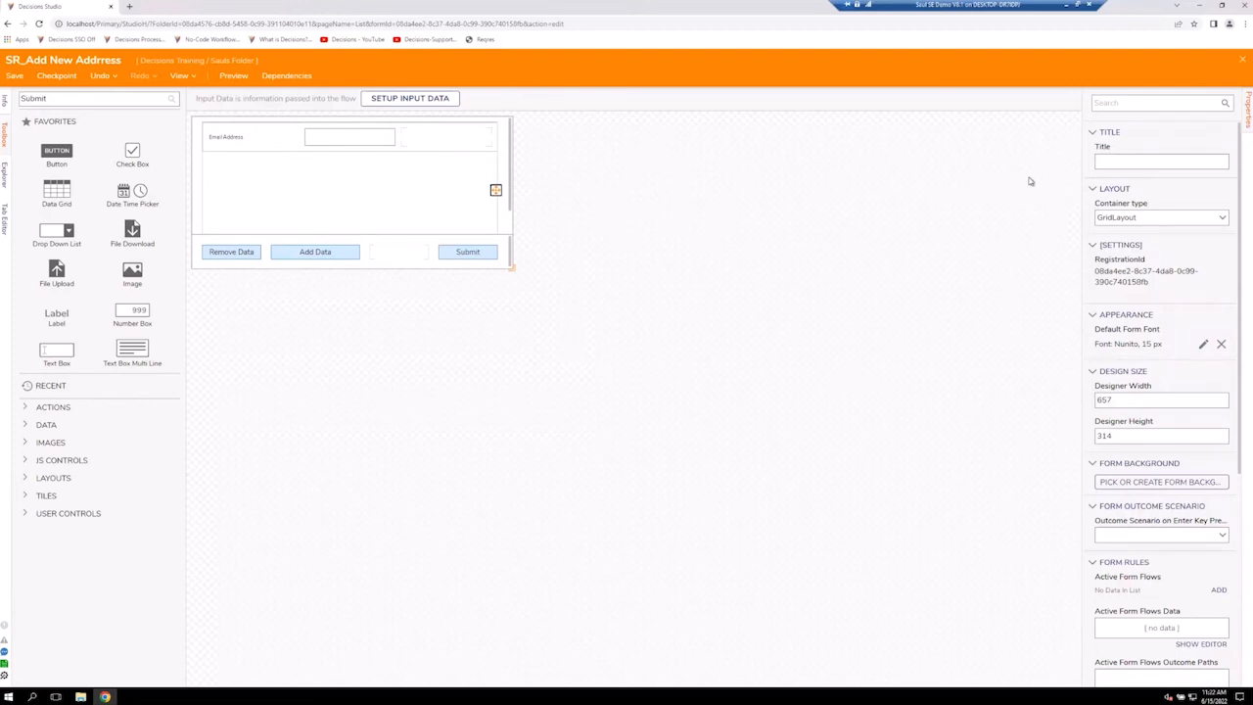
Set the form's title to "Add Email Address".
click(1104, 161)
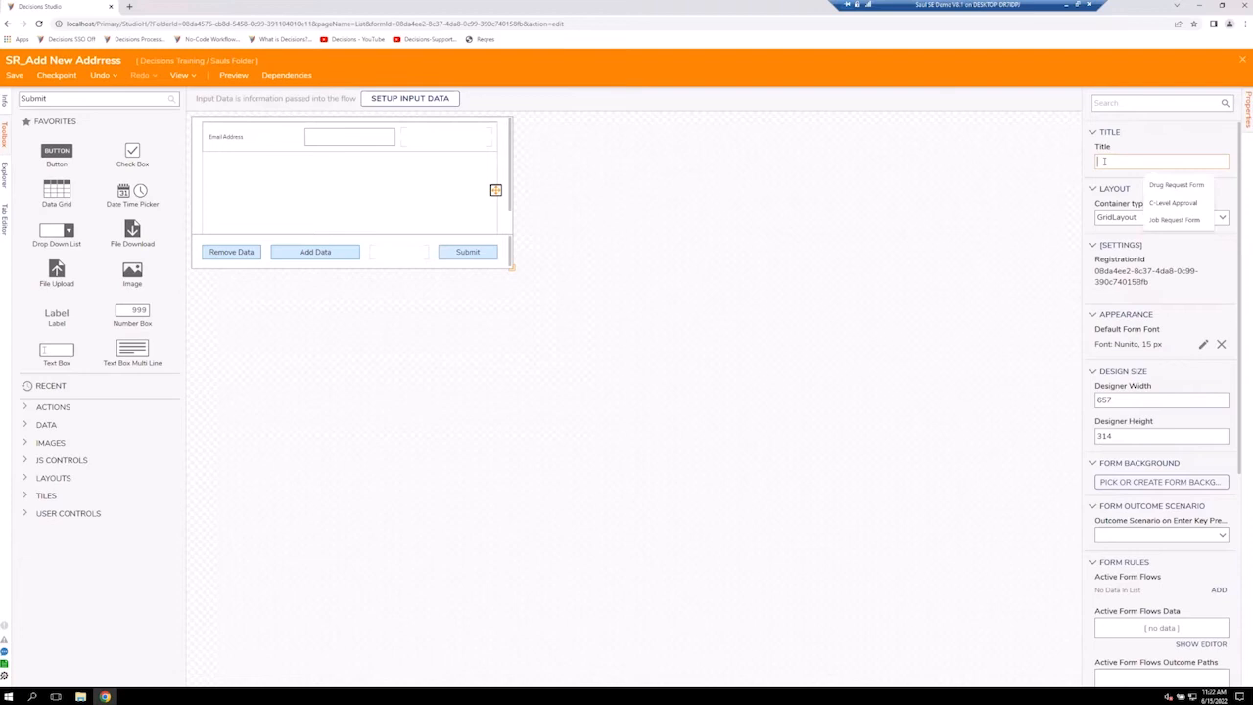
text(Add Email Address)
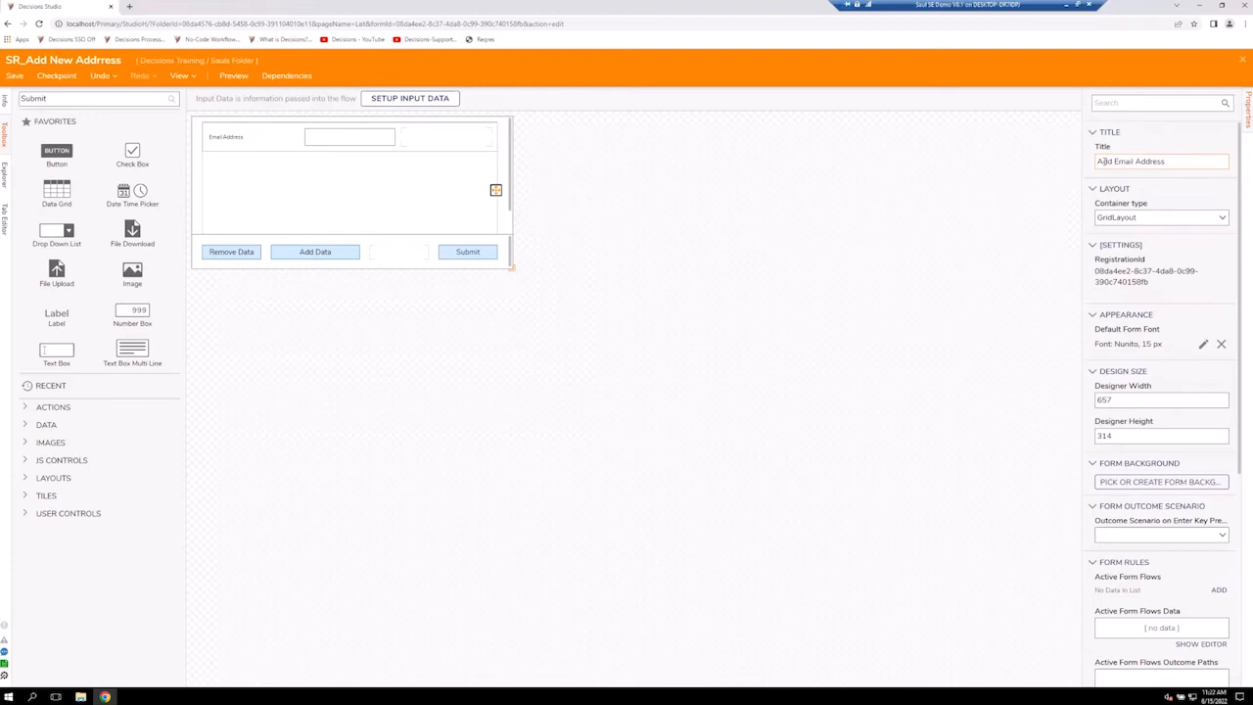
click(762, 235)
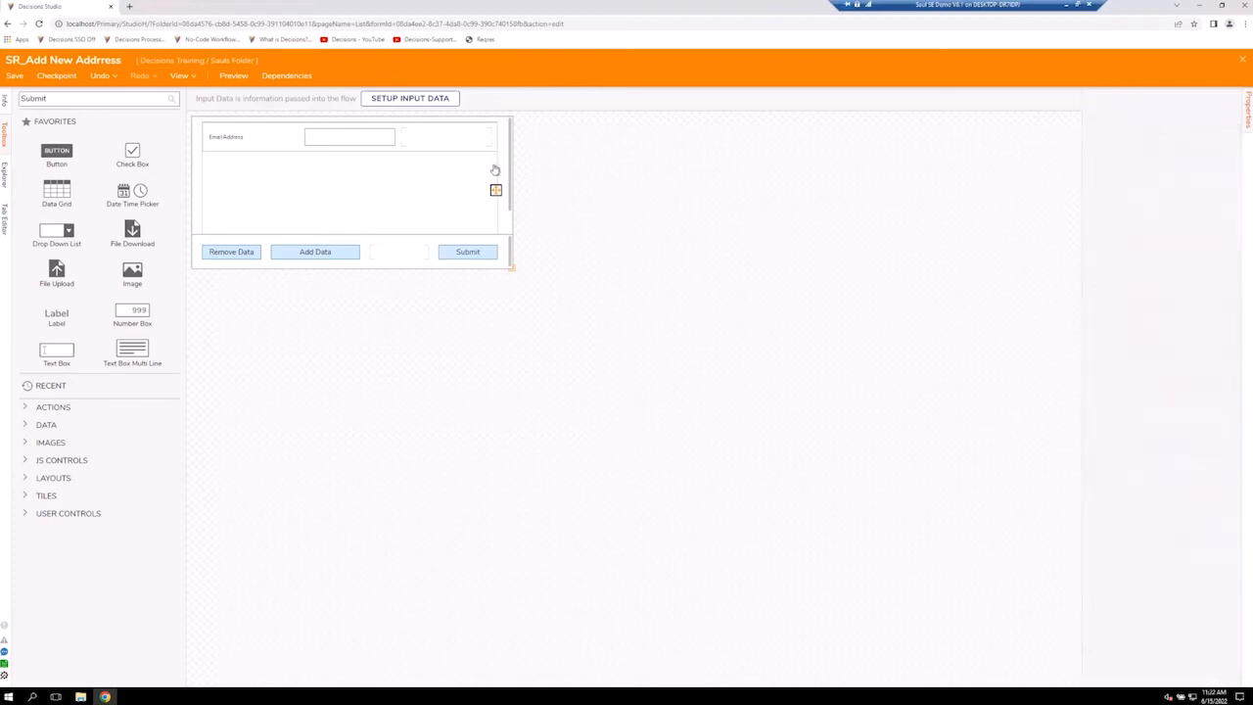
Save the address form and close its designer.
click(13, 78)
click(750, 417)
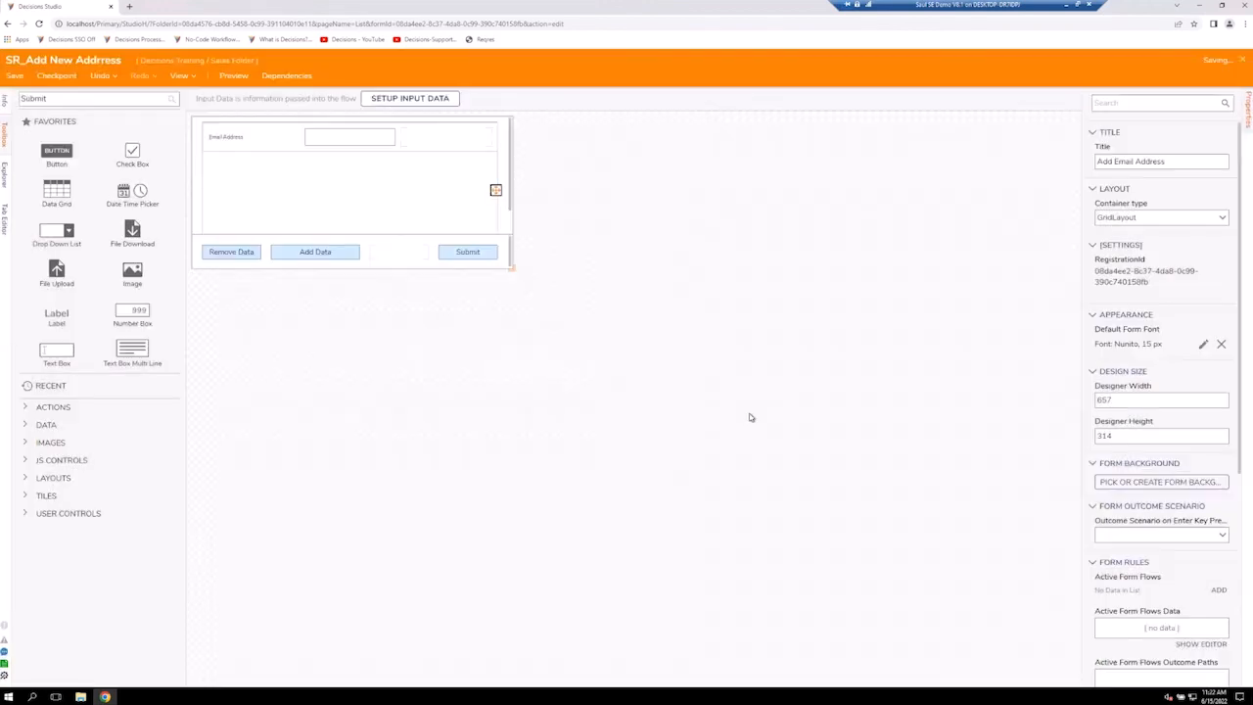
click(1240, 64)
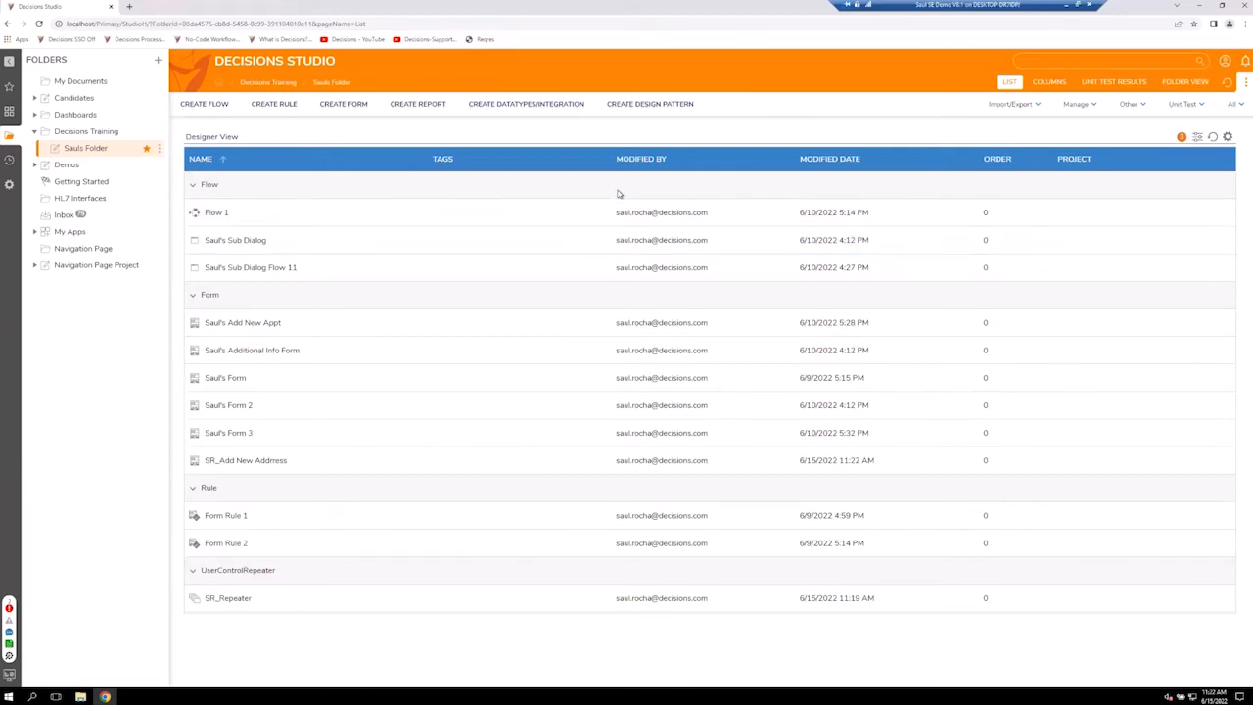
Create a new default flow named "SR_Add New Email Address" in Sauls Folder.
click(221, 107)
click(722, 443)
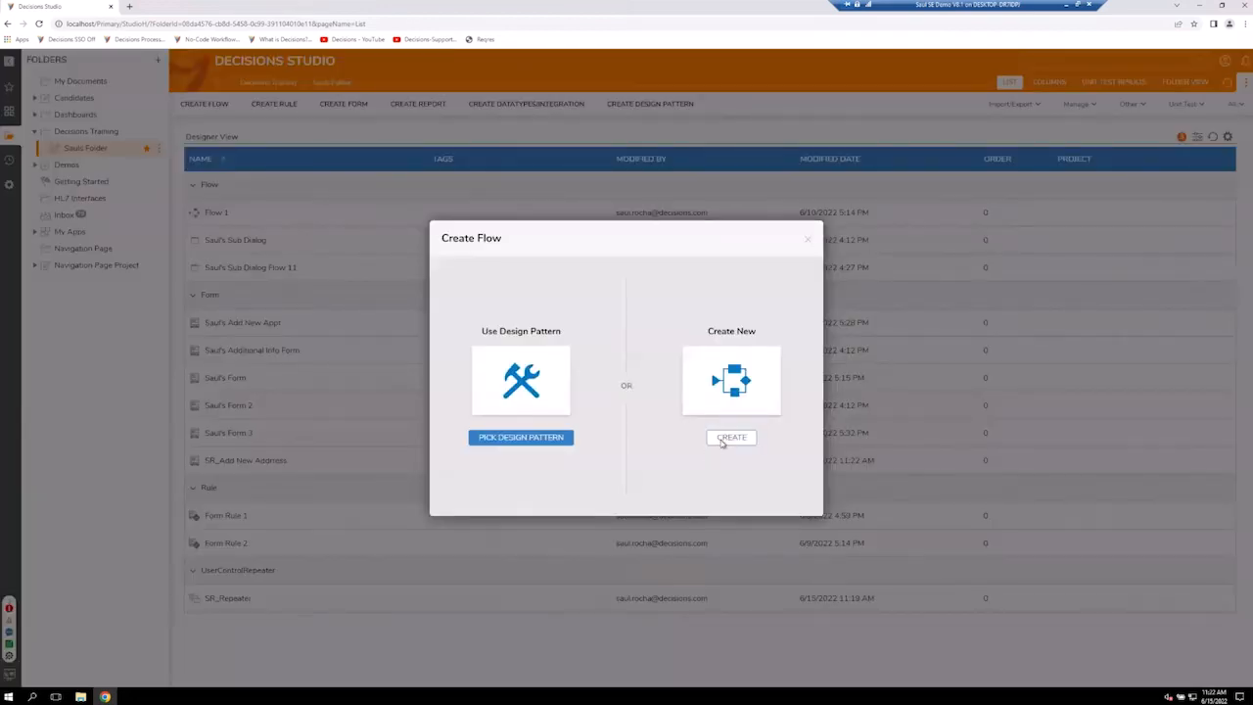
click(529, 258)
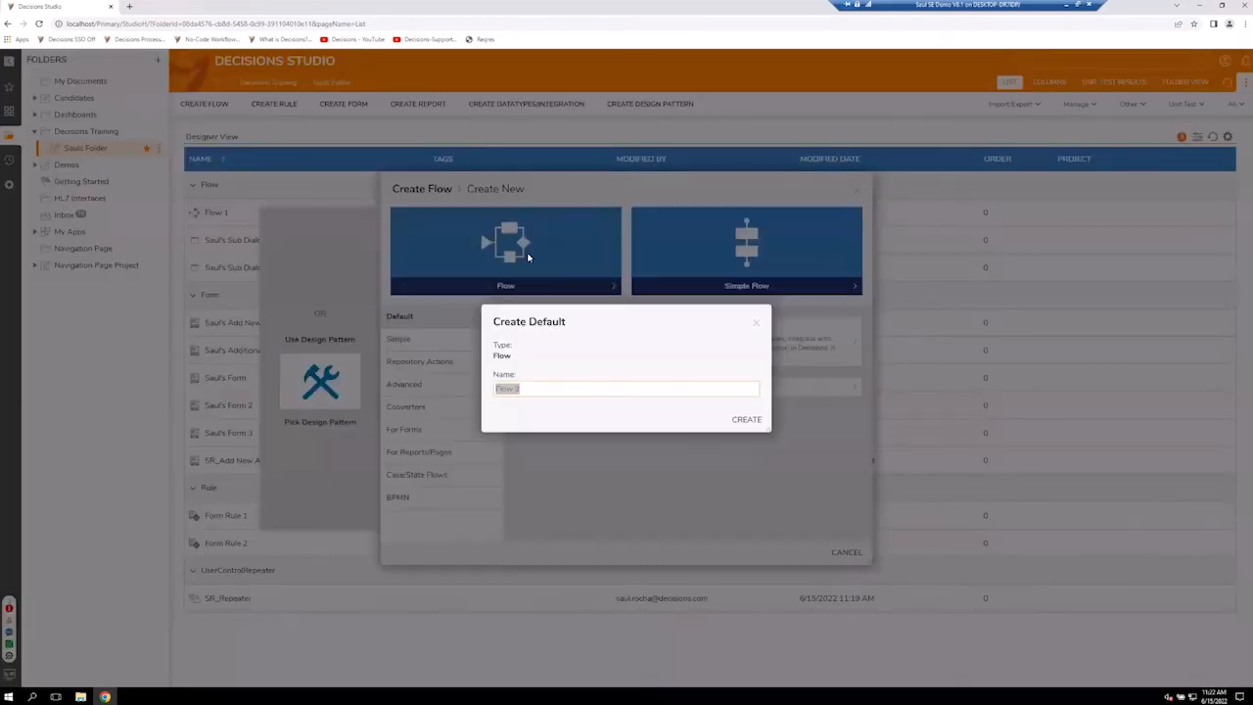
text(SR)
click(746, 418)
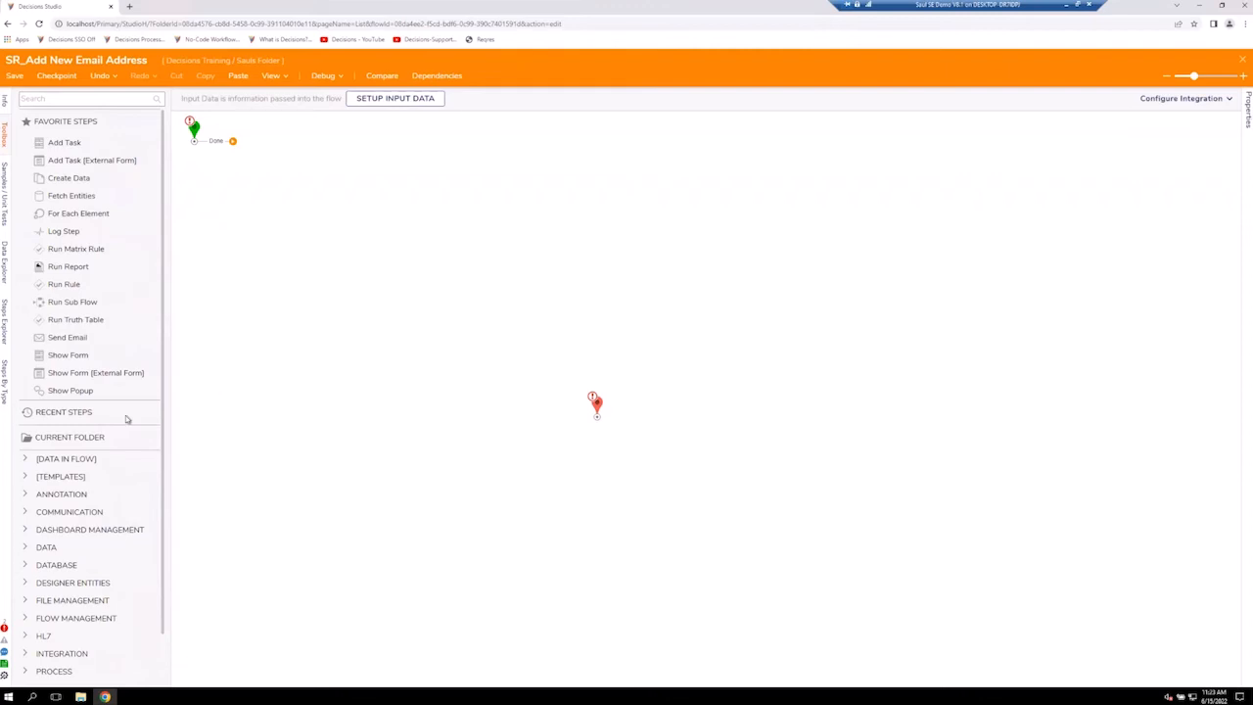
Add the GetAll step from the internal AccountService integration to the flow, connected directly after the start step.
scroll(127, 419, down, 1)
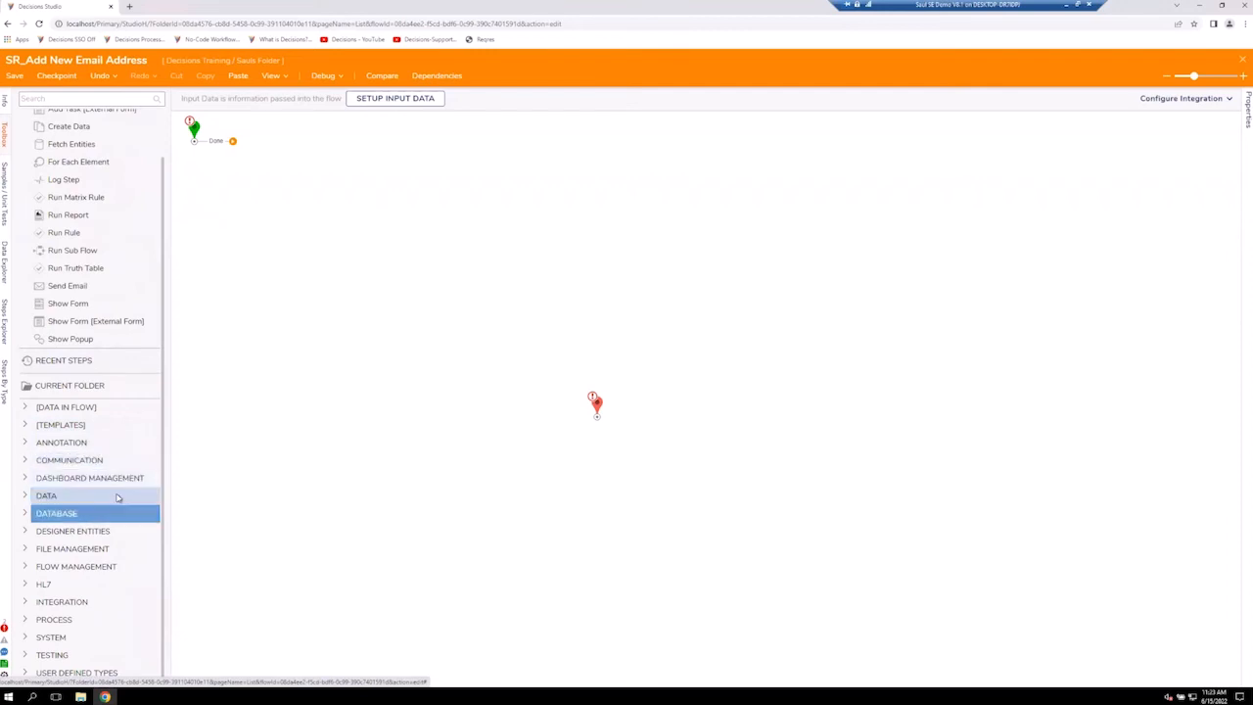
click(26, 602)
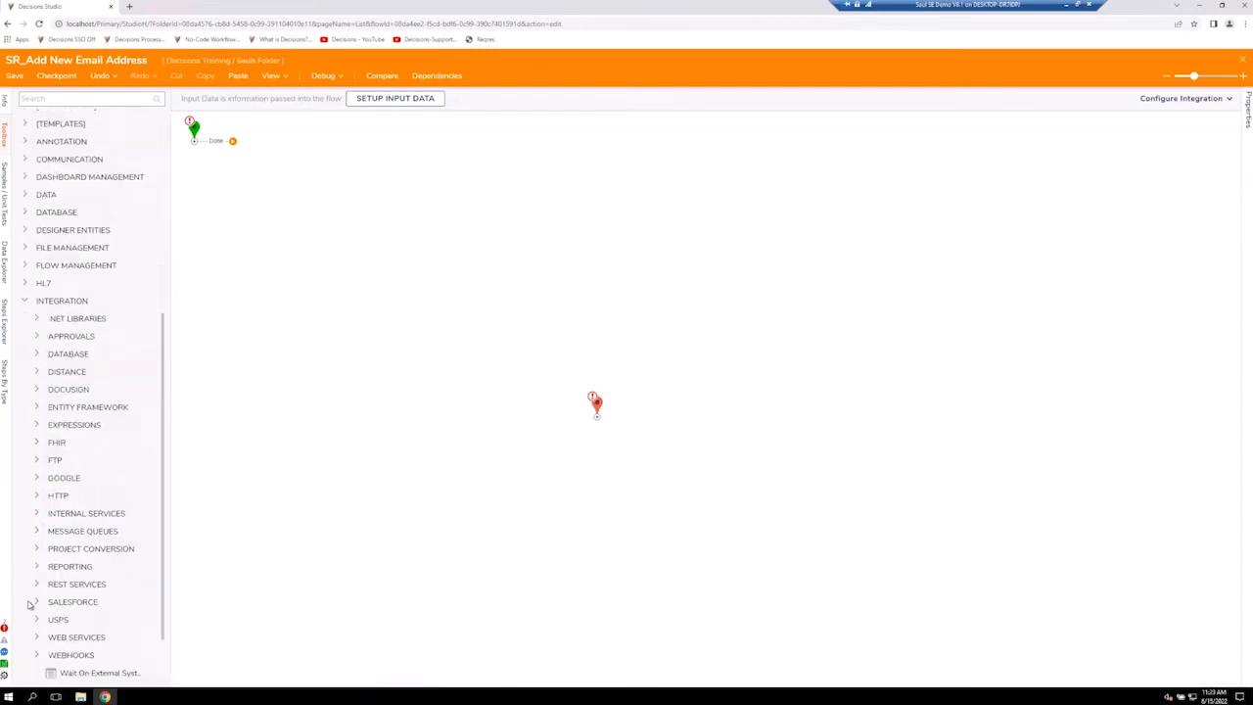
click(37, 514)
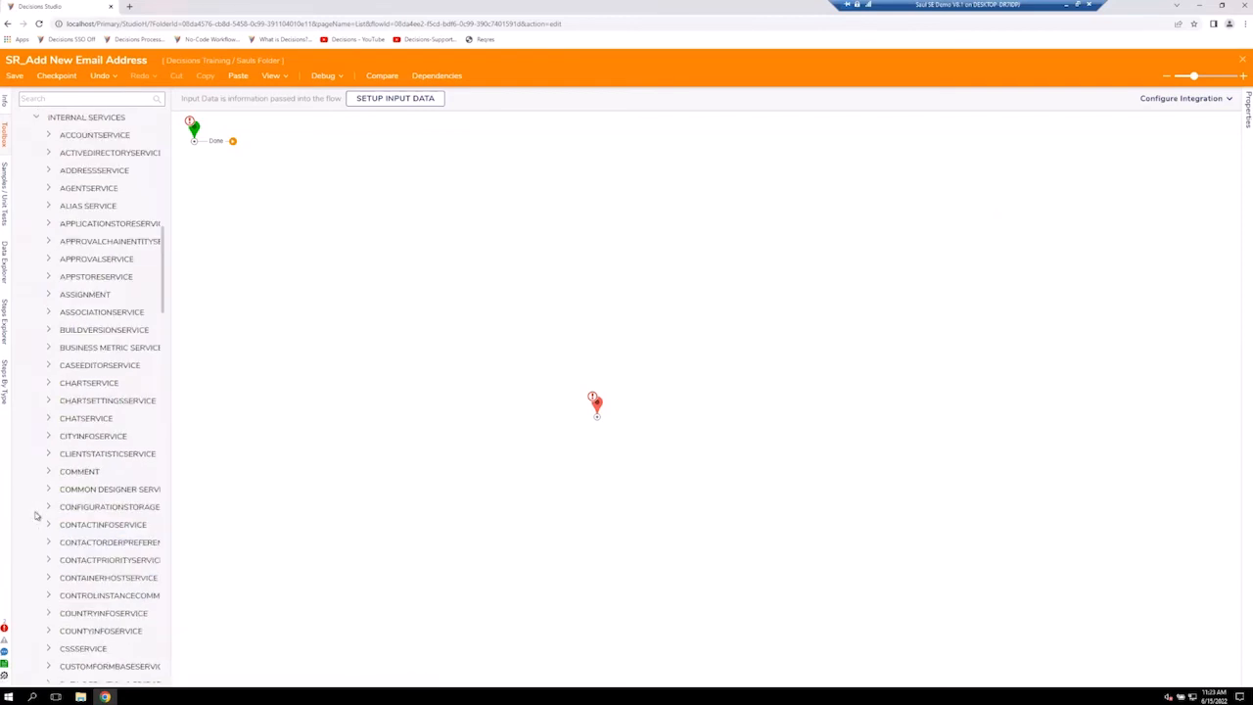
click(47, 135)
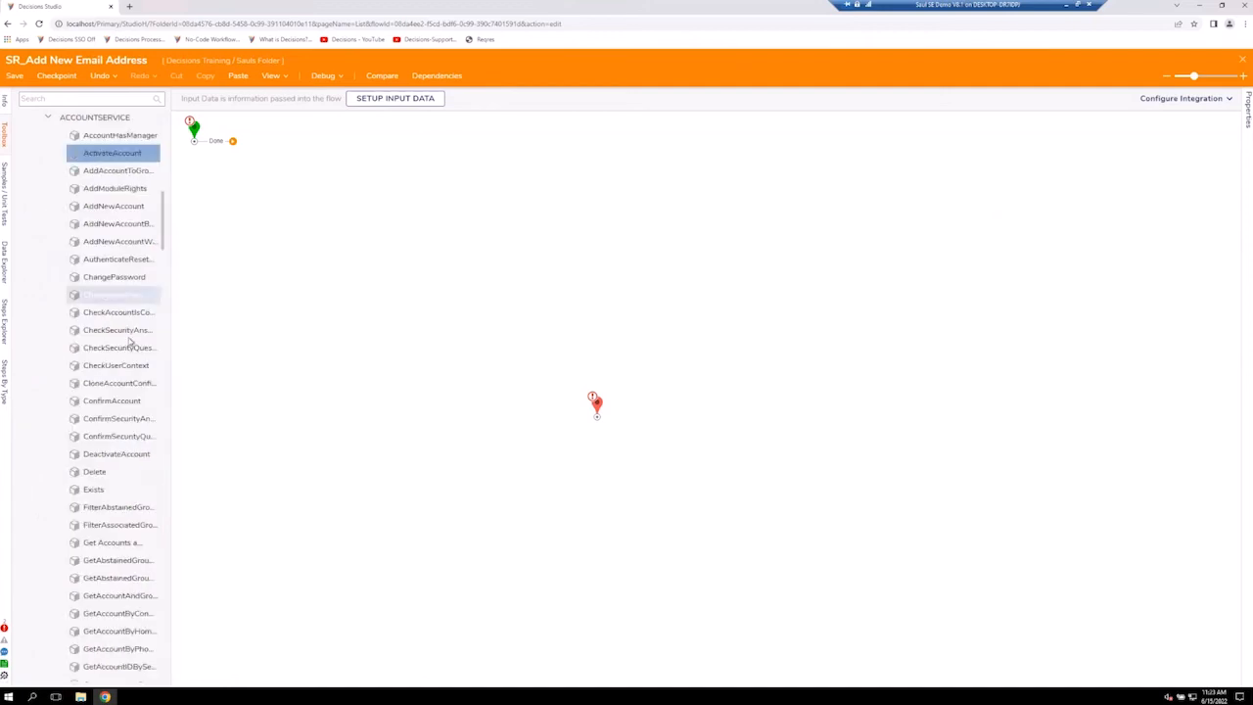
scroll(128, 342, down, 3)
scroll(128, 364, down, 2)
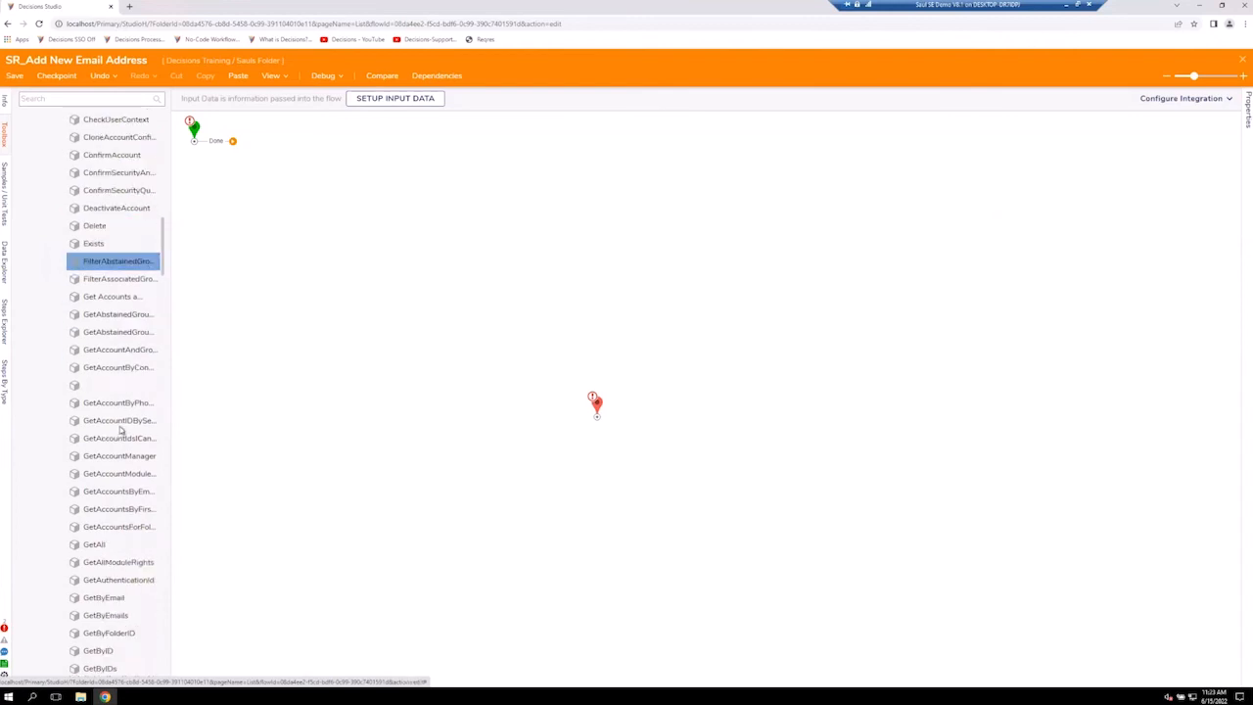
drag(111, 544, 260, 159)
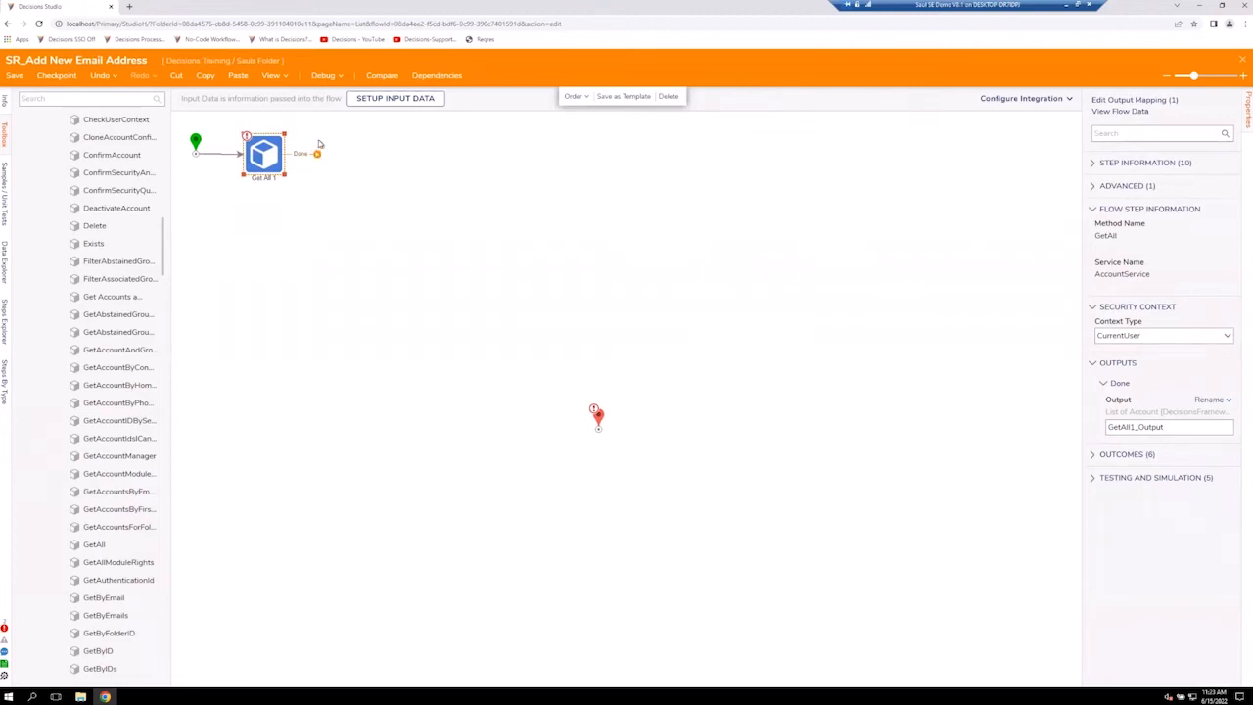
Add a Show Form step to the flow, connected directly after the Get All step.
scroll(82, 229, up, 5)
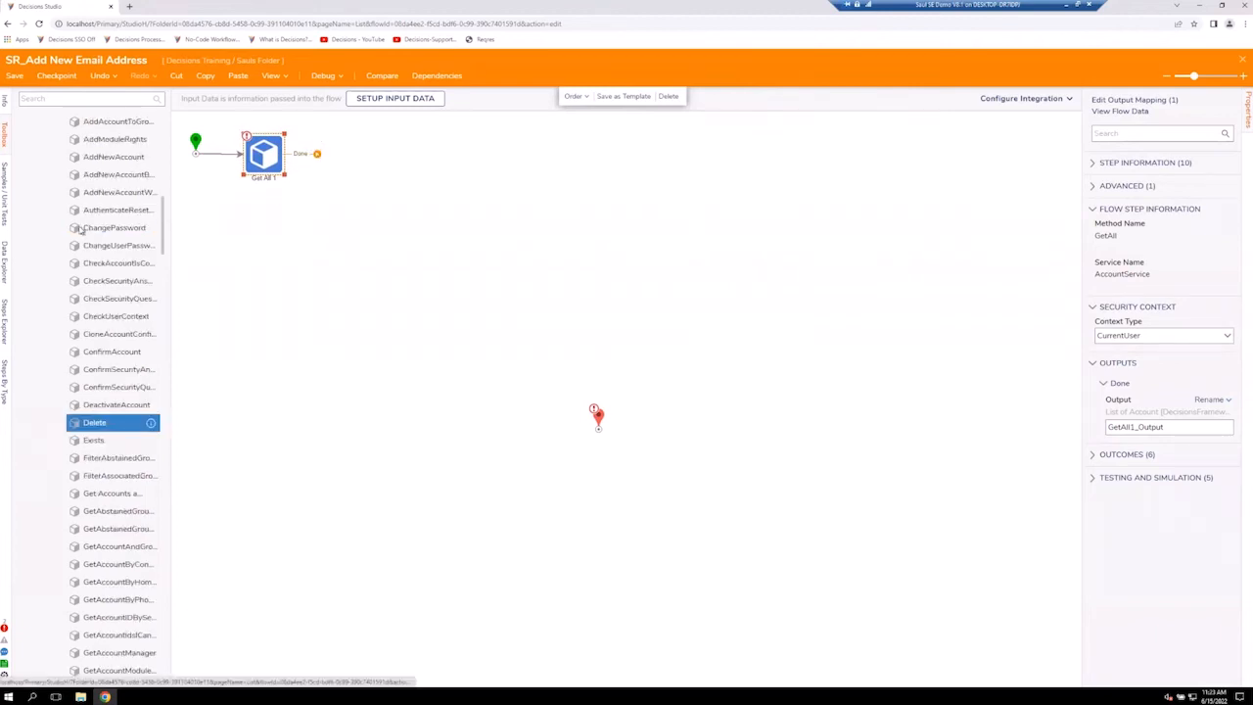
scroll(88, 240, up, 1)
scroll(105, 269, up, 3)
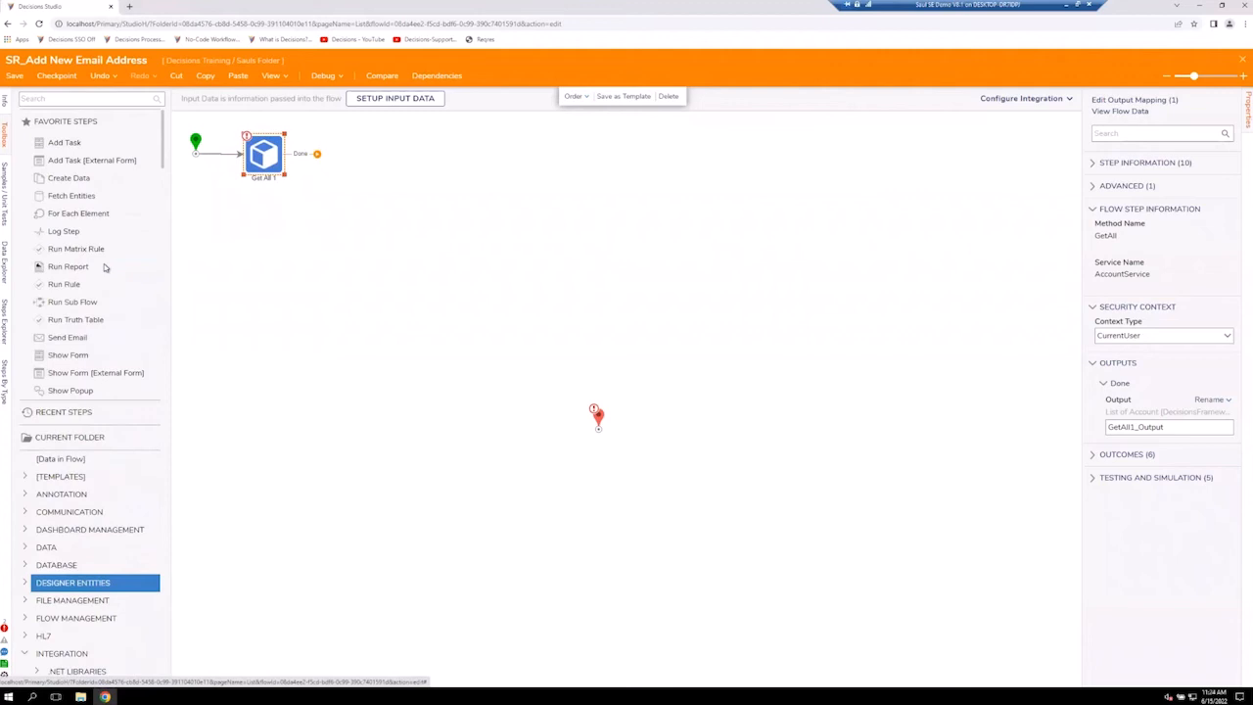
drag(118, 352, 337, 161)
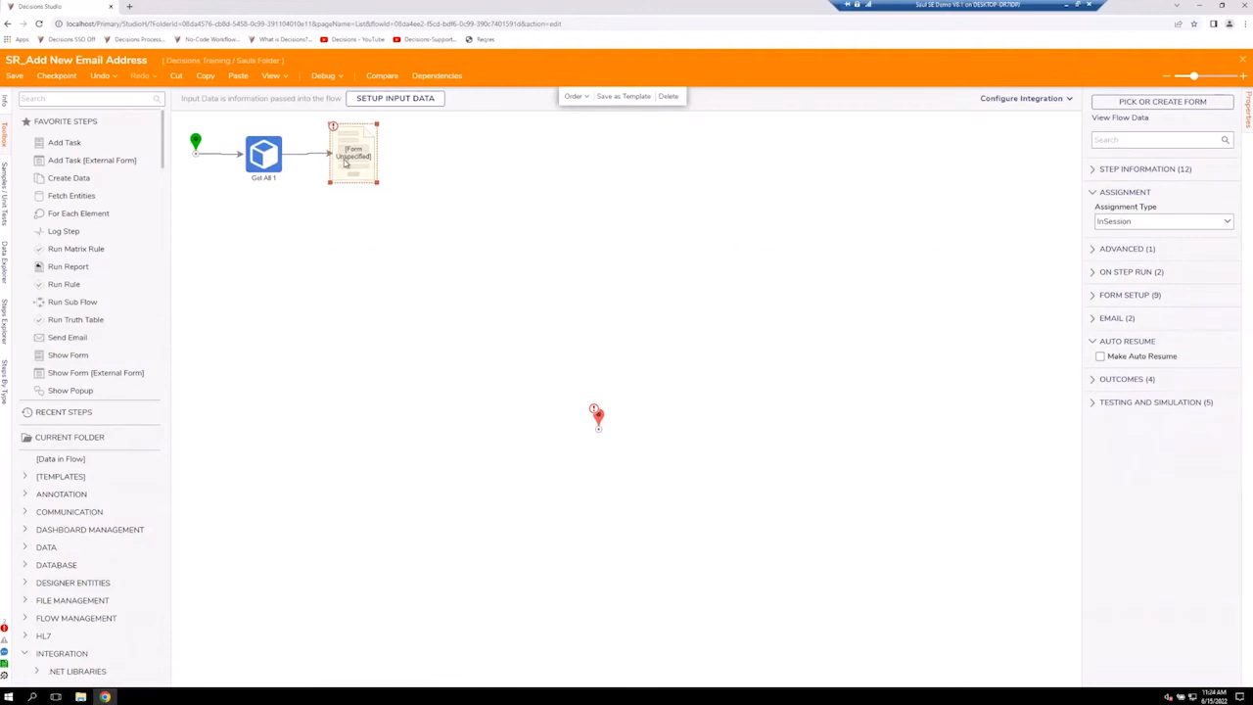
Assign the existing SR_Add New Address form to the form step and check its layout in the form designer.
click(1162, 102)
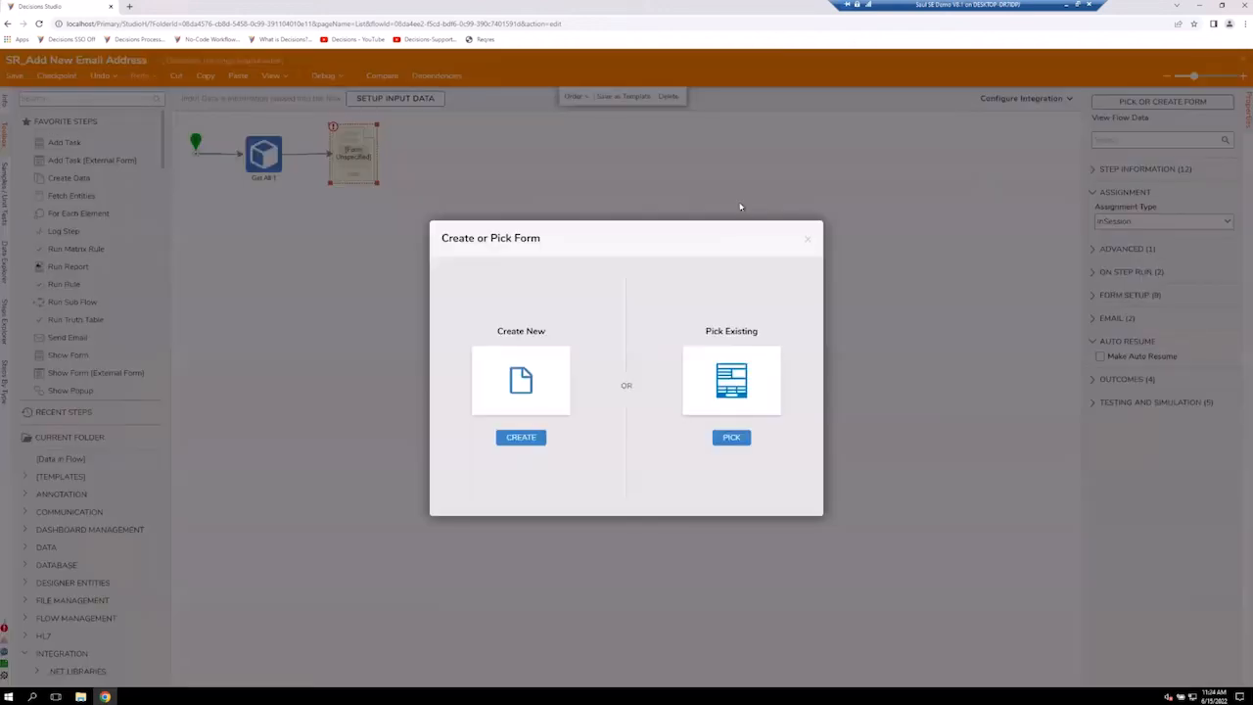
click(733, 437)
click(556, 194)
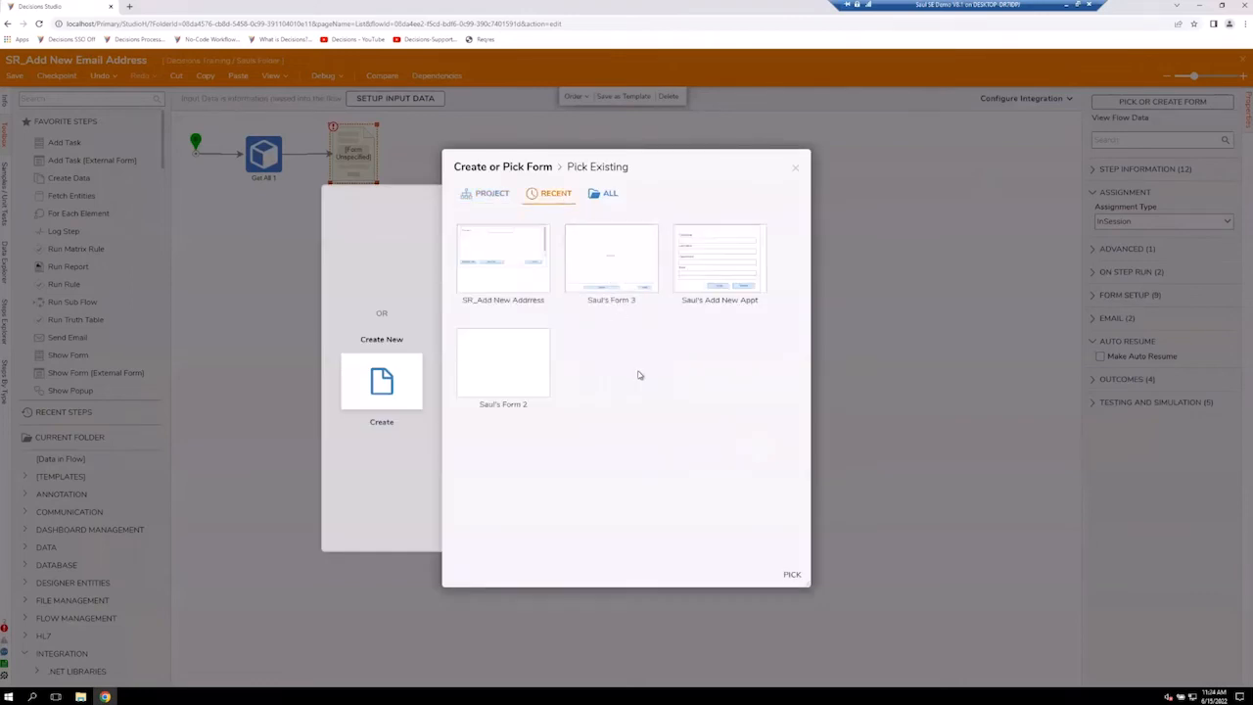
click(502, 264)
click(792, 575)
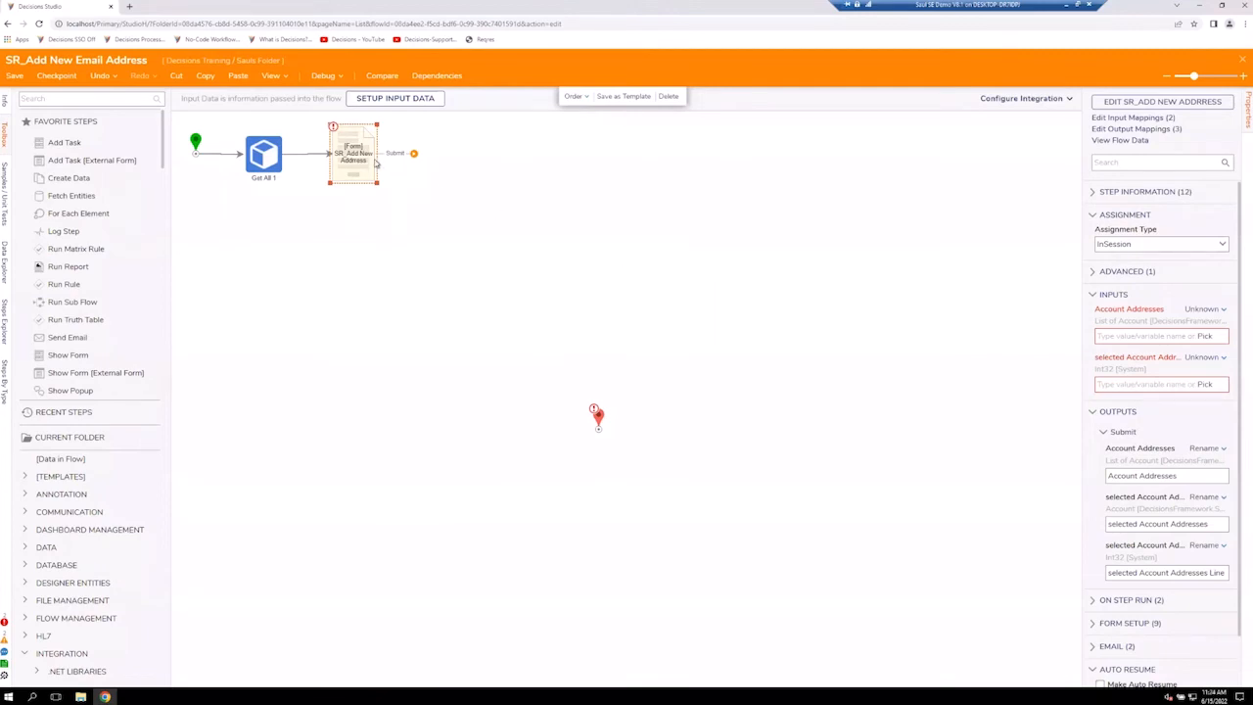
click(1109, 103)
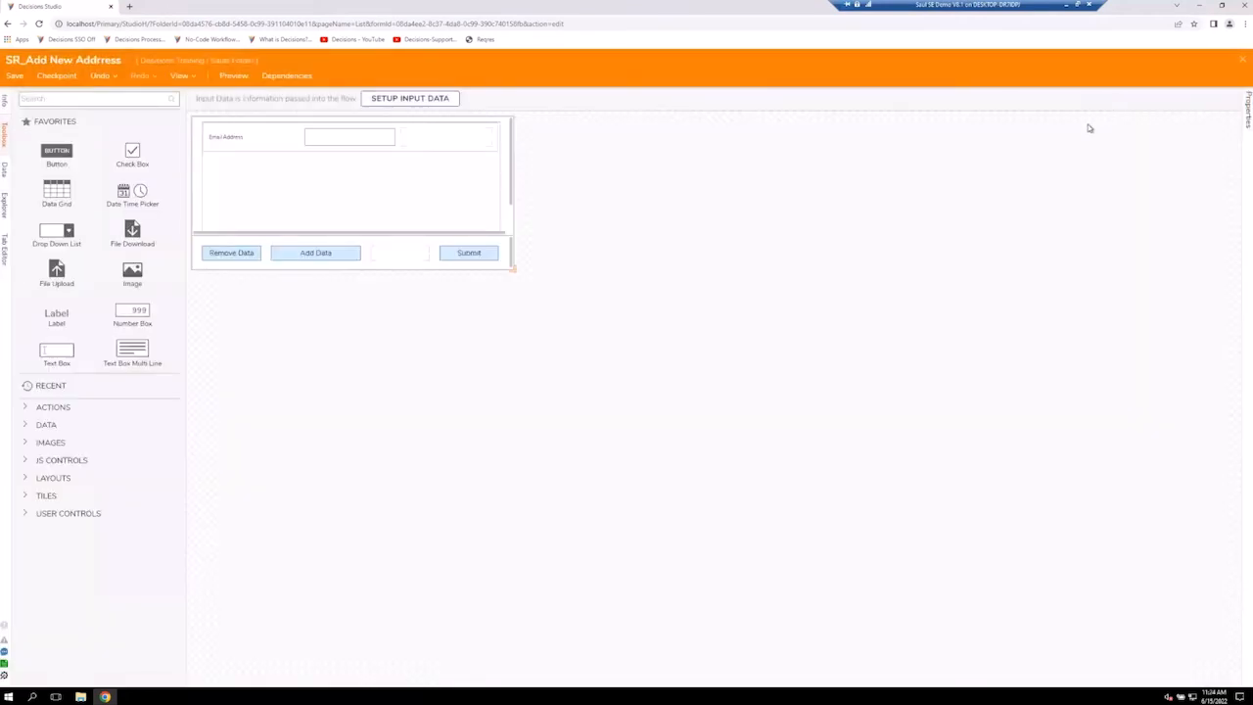
click(1241, 64)
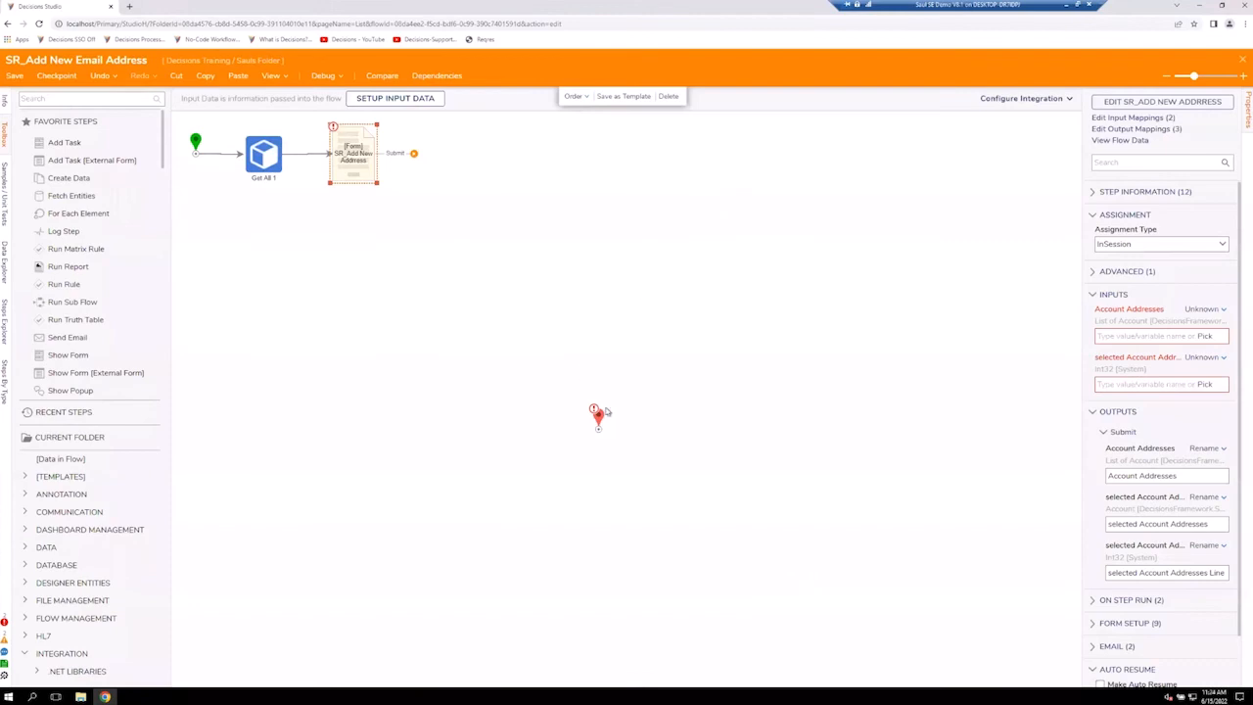
Move the end step in line with the flow and map the form's Account Addresses input to the Get All output.
drag(599, 419, 576, 135)
click(364, 161)
click(1204, 337)
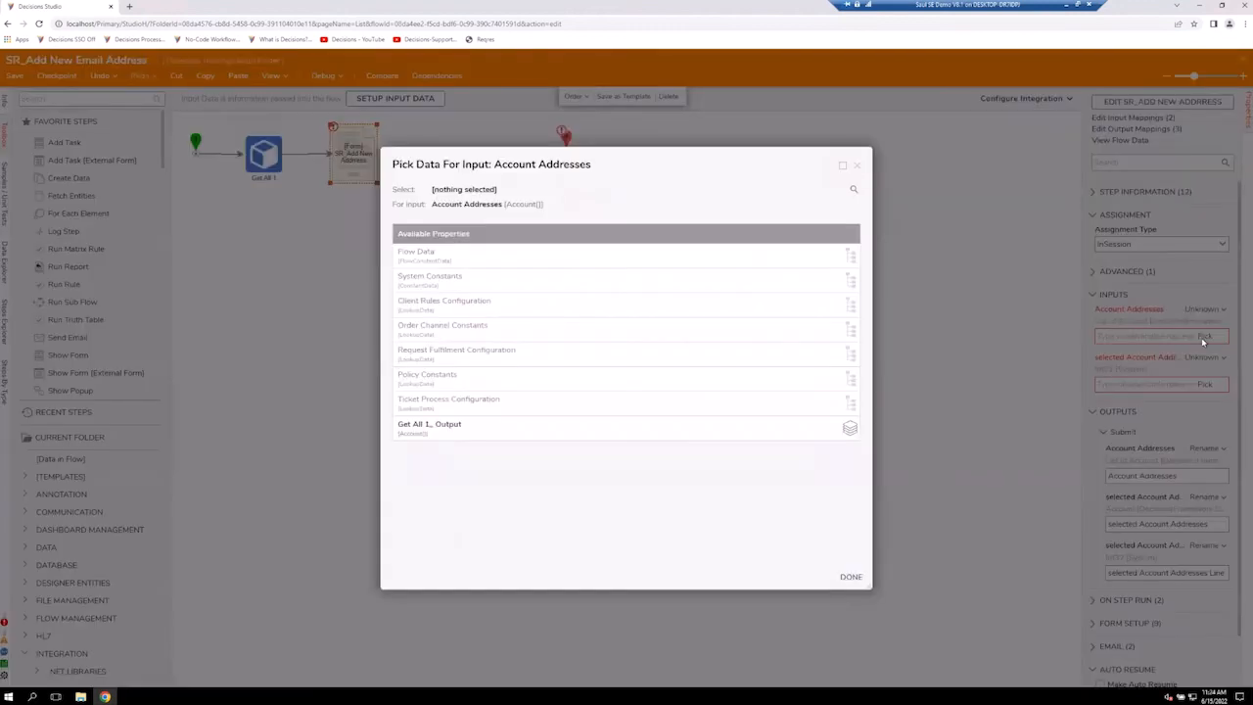
click(448, 435)
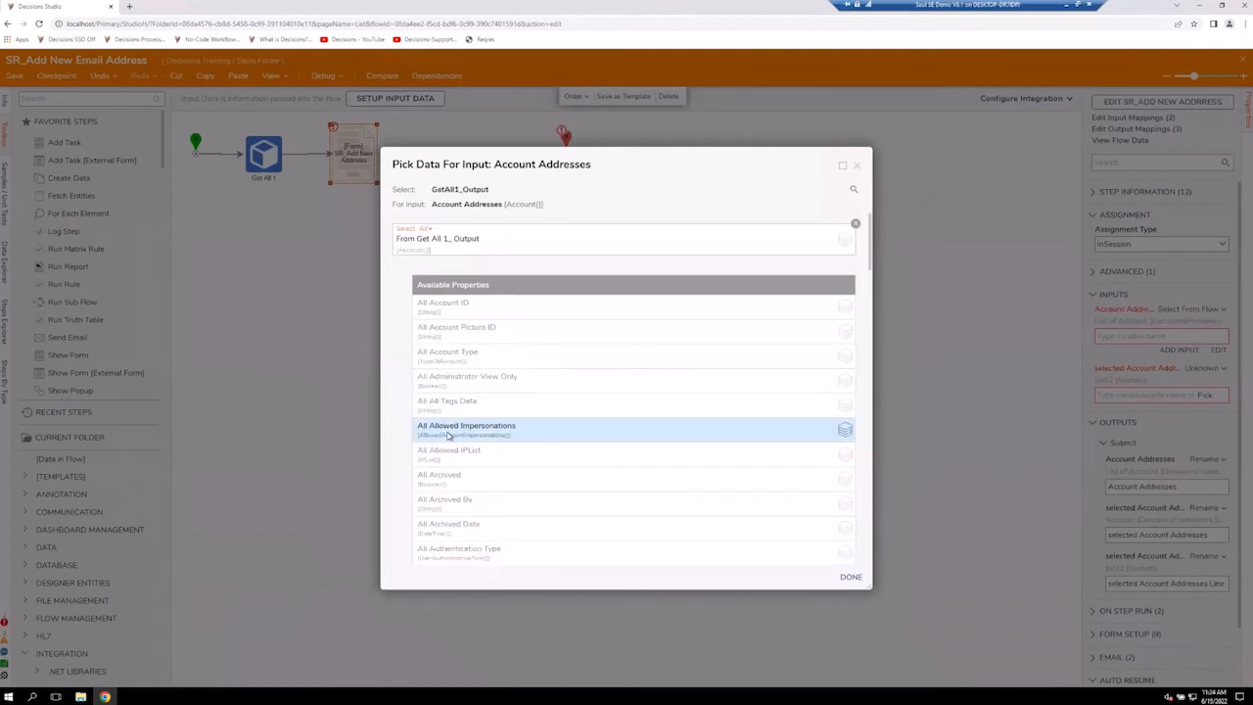
click(846, 577)
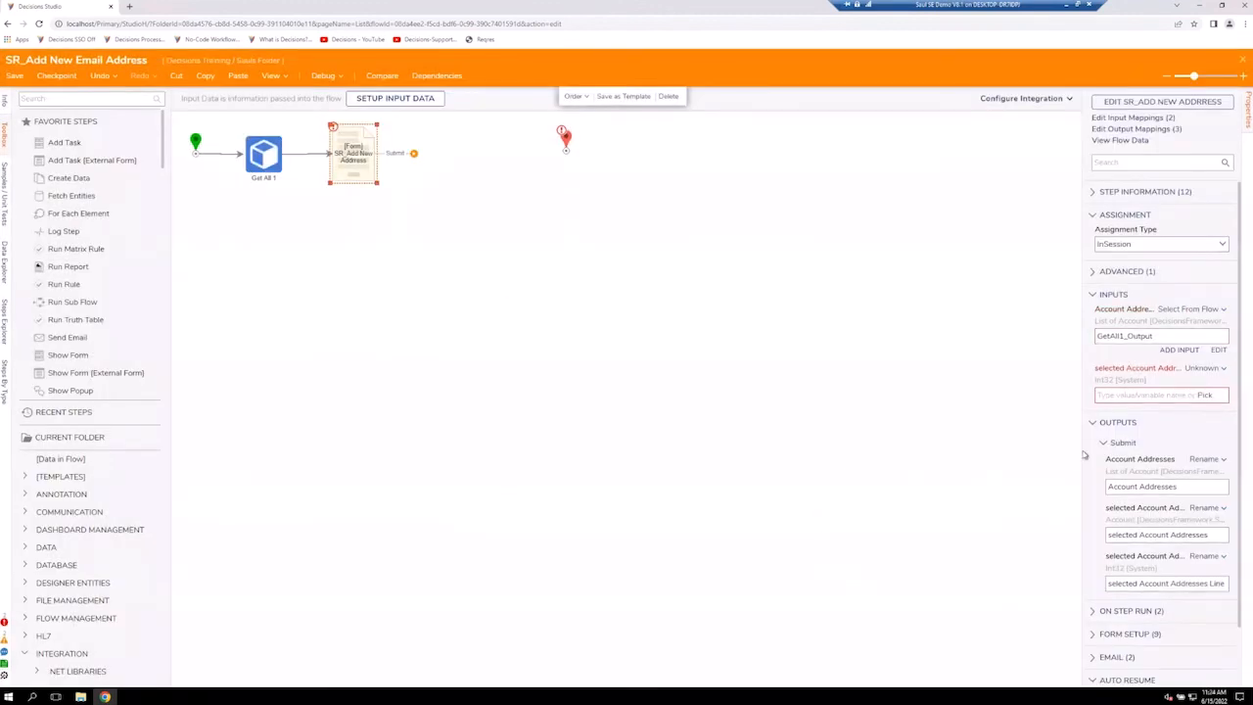
Set the form step's selected Account Addresses Line Number input to Ignore.
click(1202, 369)
click(1126, 379)
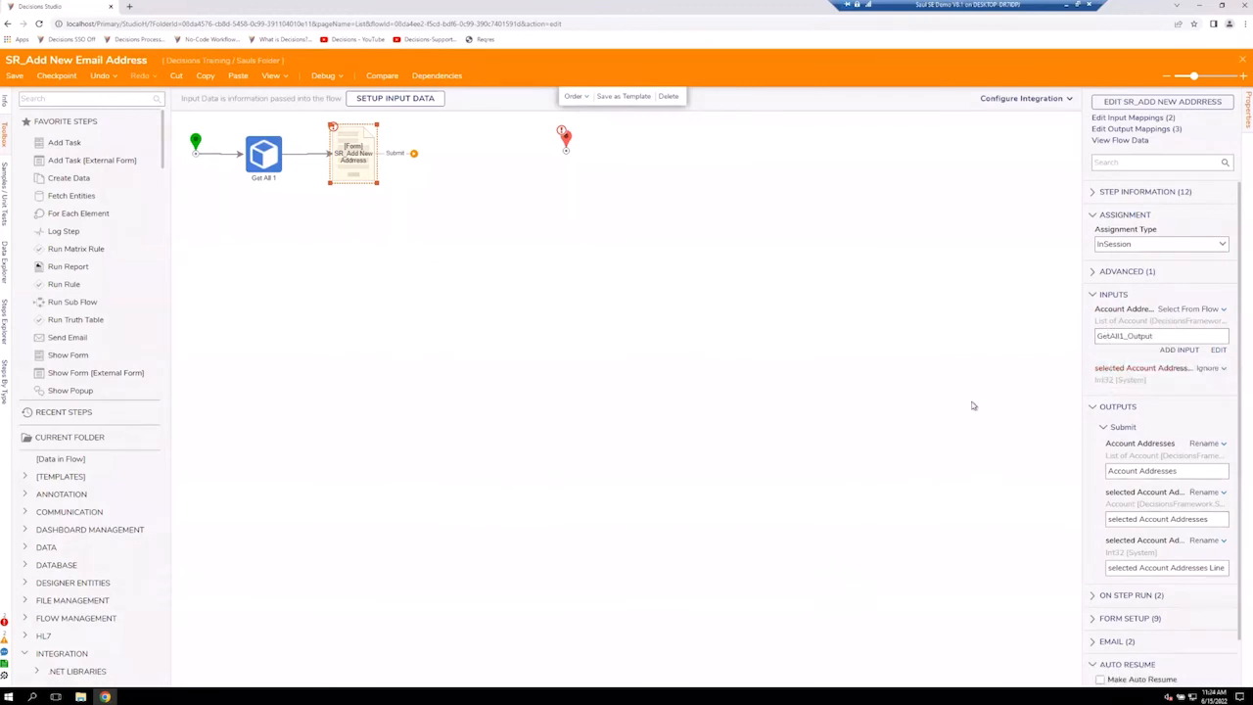
click(959, 405)
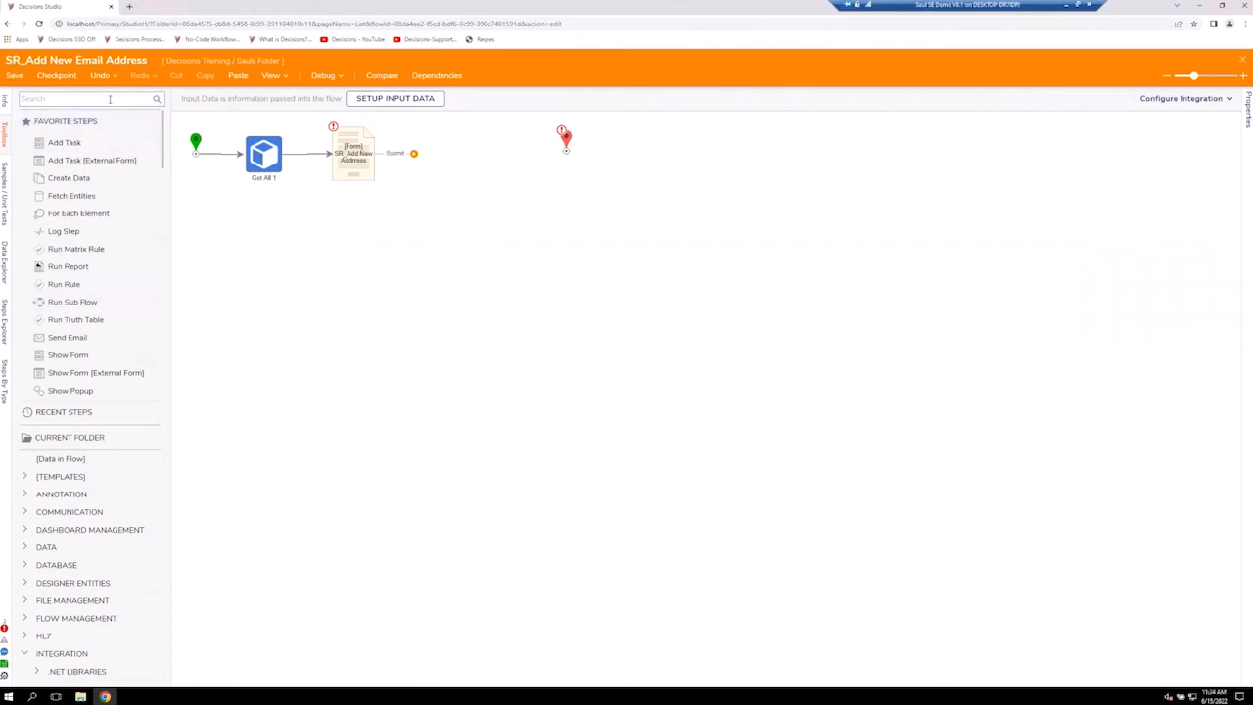
Add an Add Items to List Step between the form step and the end step, connecting both sides.
click(110, 99)
text(Ad)
key(Return)
drag(78, 117, 559, 157)
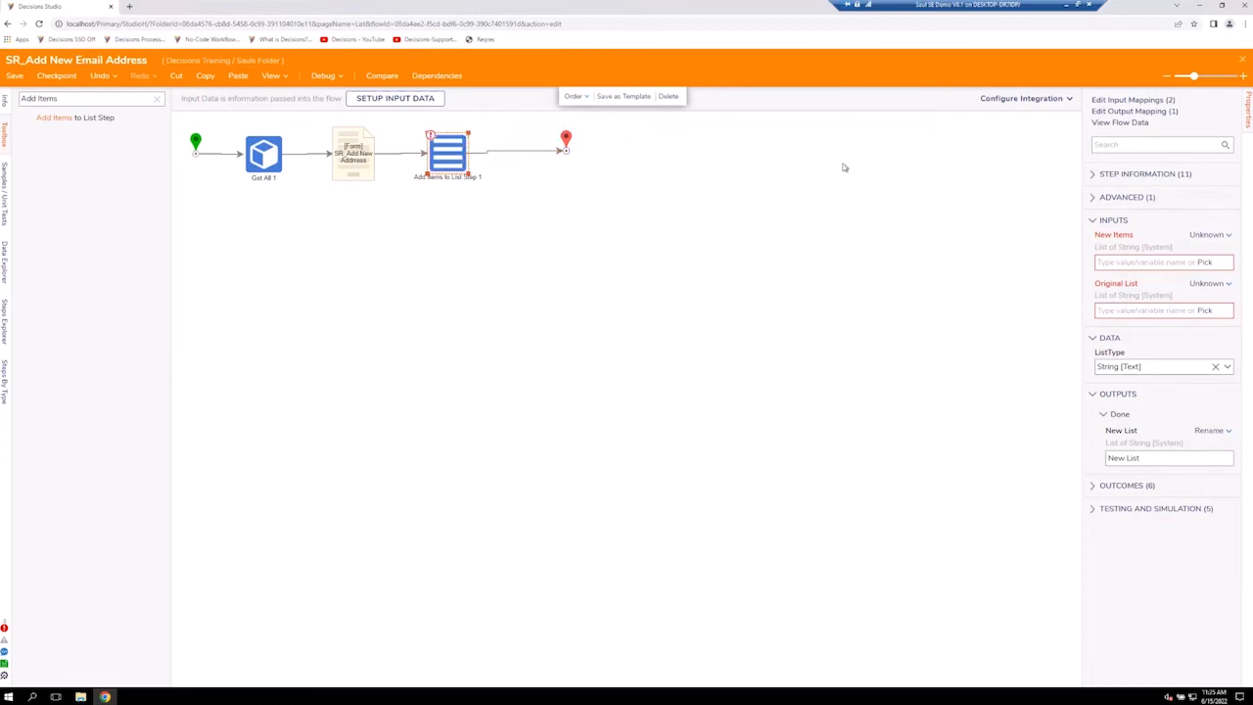
Map the list step's New Items input to All Email Address from the form's Account Addresses output.
click(1203, 262)
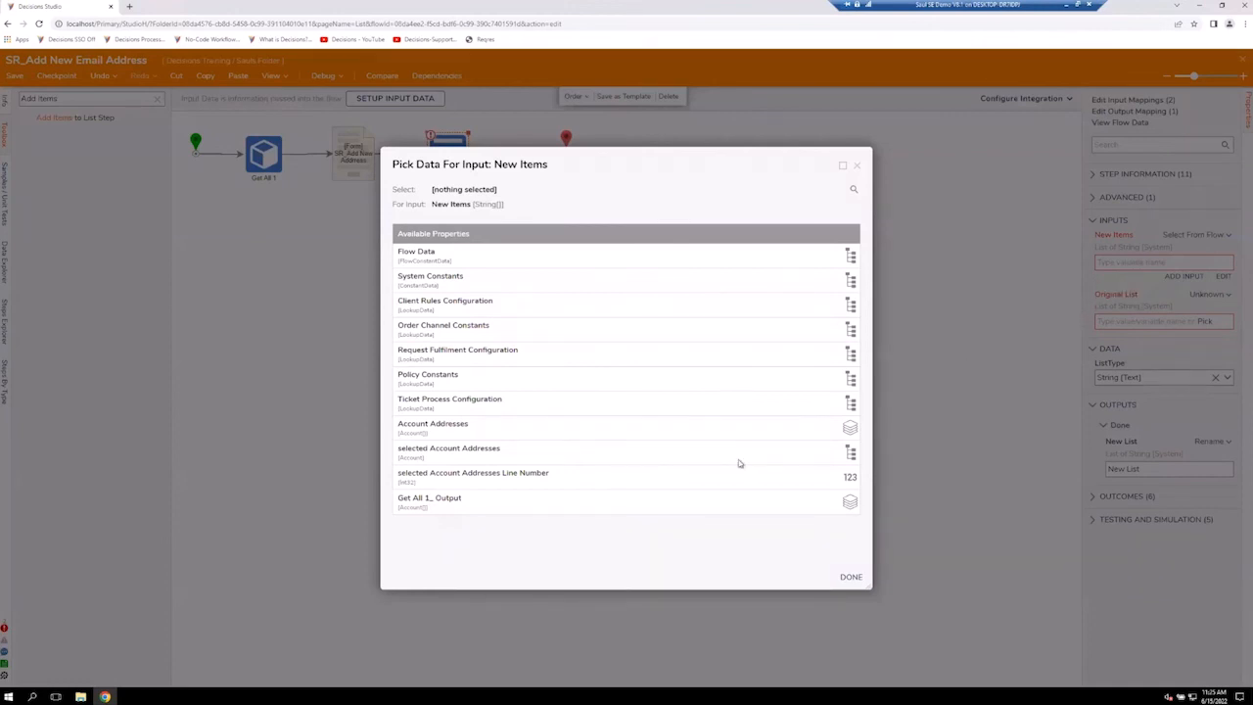
click(526, 425)
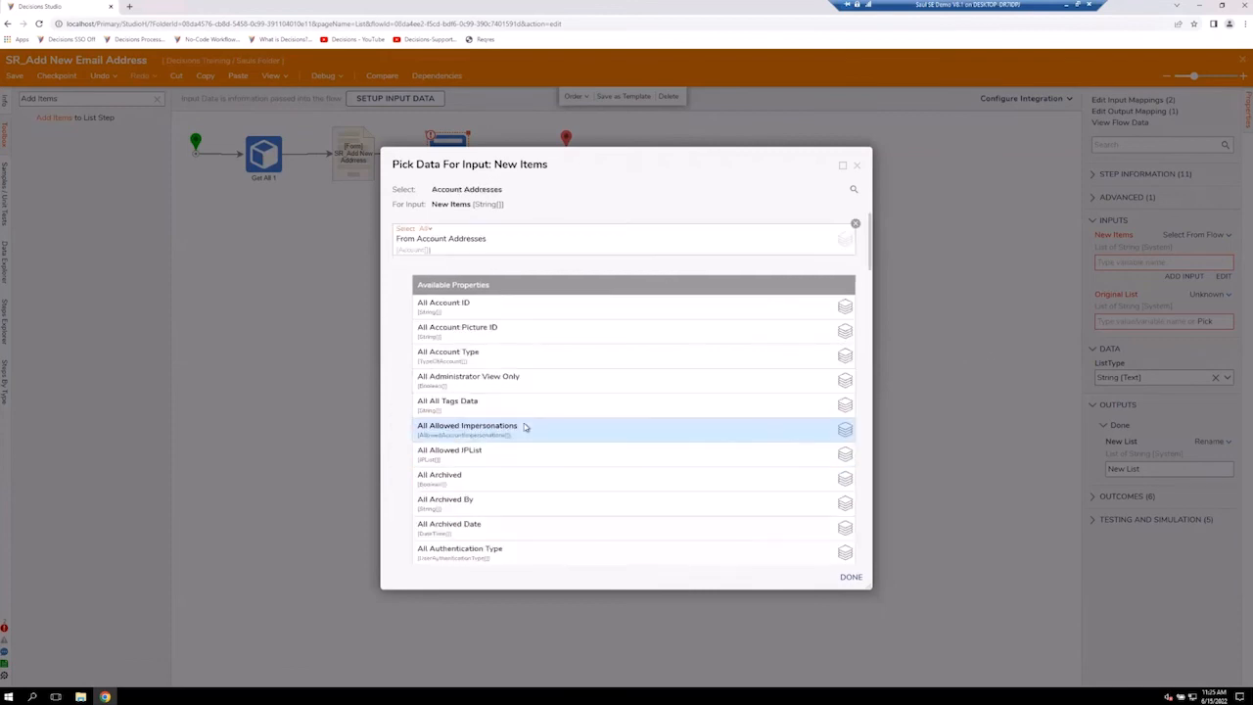
scroll(563, 510, down, 2)
scroll(563, 510, down, 4)
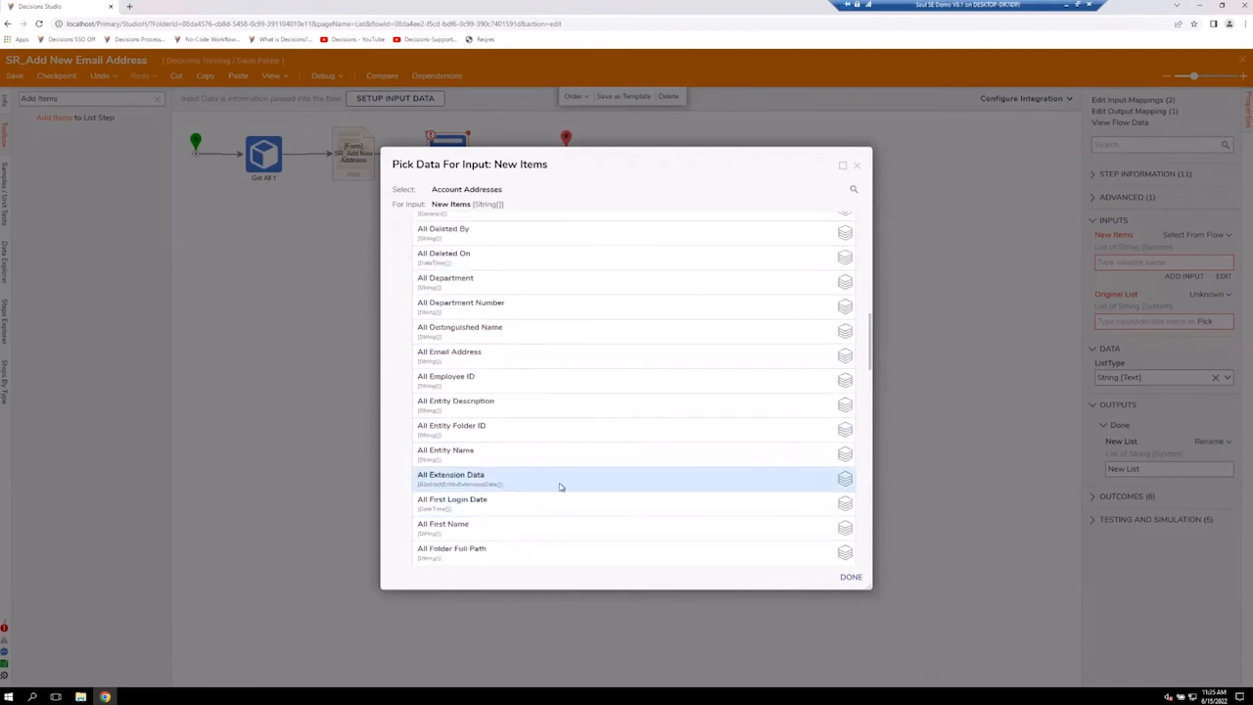
click(465, 358)
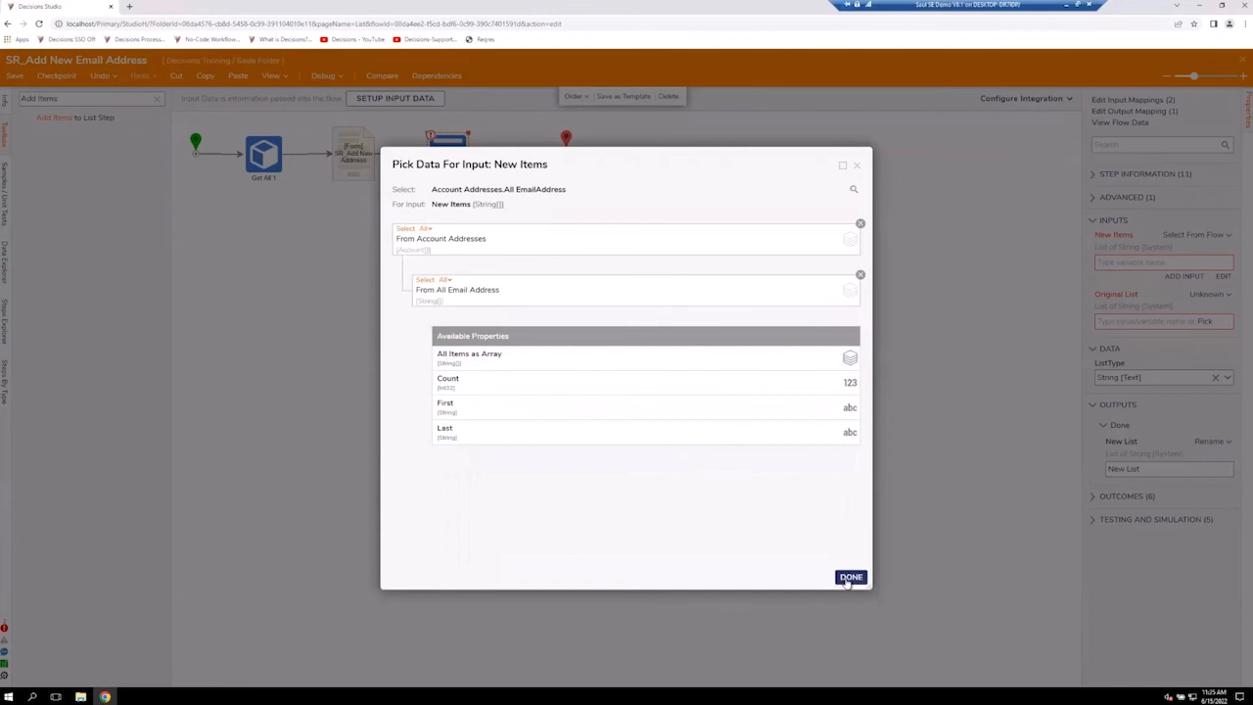
click(847, 578)
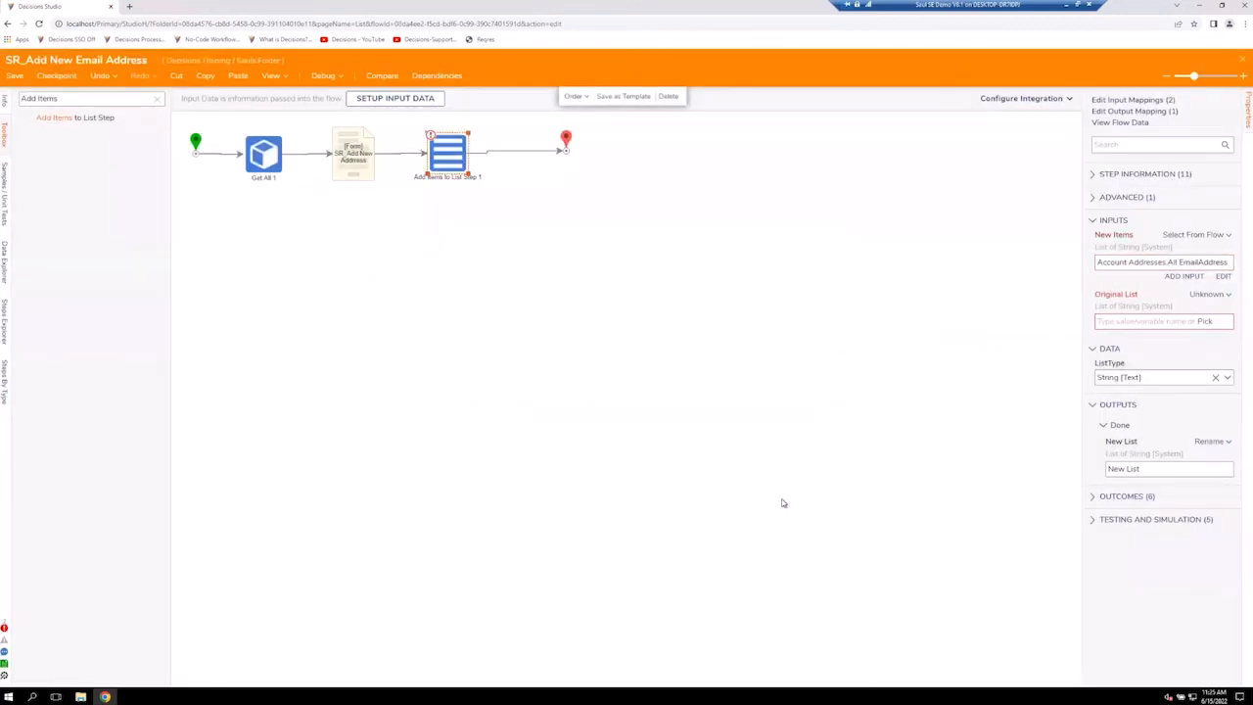
Set the list step's Original List input to Ignore.
click(1213, 297)
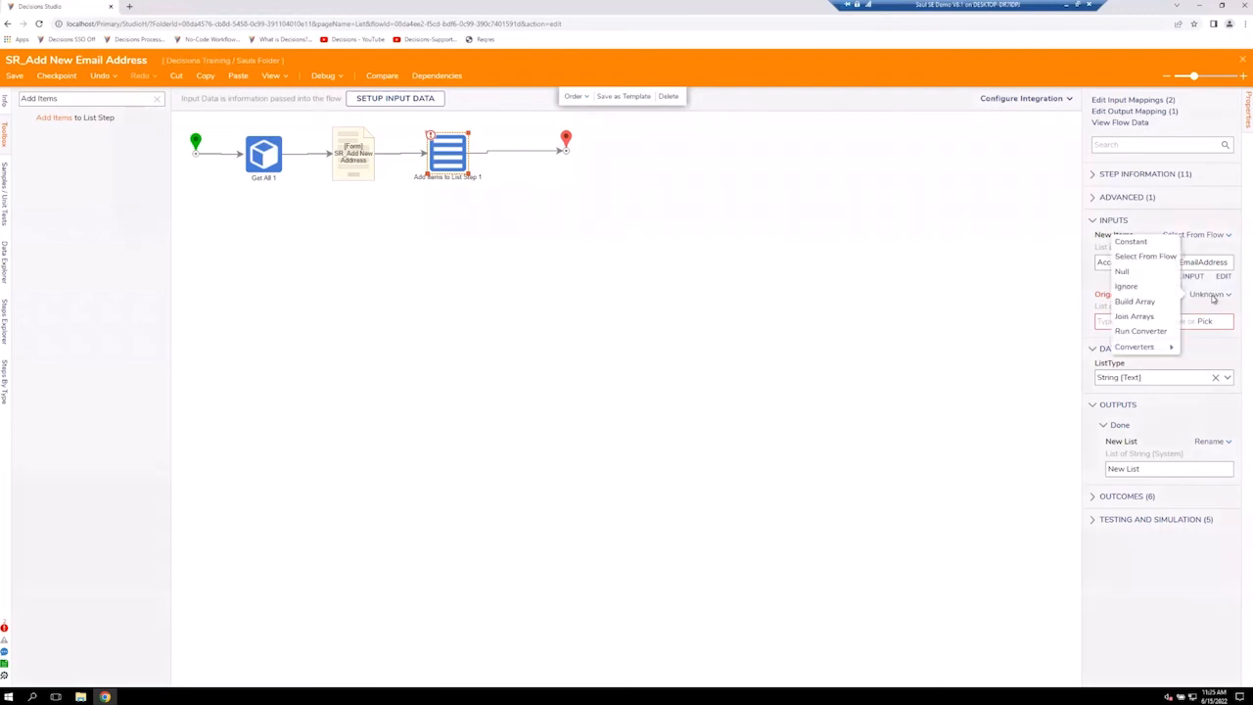
click(1145, 292)
click(951, 398)
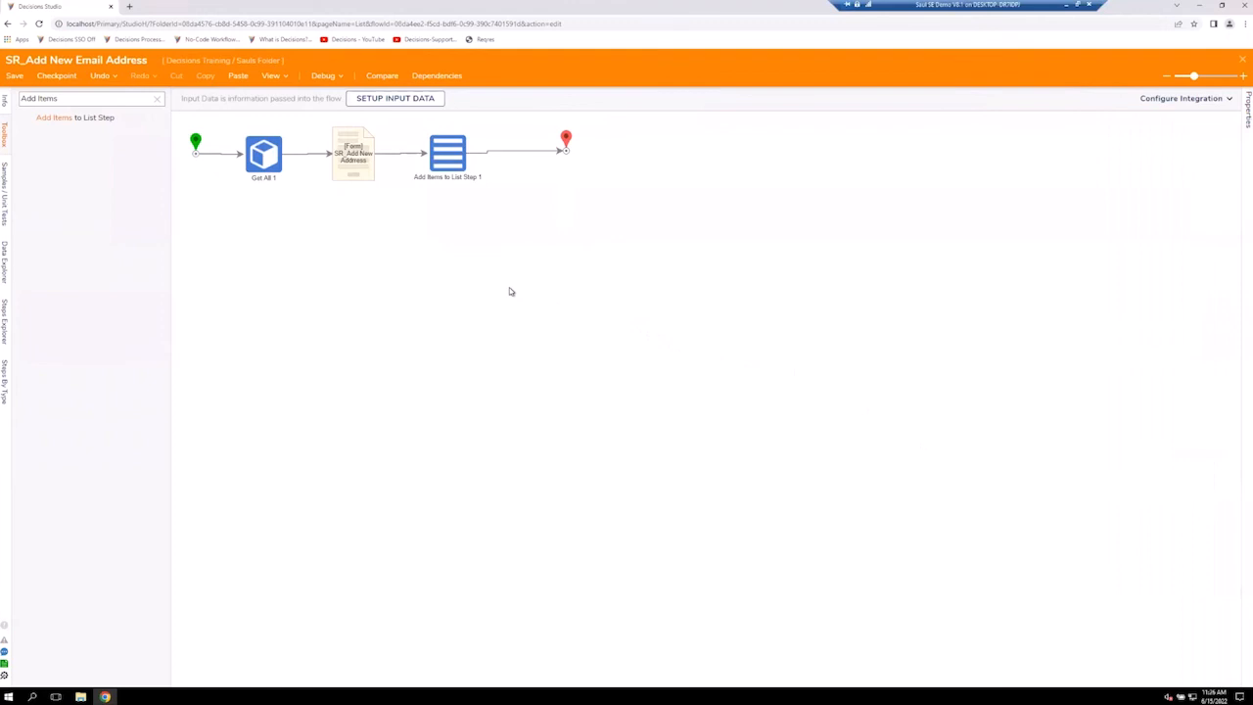
Start debugging the flow and look through the email addresses listed in the form.
click(322, 75)
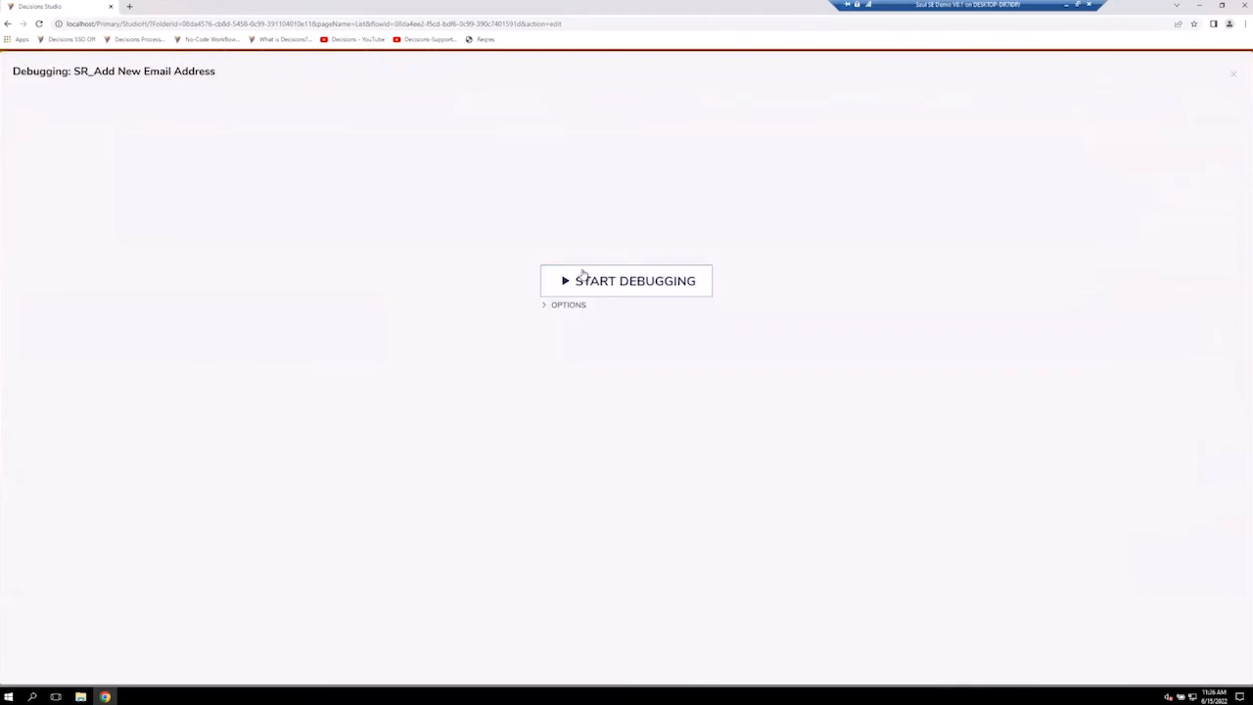
click(582, 276)
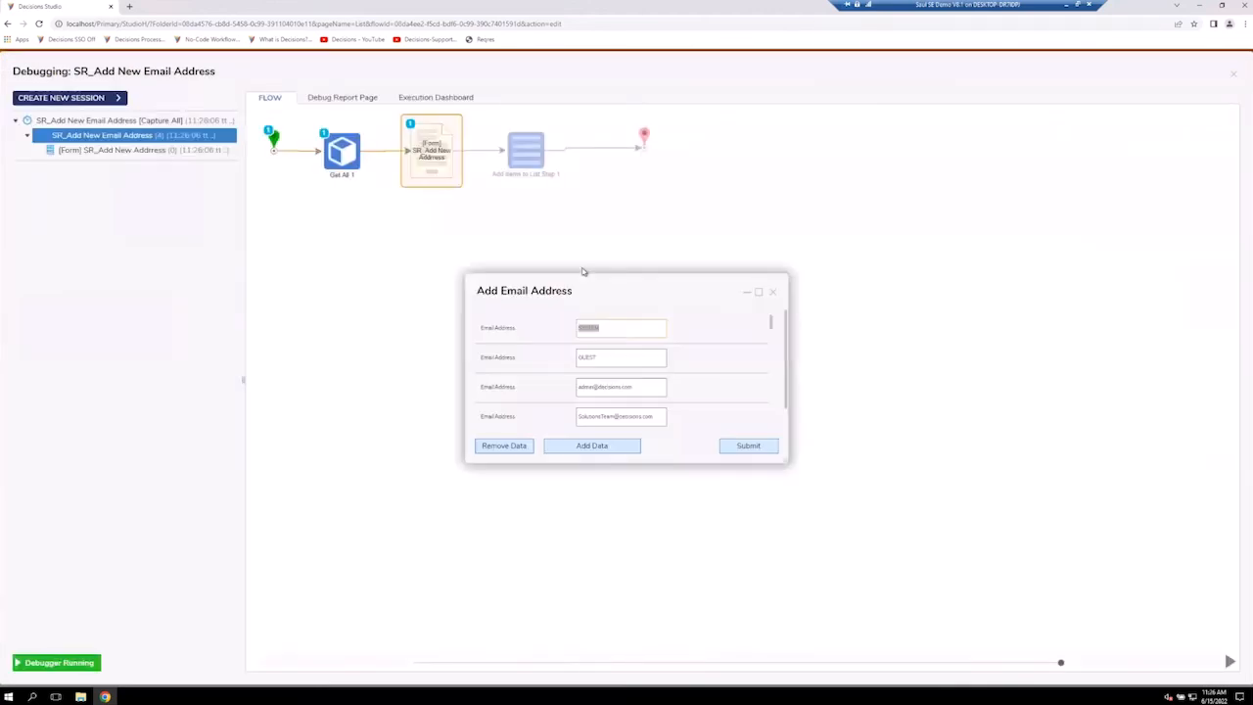
scroll(727, 352, down, 5)
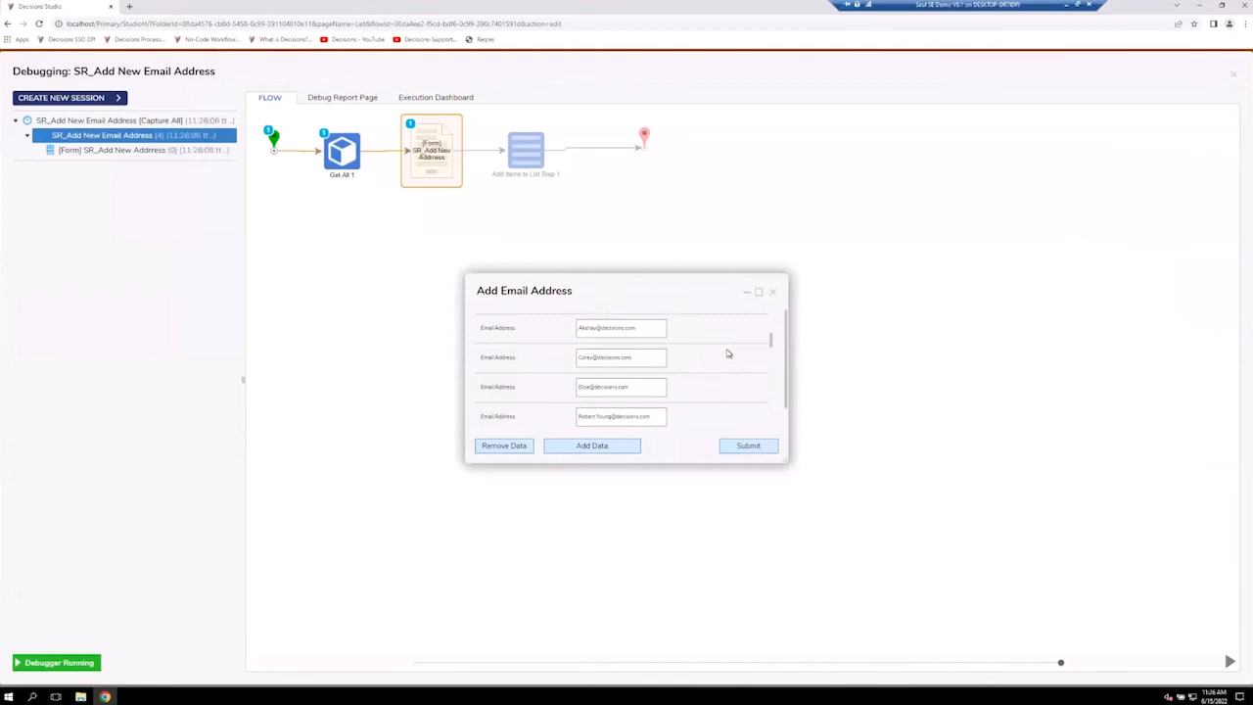
scroll(727, 352, down, 2)
scroll(727, 352, down, 2)
scroll(727, 352, down, 2)
scroll(727, 352, down, 4)
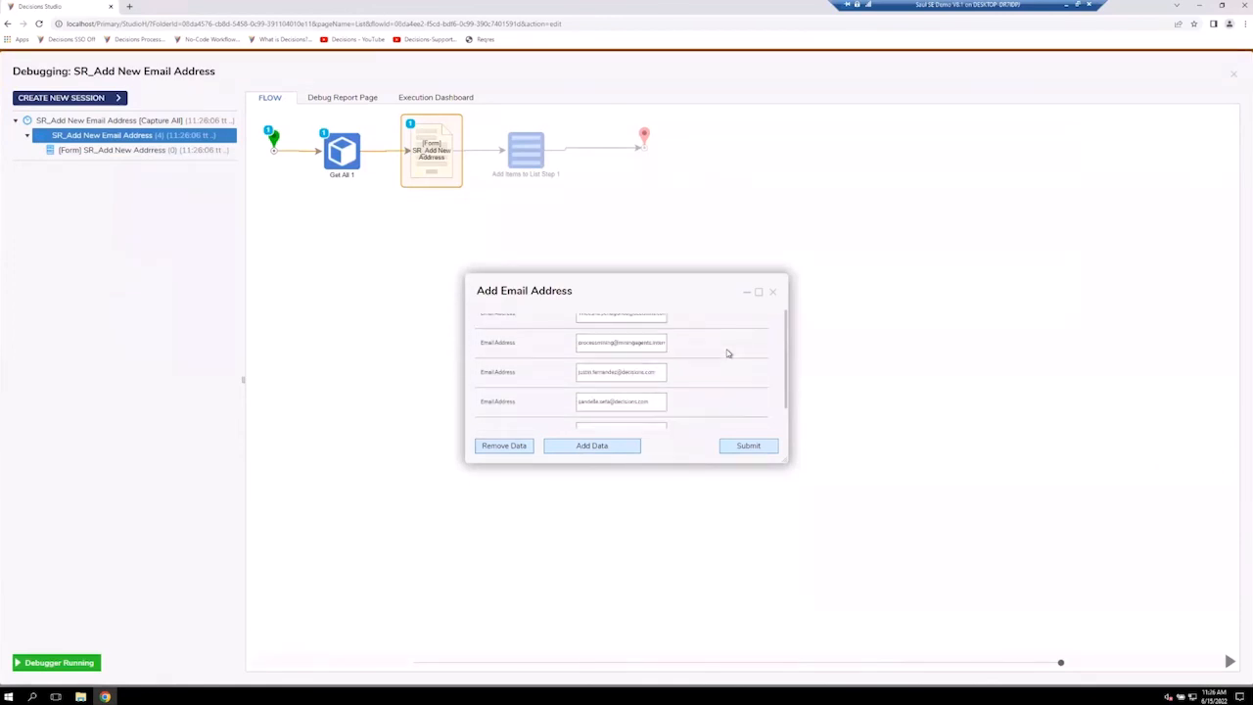
Reposition and enlarge the running form, add two rows with new email addresses, and submit it.
drag(646, 288, 603, 216)
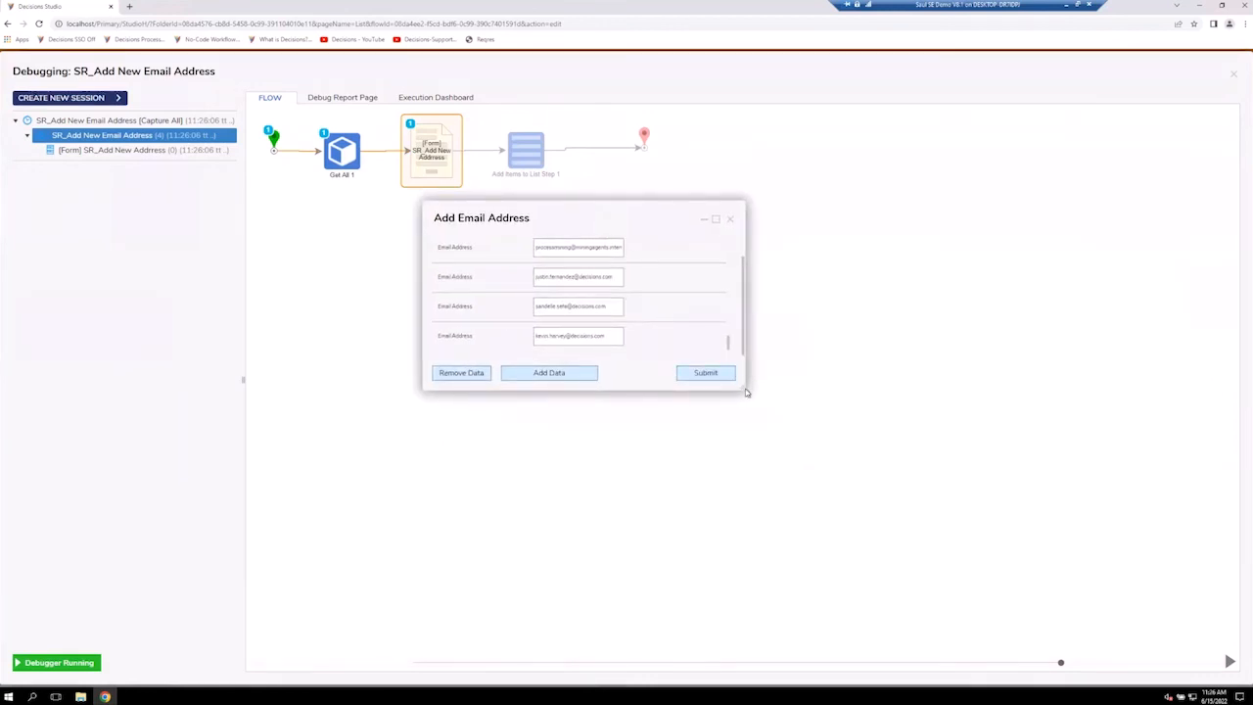
drag(743, 384, 771, 436)
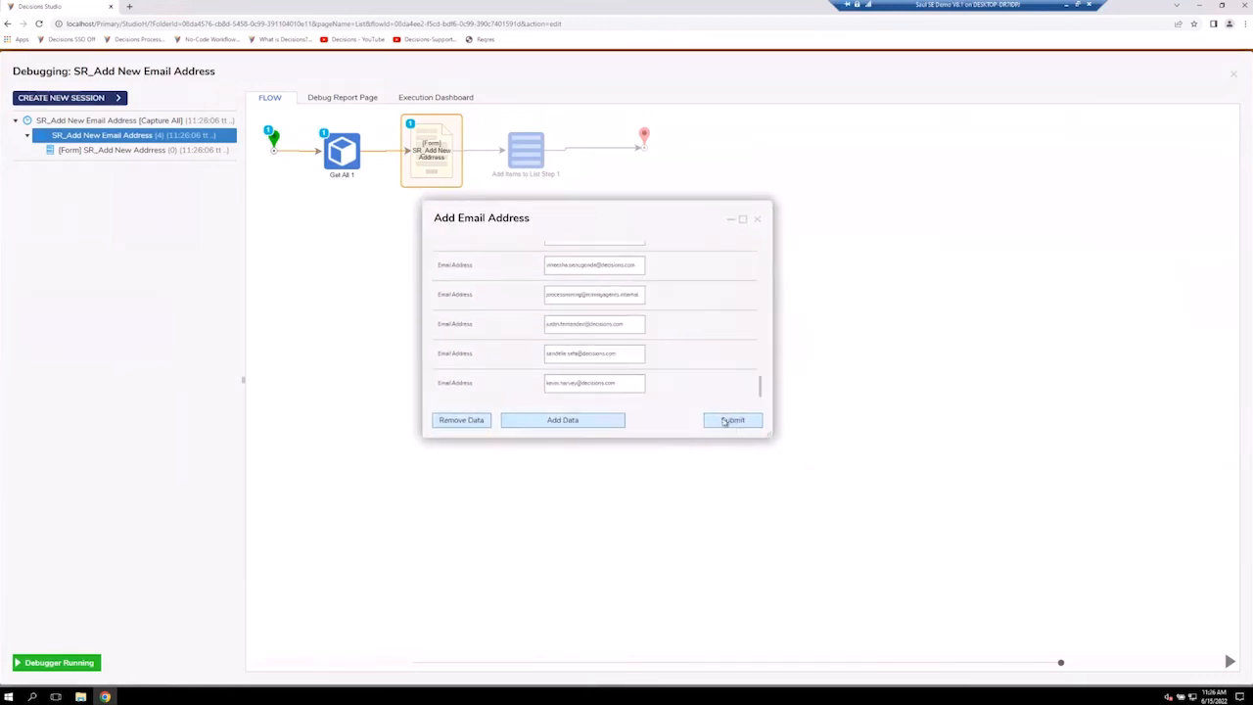
click(603, 420)
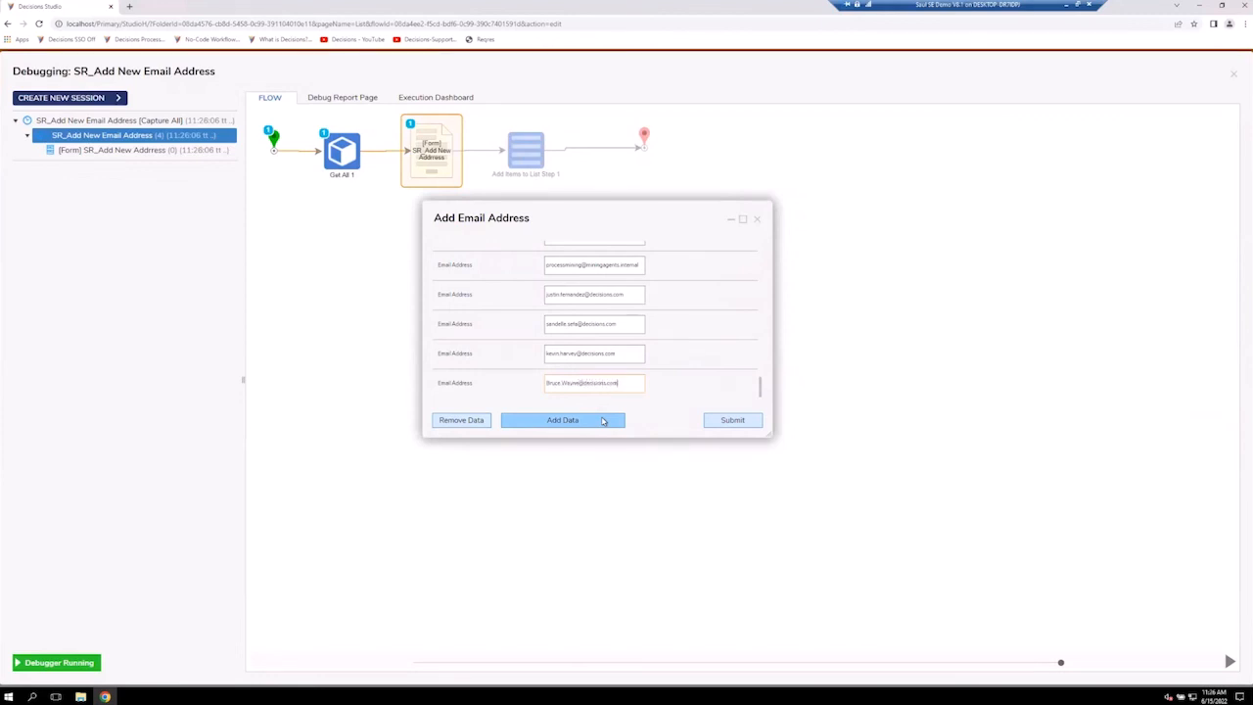
click(603, 421)
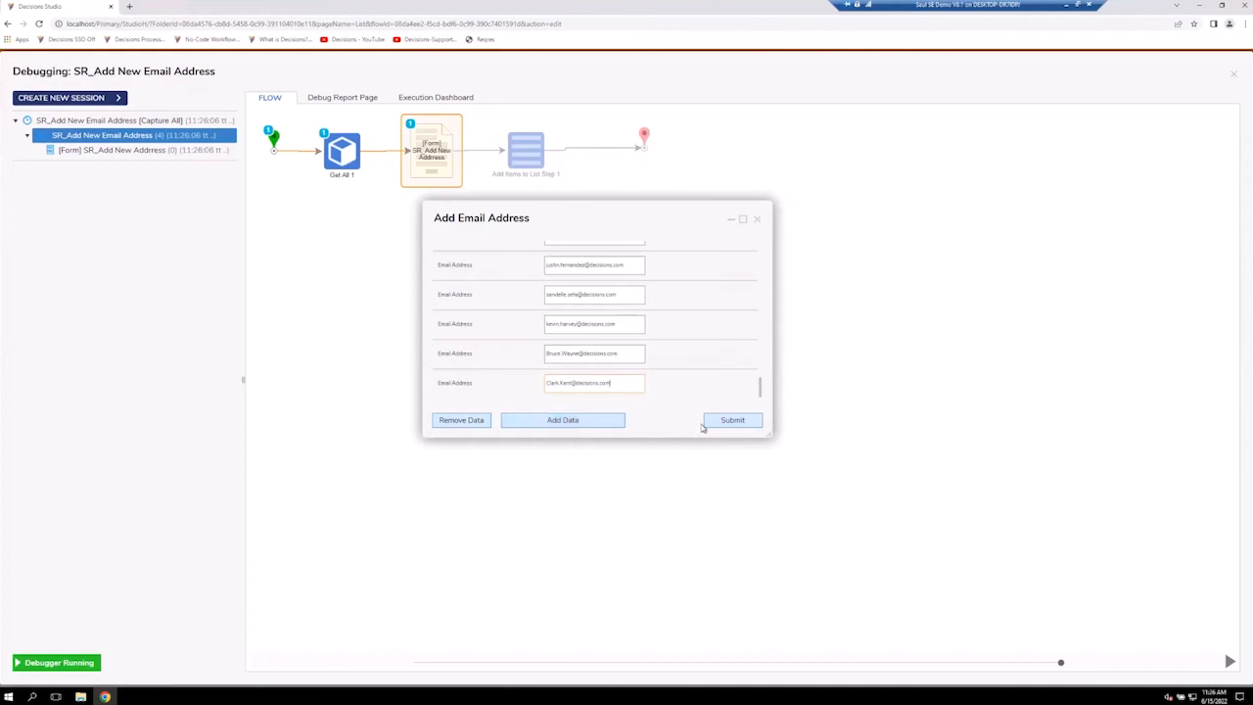
click(739, 422)
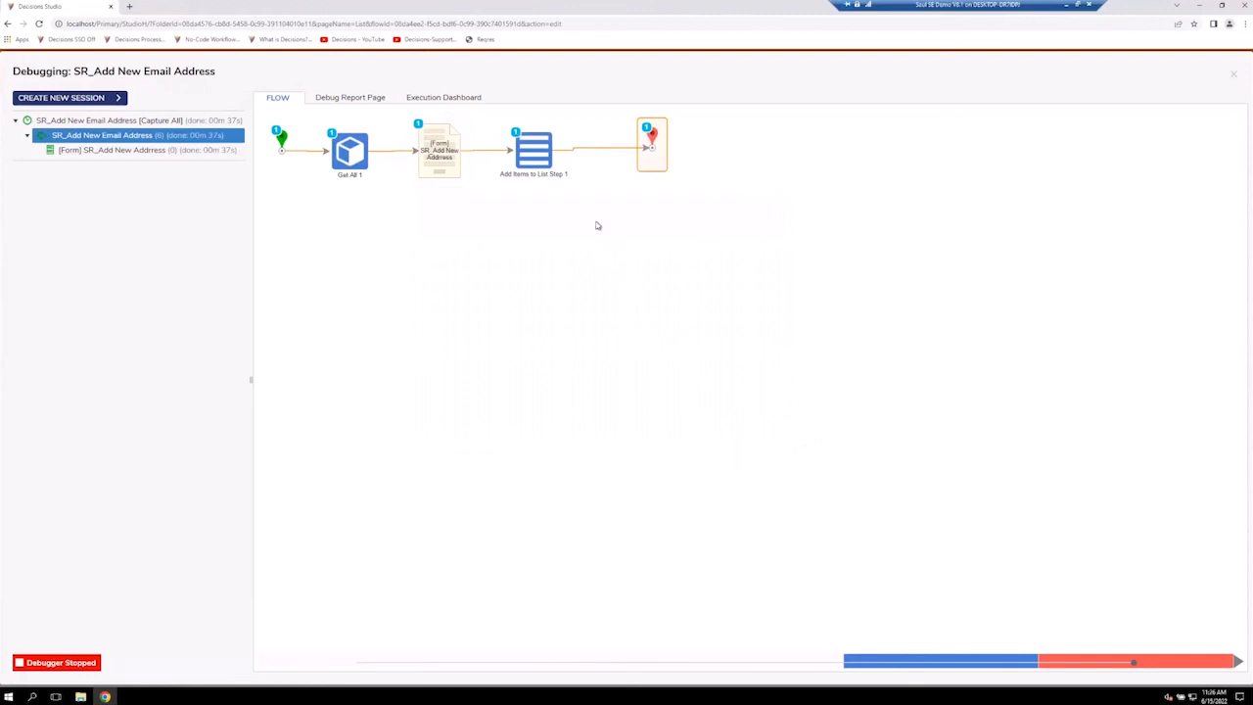
Examine the Add Items to List step's input and output data for the newly added email addresses, and close the data view.
mouse_move(549, 166)
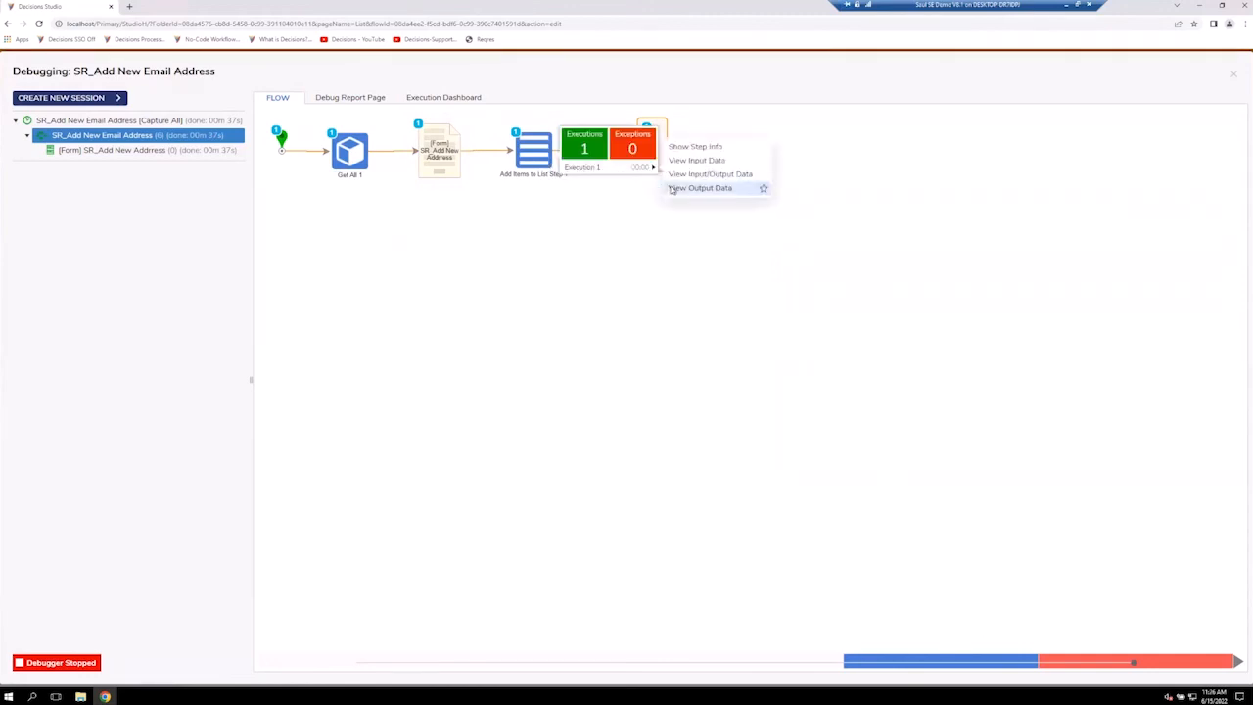
click(676, 174)
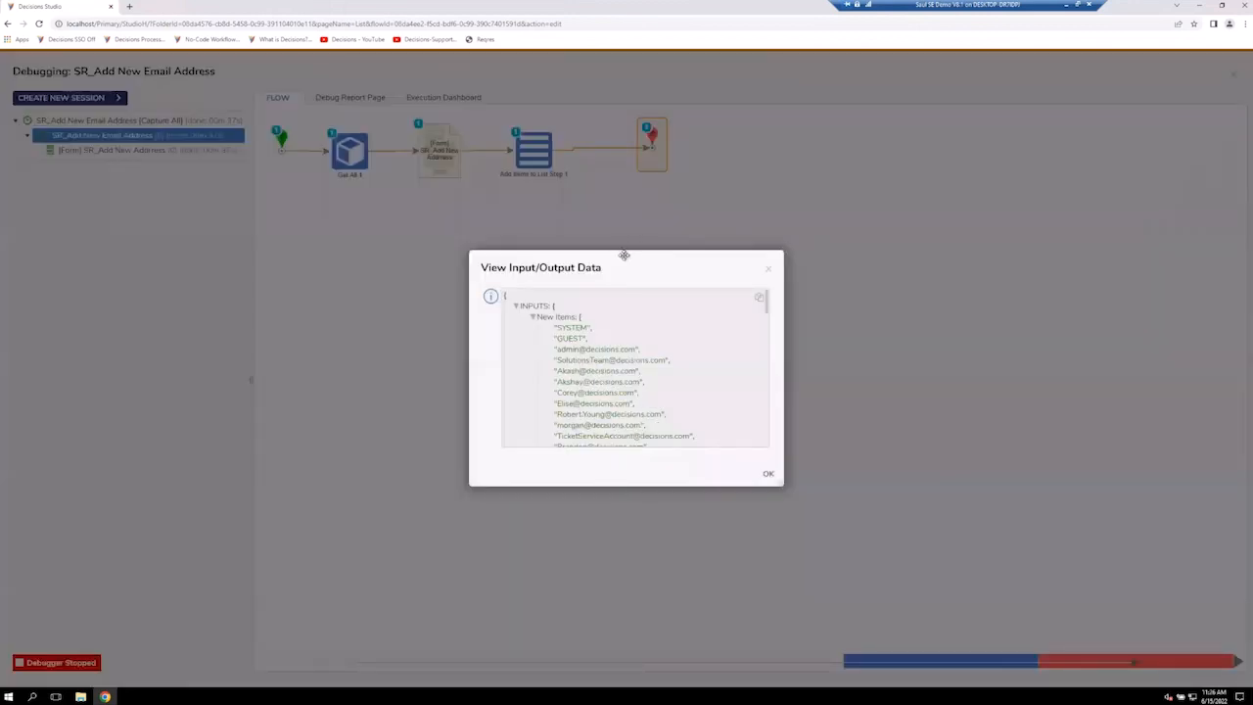
drag(668, 380, 848, 548)
scroll(531, 321, down, 5)
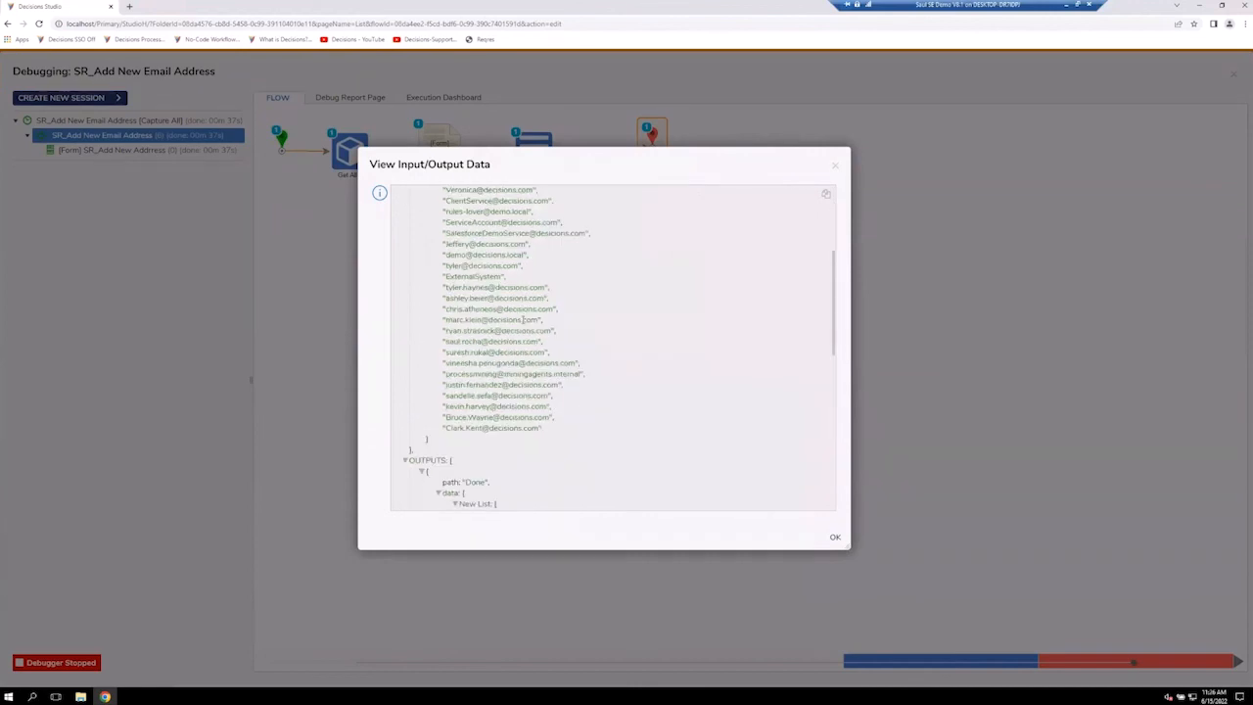
scroll(523, 320, up, 3)
scroll(523, 320, down, 3)
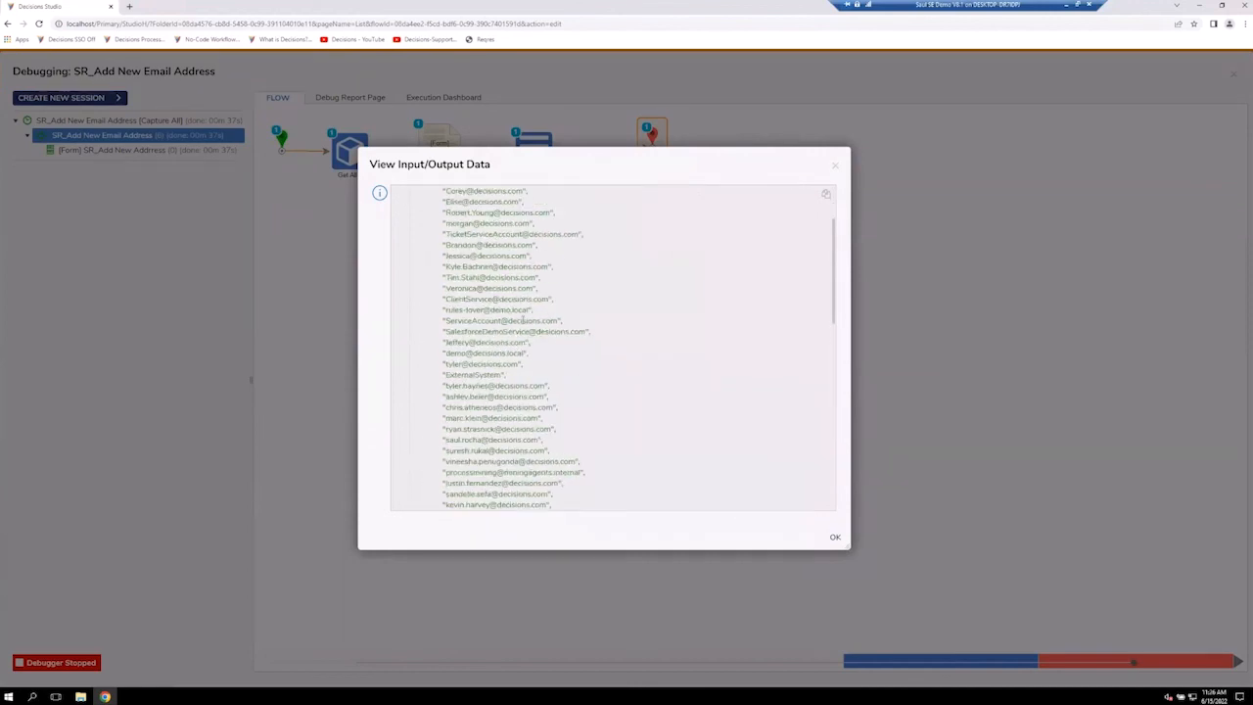
scroll(544, 405, down, 1)
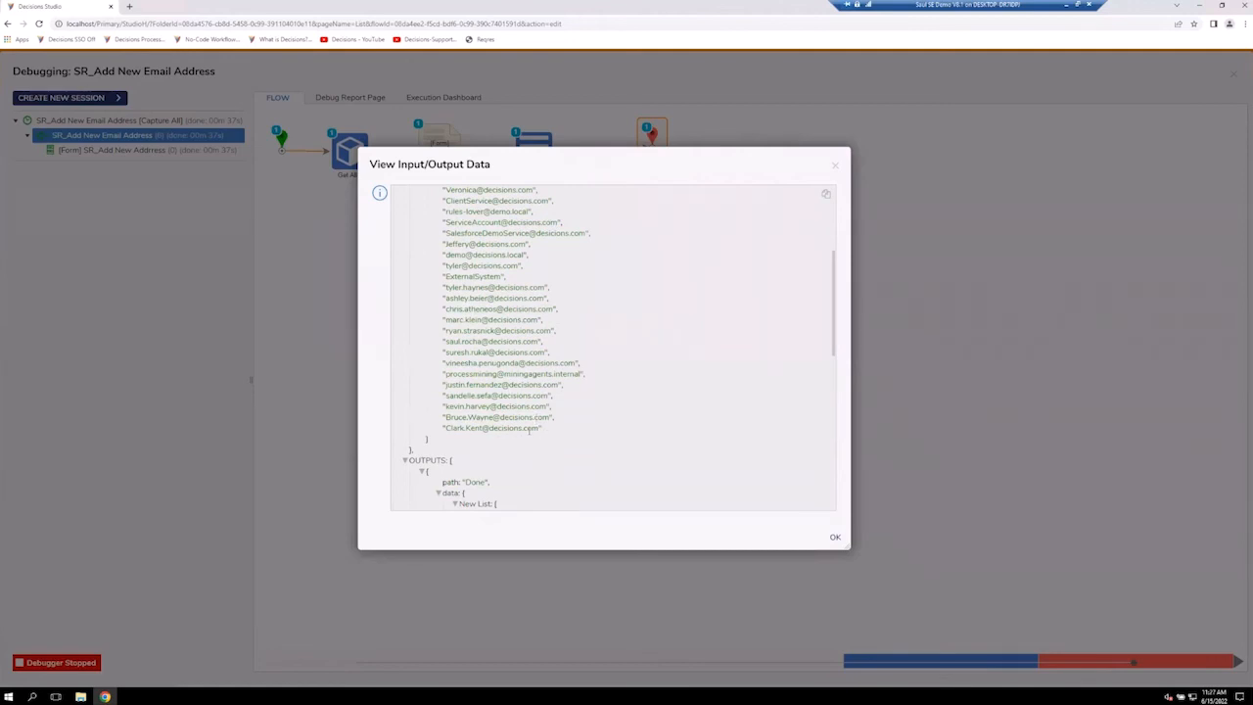
scroll(529, 427, down, 2)
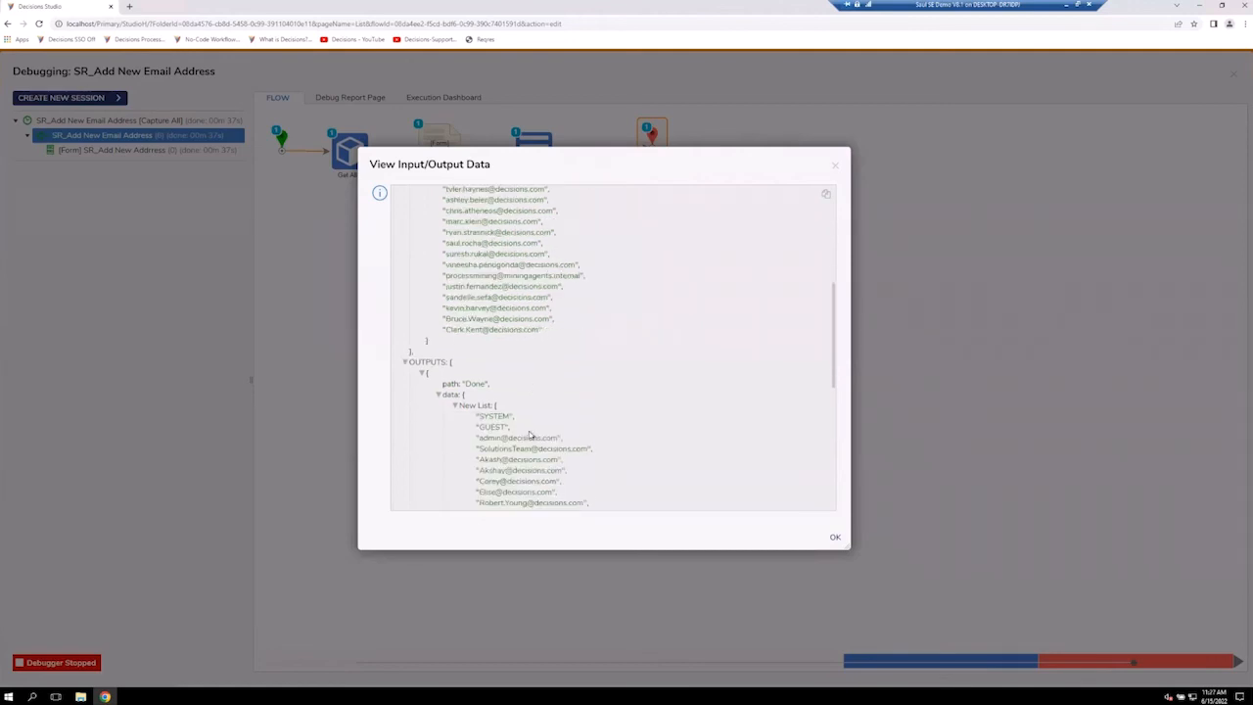
scroll(530, 433, down, 12)
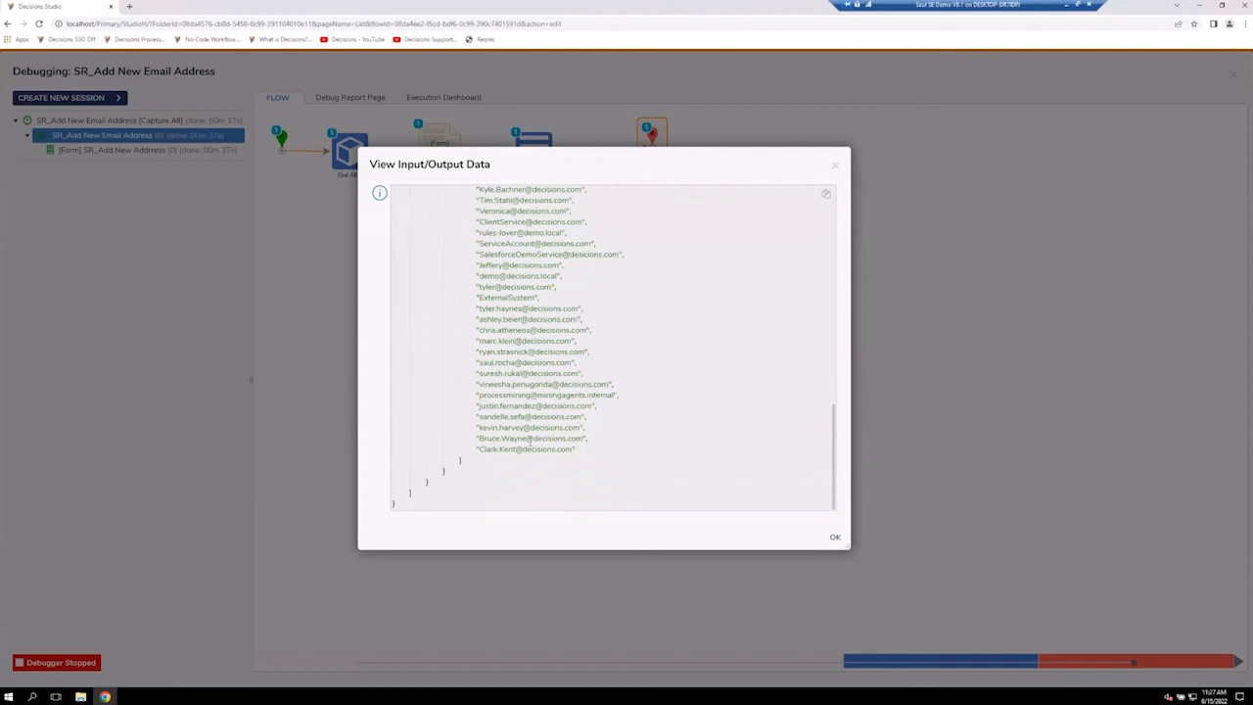
click(835, 537)
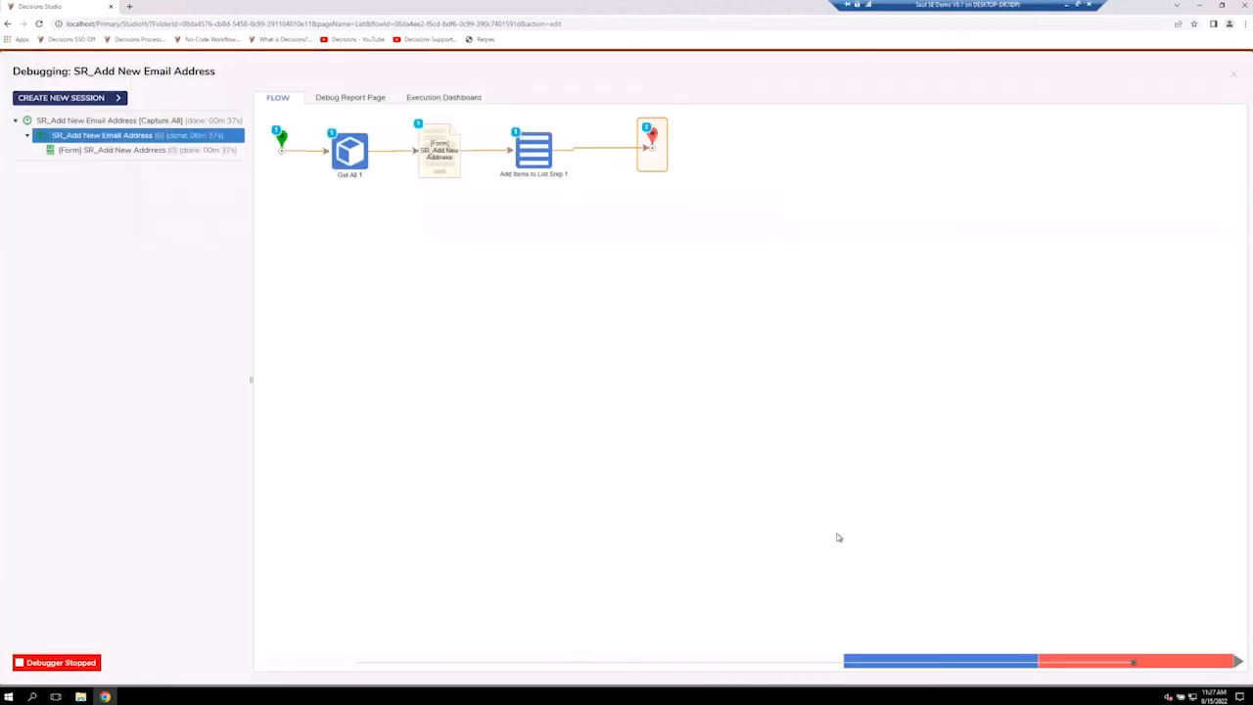